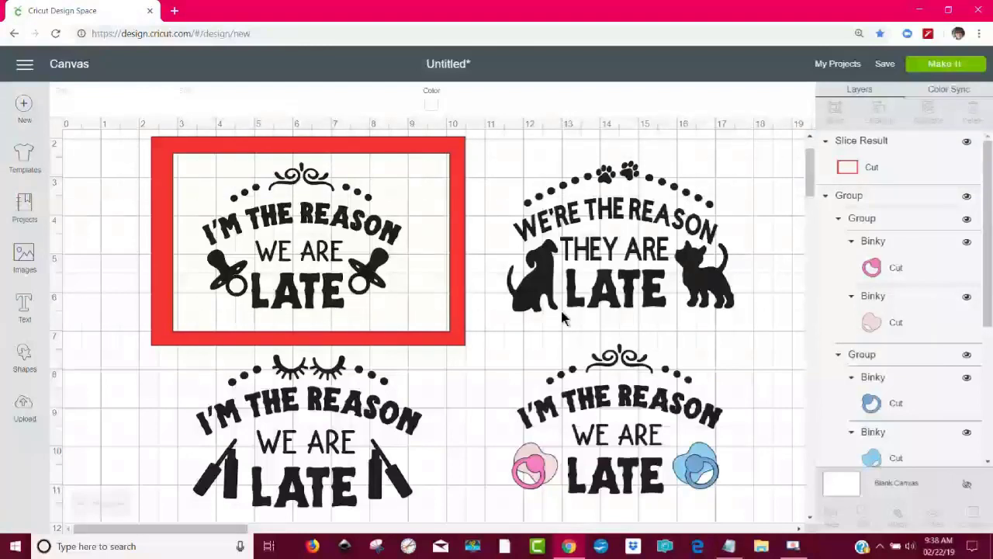
Hide the dog-and-cat design, the coloured pacifier design and the eyelash-and-mascara design on the canvas.
left_click(576, 259)
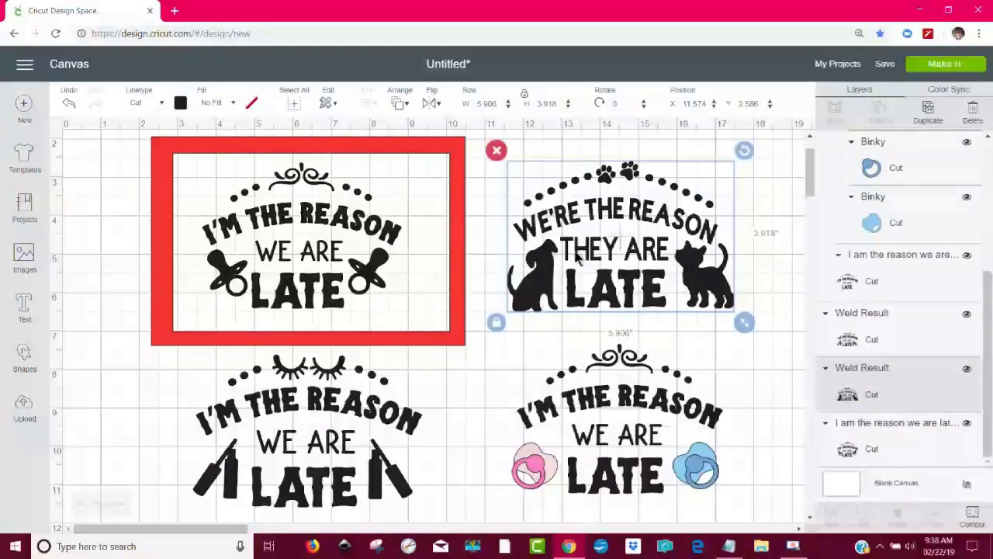
left_click(966, 369)
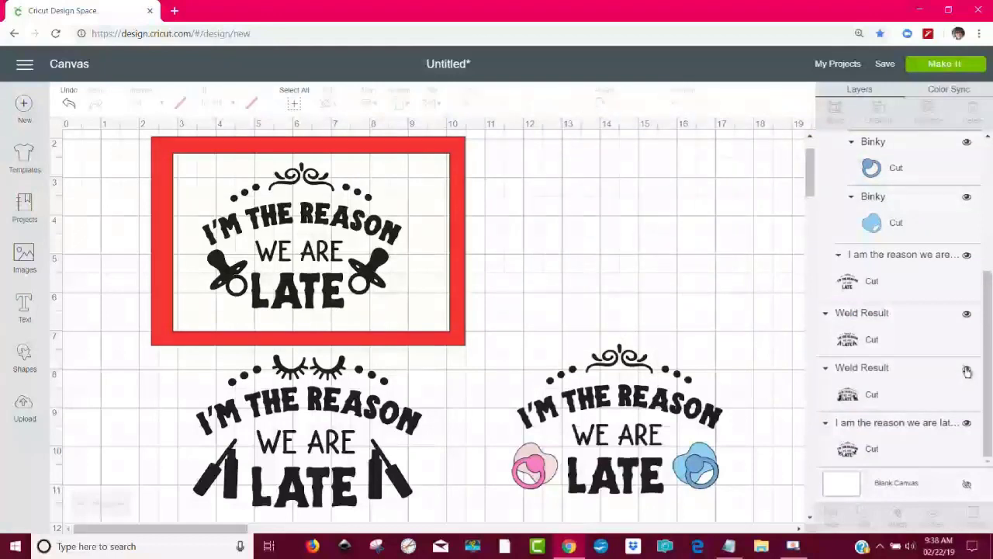
left_click(654, 432)
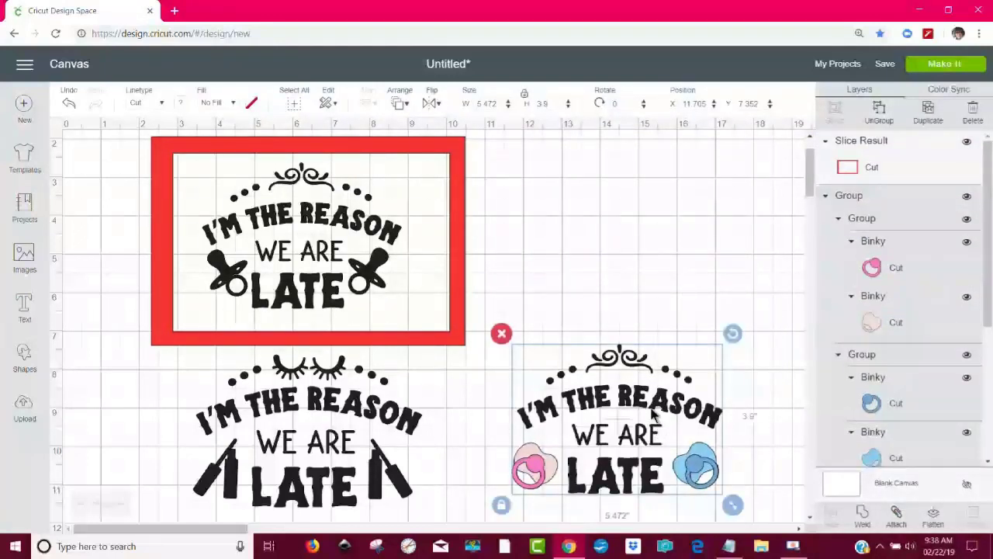
left_click(967, 196)
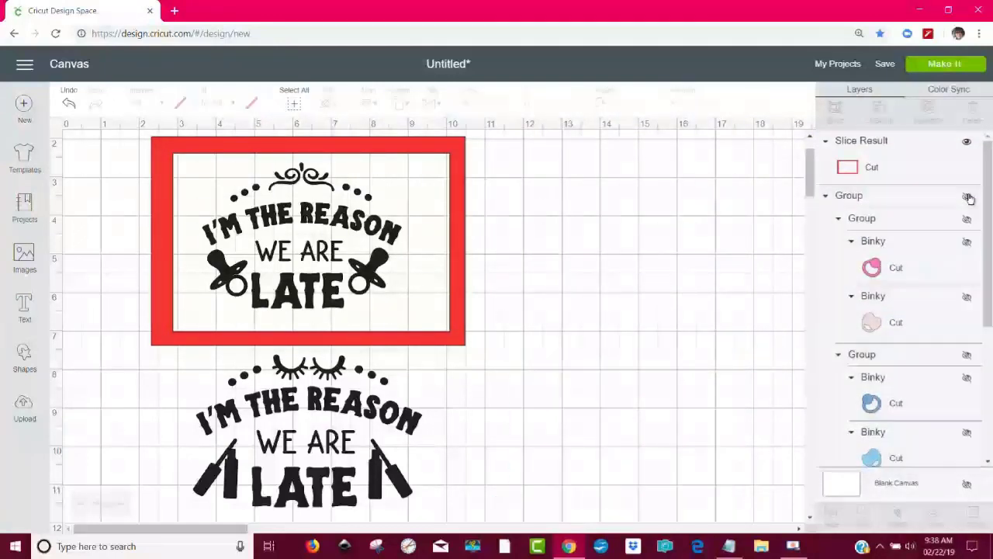
left_click(423, 419)
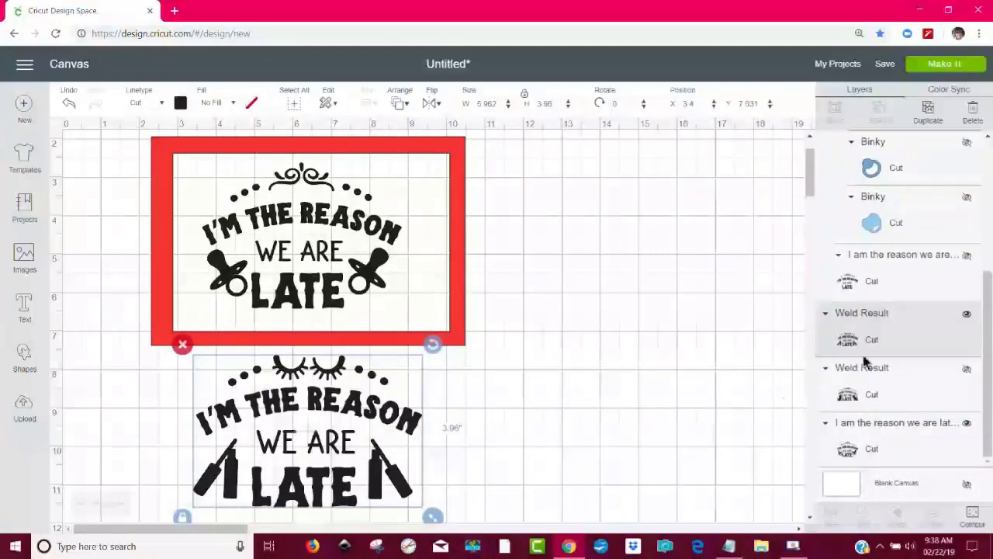
left_click(967, 314)
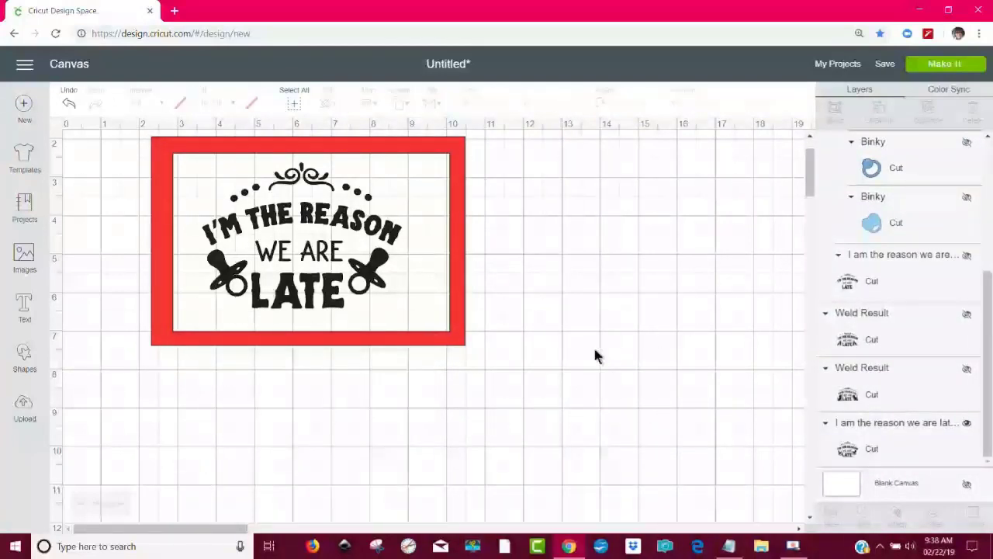
Move the red rectangular frame off the black pacifier design and delete it.
left_click(467, 314)
left_click_drag(467, 314, 475, 391)
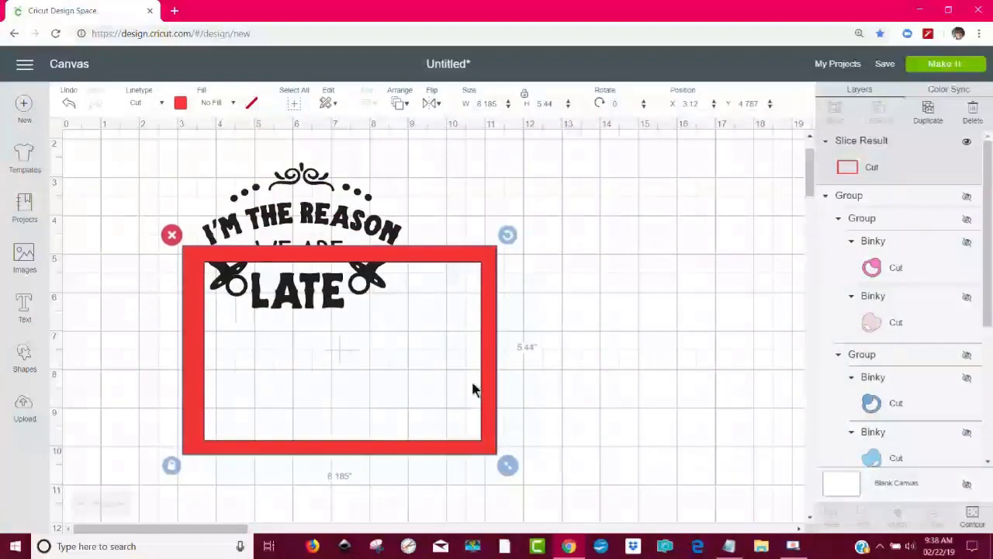
left_click(172, 236)
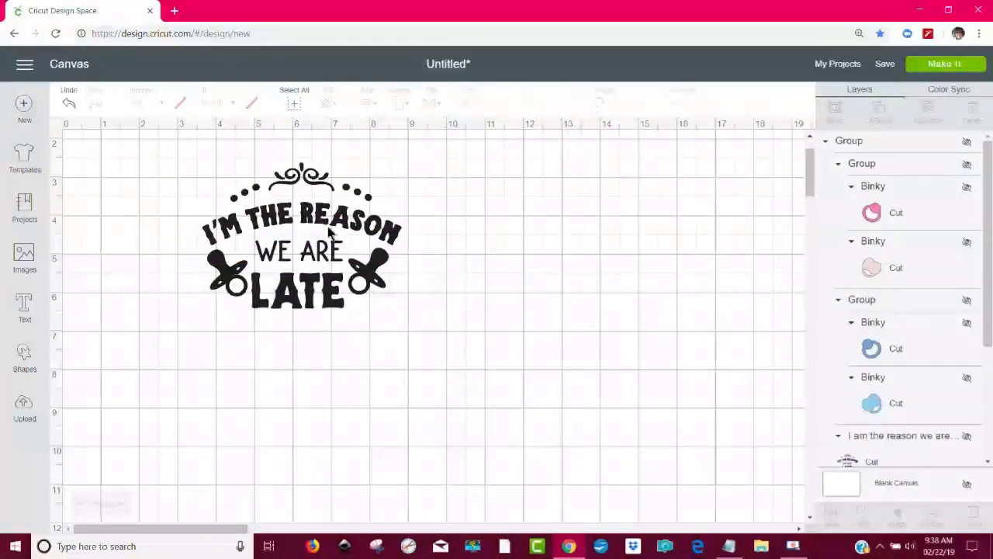
Keep a hidden duplicate of the black pacifier design and move the original to about X 6.77, Y 3.97.
left_click_drag(329, 230, 245, 215)
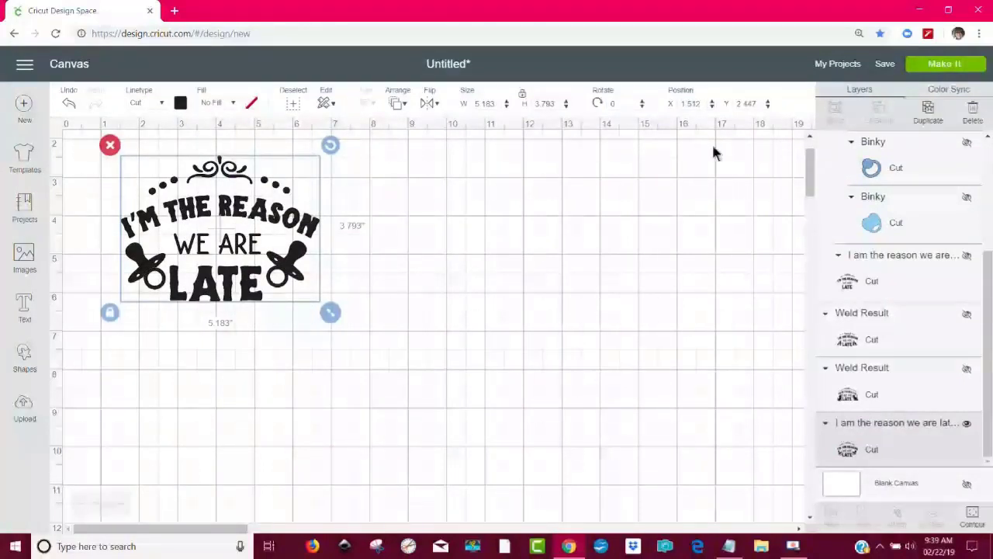
left_click(932, 116)
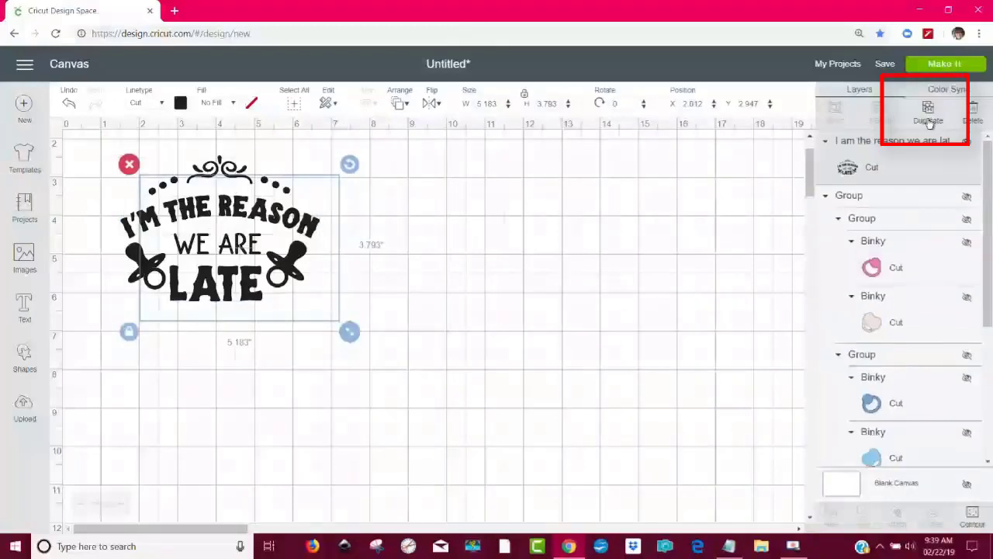
mouse_move(236, 305)
left_mouse_down()
mouse_move(622, 285)
mouse_move(632, 294)
left_mouse_up()
left_click(967, 142)
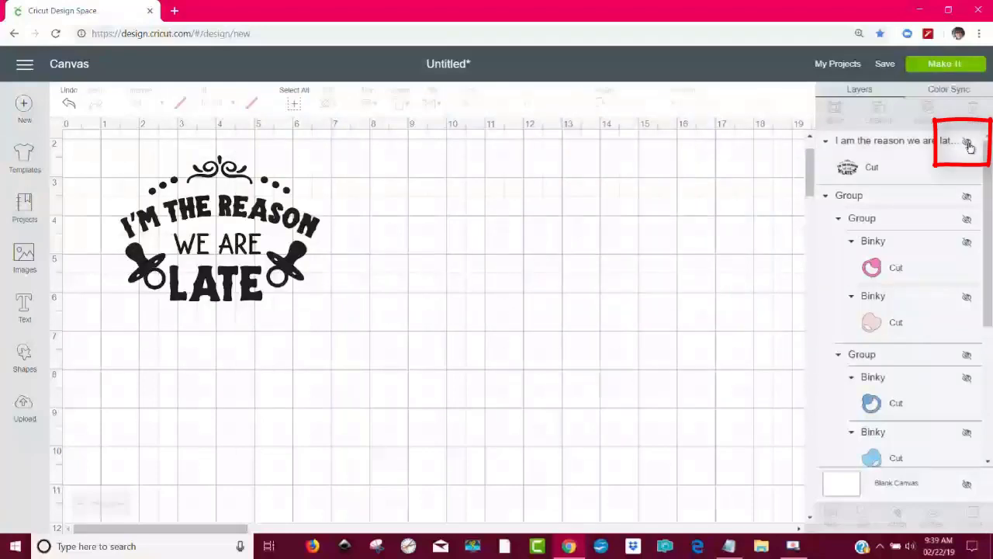
left_click_drag(296, 277, 440, 289)
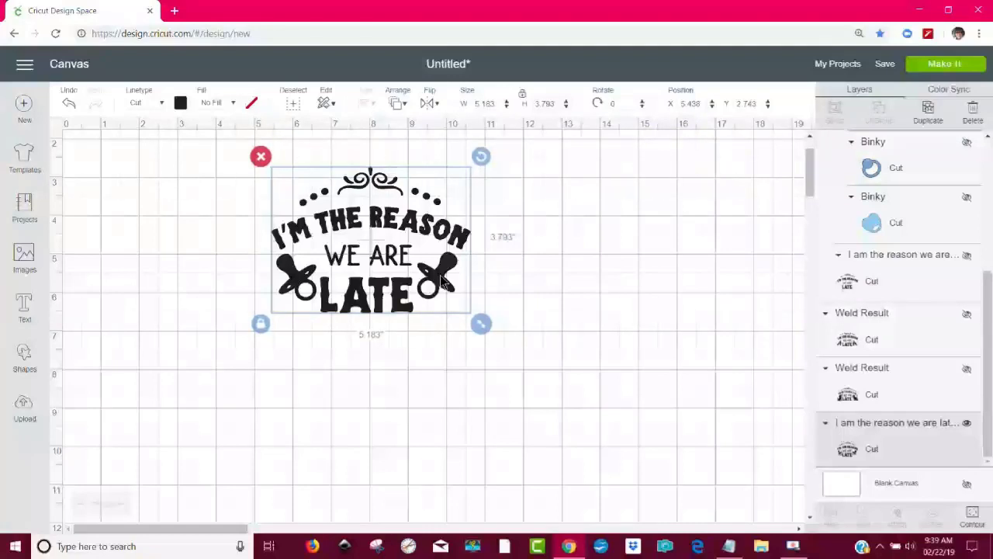
mouse_move(404, 259)
left_mouse_down()
mouse_move(397, 264)
mouse_move(455, 289)
mouse_move(353, 333)
mouse_move(417, 342)
mouse_move(479, 278)
left_mouse_up()
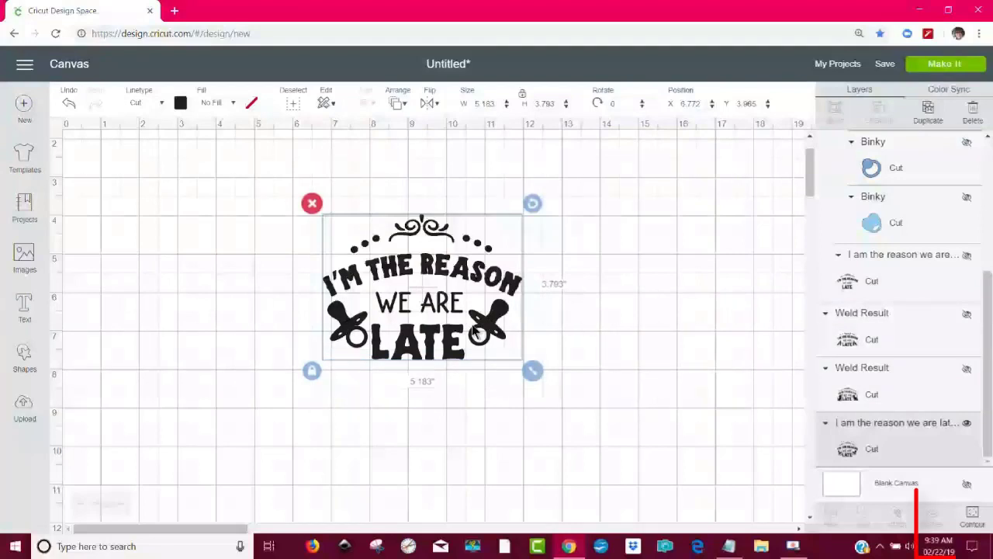
Use Contour on the visible design to hide every piece of the pacifier before the word LATE, including its holes and ring.
left_click(972, 514)
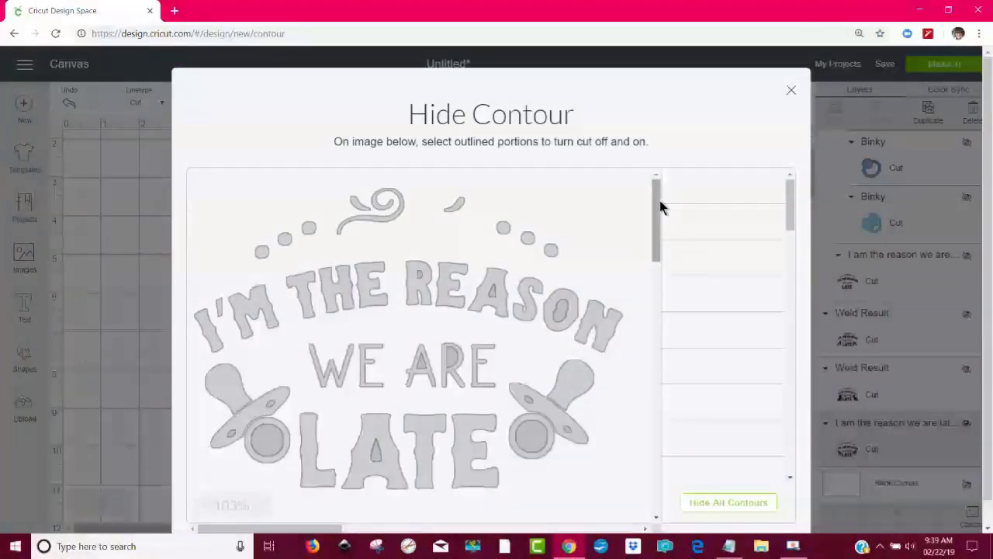
left_click_drag(657, 208, 655, 240)
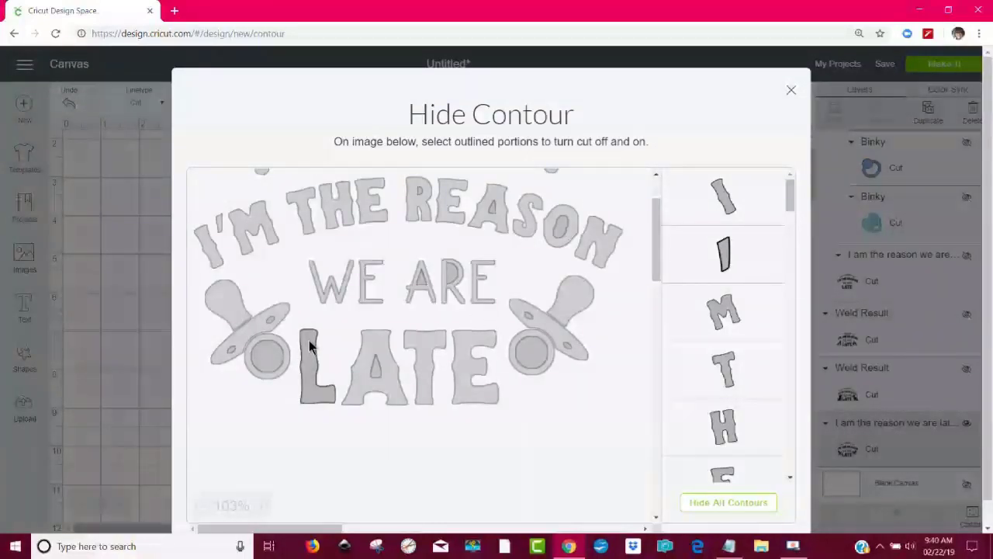
left_click(313, 396)
left_click(322, 393)
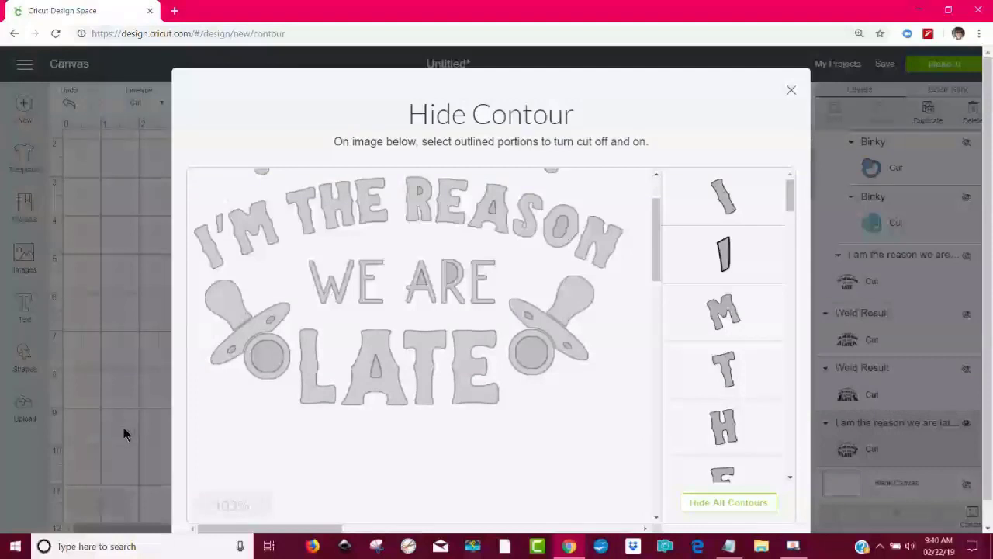
left_click(221, 305)
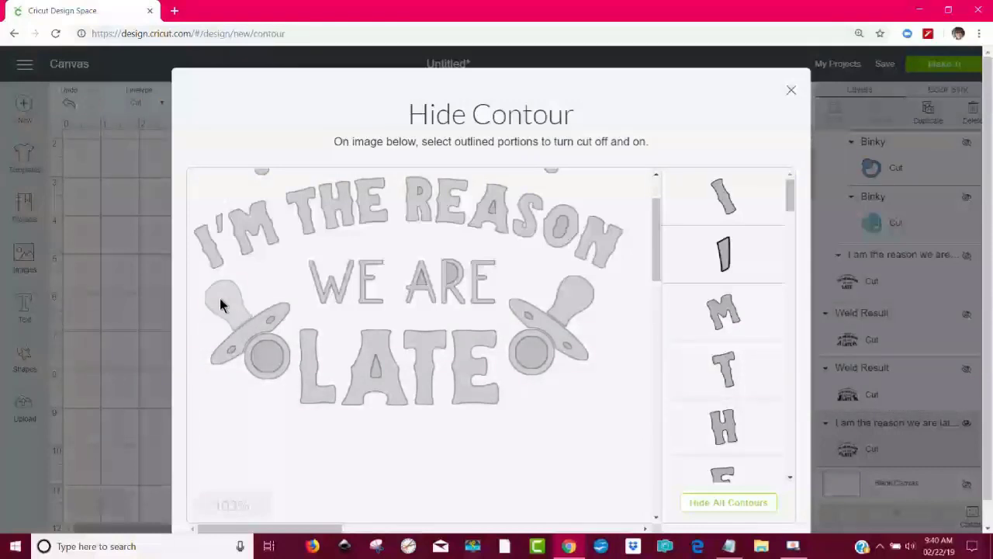
left_click(239, 340)
left_click(231, 348)
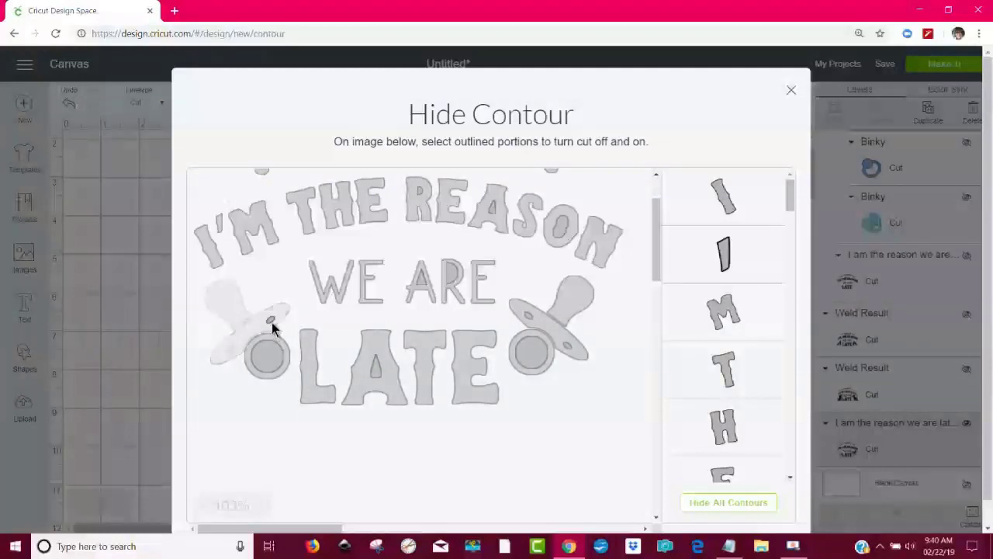
left_click(272, 321)
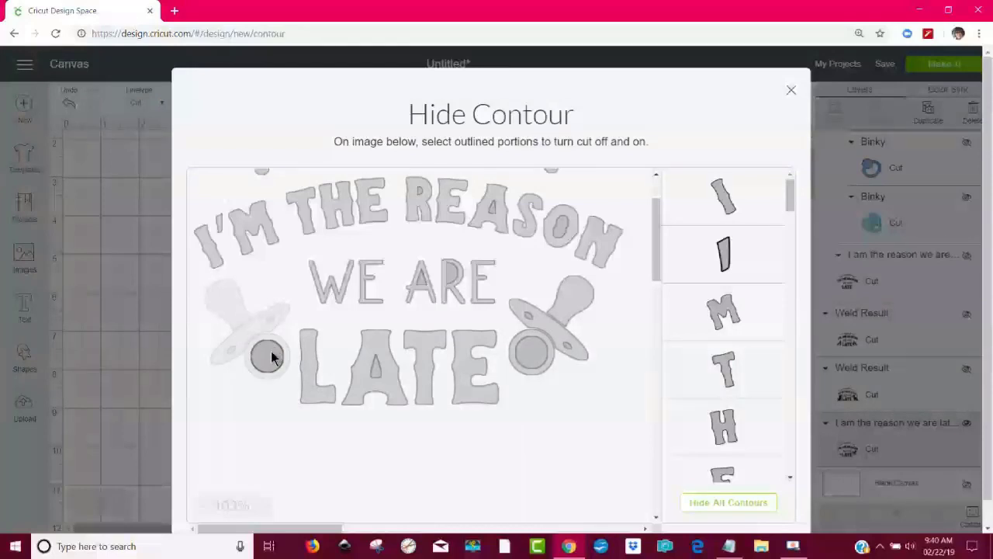
left_click(270, 357)
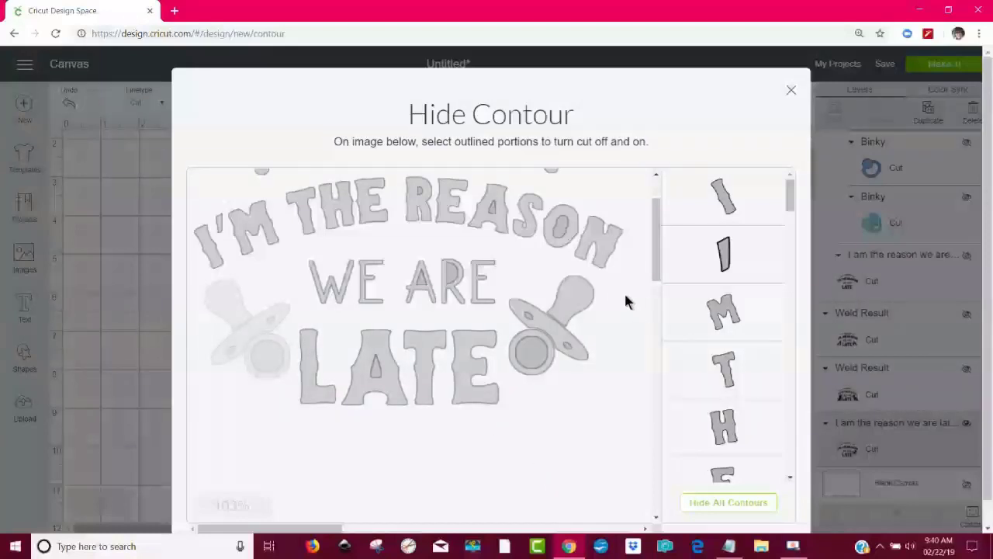
Hide the ring and shield-hole contours of the pacifier after the word LATE and return to the canvas.
left_click(576, 300)
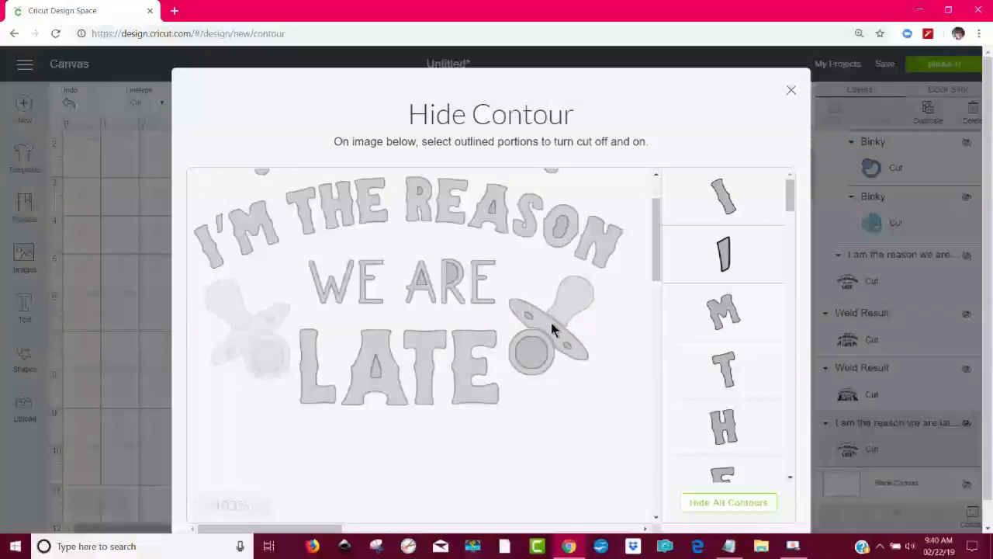
left_click(551, 321)
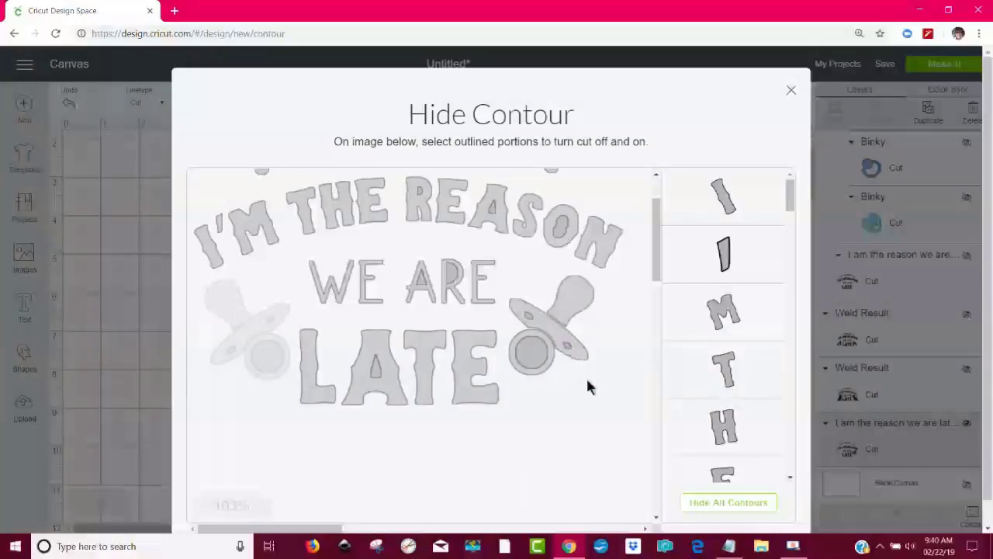
left_click(529, 337)
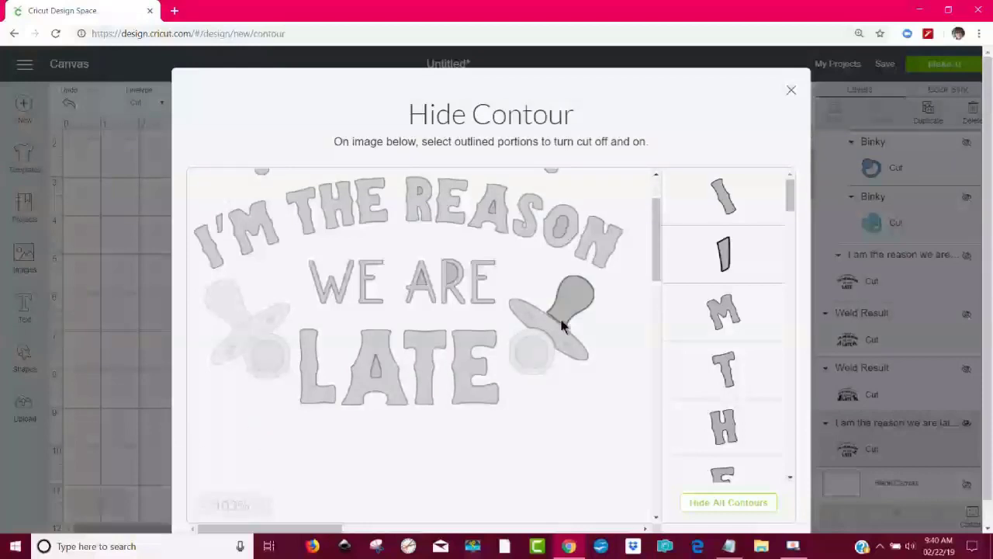
left_click(130, 393)
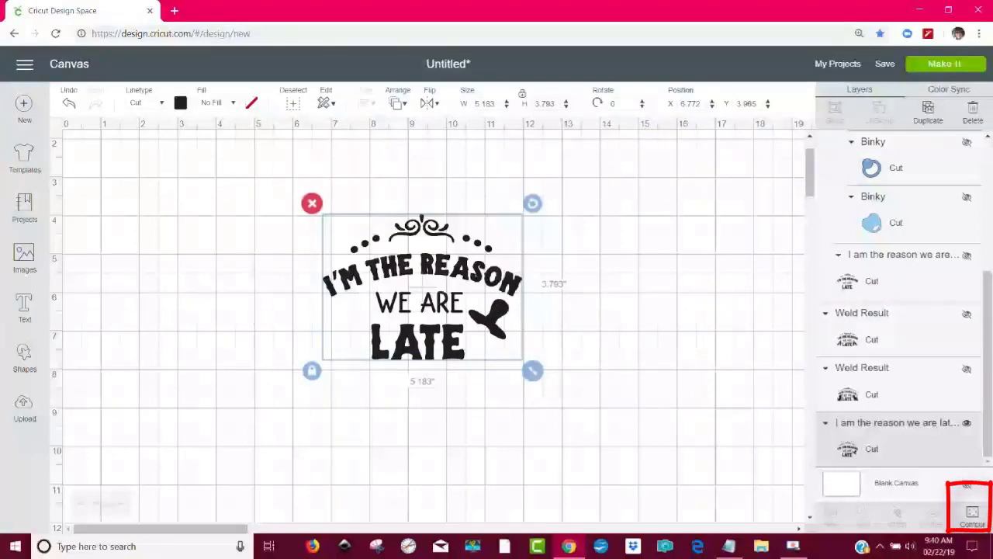
Hide the remaining pacifier's nipple and shield contours, and move the text-only design to about X 6.25, Y 3.72.
left_click(974, 521)
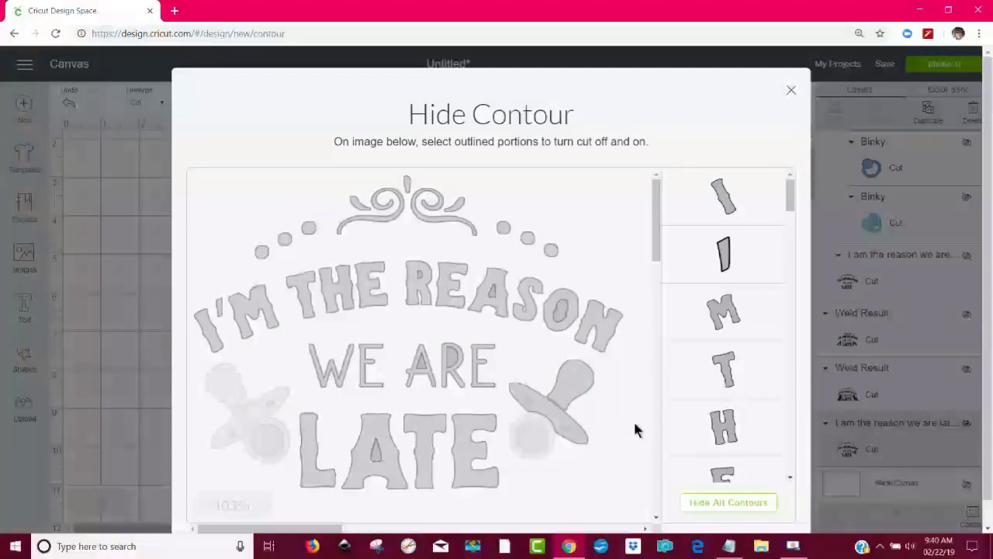
left_click(585, 378)
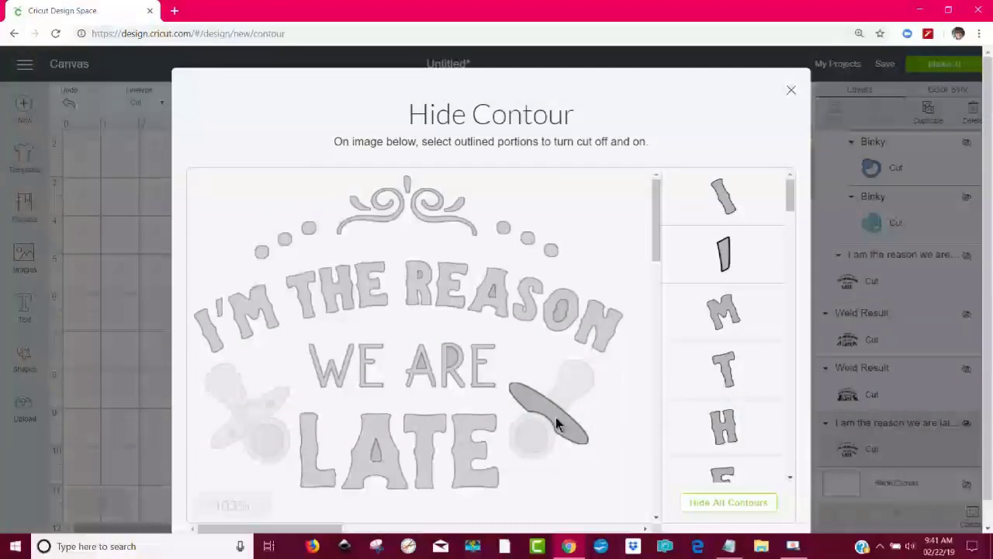
left_click(556, 418)
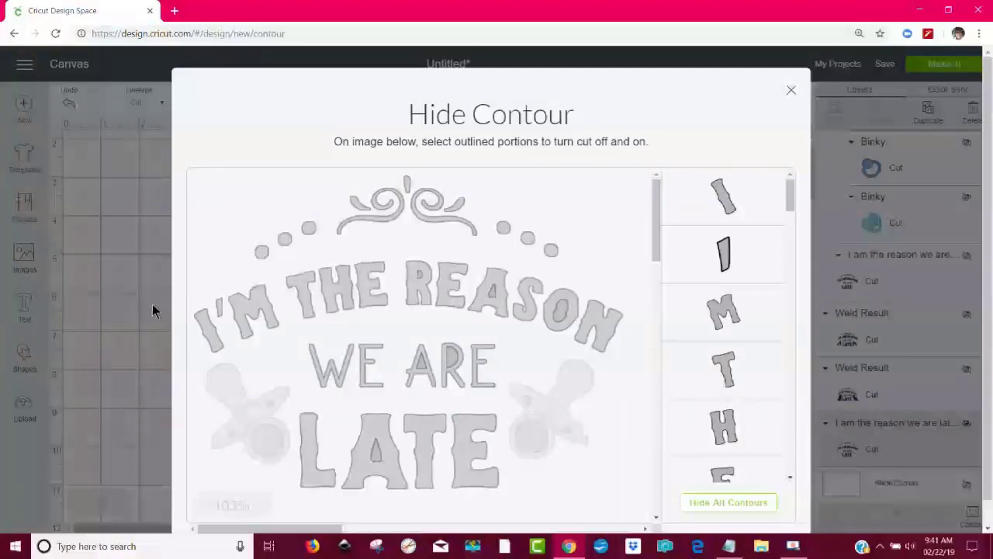
left_click(152, 305)
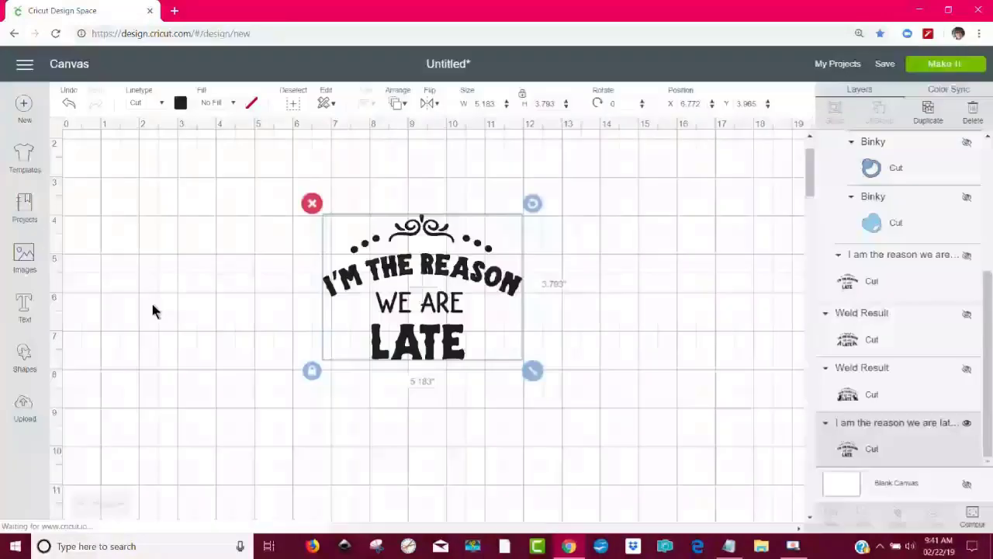
left_click(575, 310)
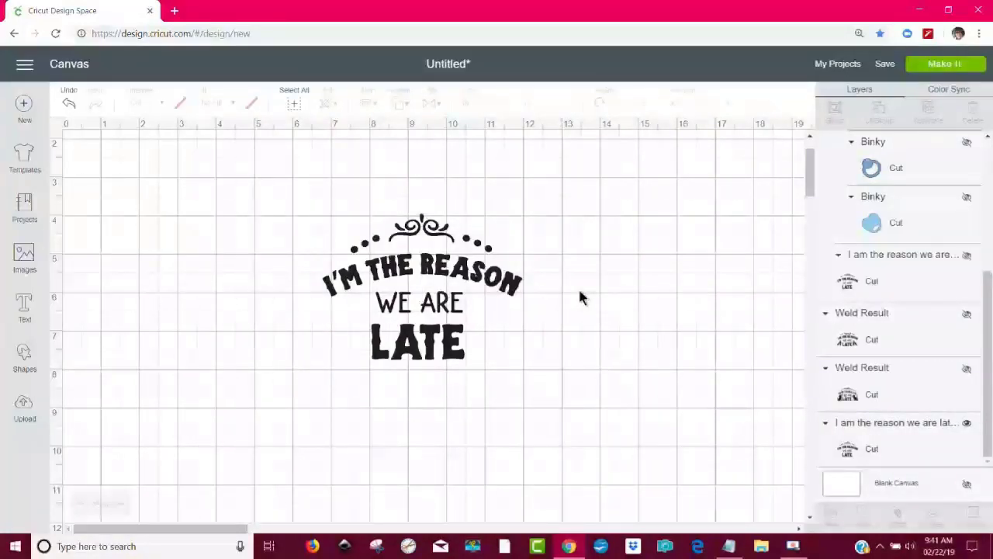
left_click_drag(465, 273, 445, 265)
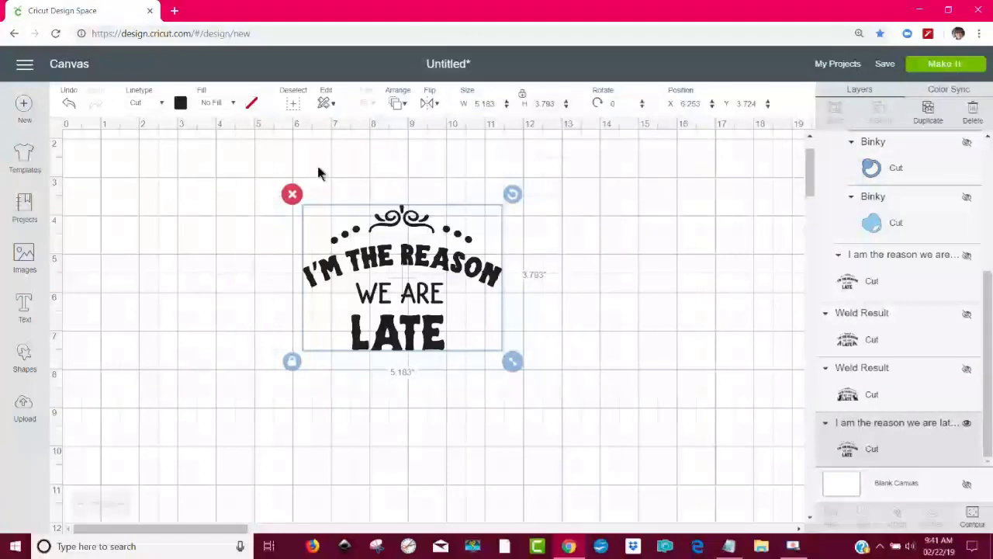
Search the image library for "pacifier" and insert the blue front-facing pacifier with the heart-shaped shield and round ring.
left_click(28, 259)
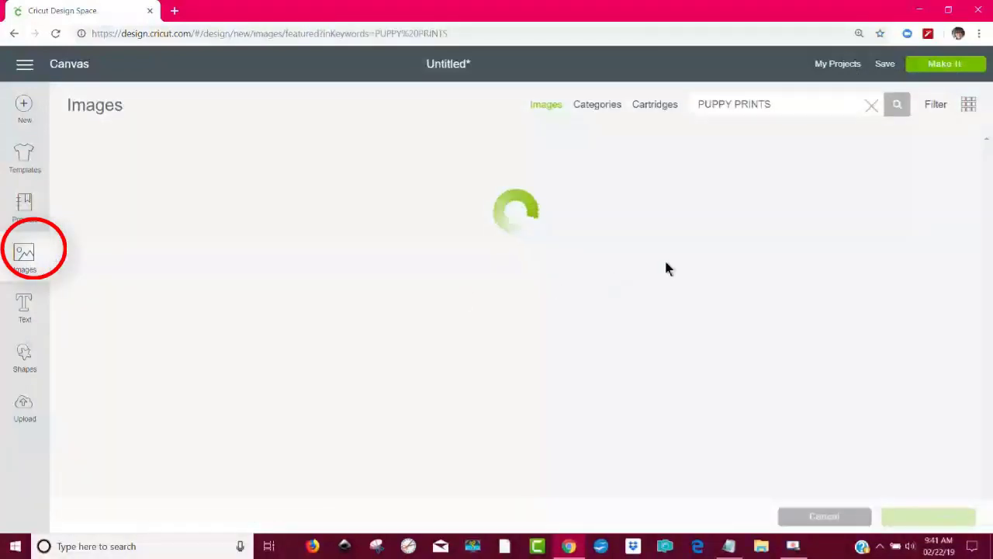
left_click_drag(788, 106, 674, 104)
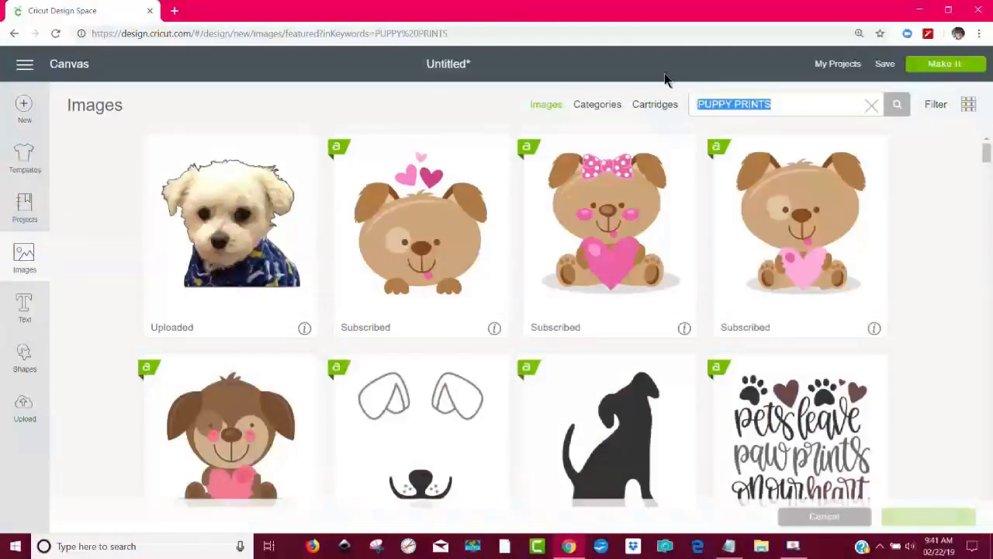
type("pacifier")
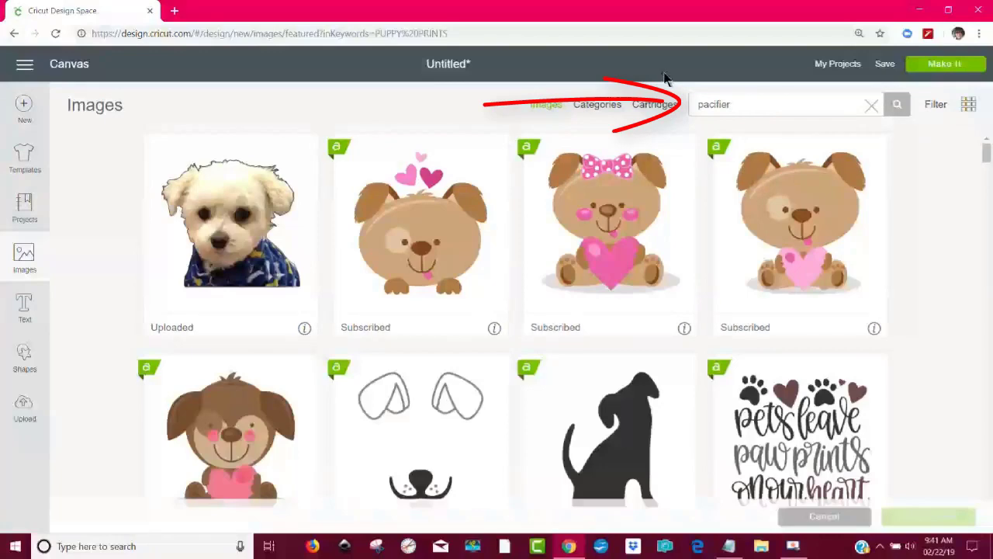
key("Return")
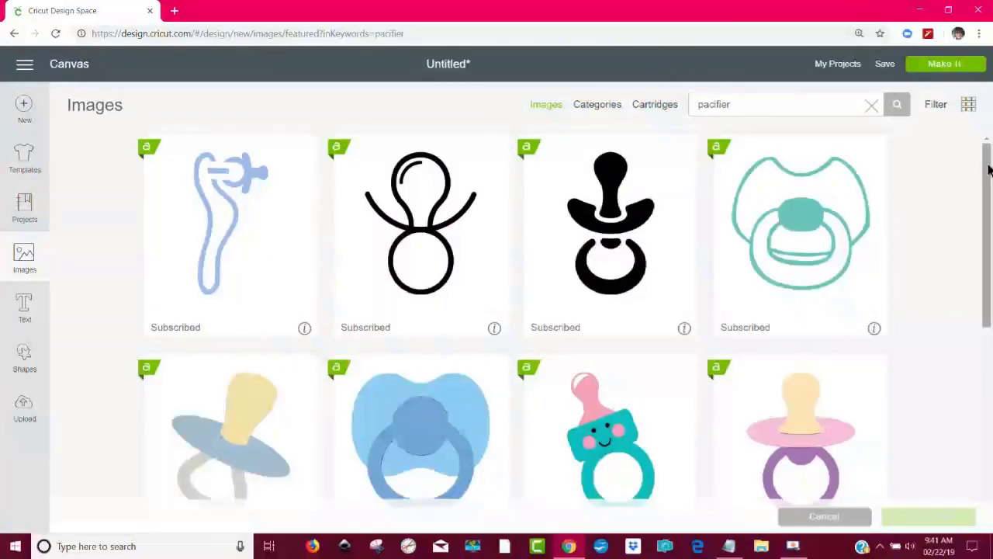
mouse_move(982, 160)
left_mouse_down()
mouse_move(984, 314)
mouse_move(983, 224)
left_mouse_up()
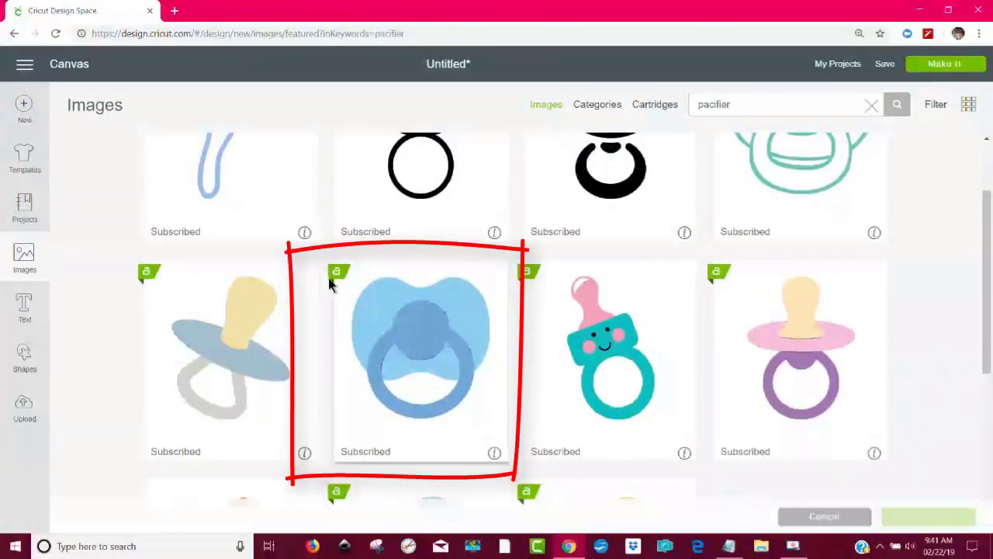
left_click(426, 357)
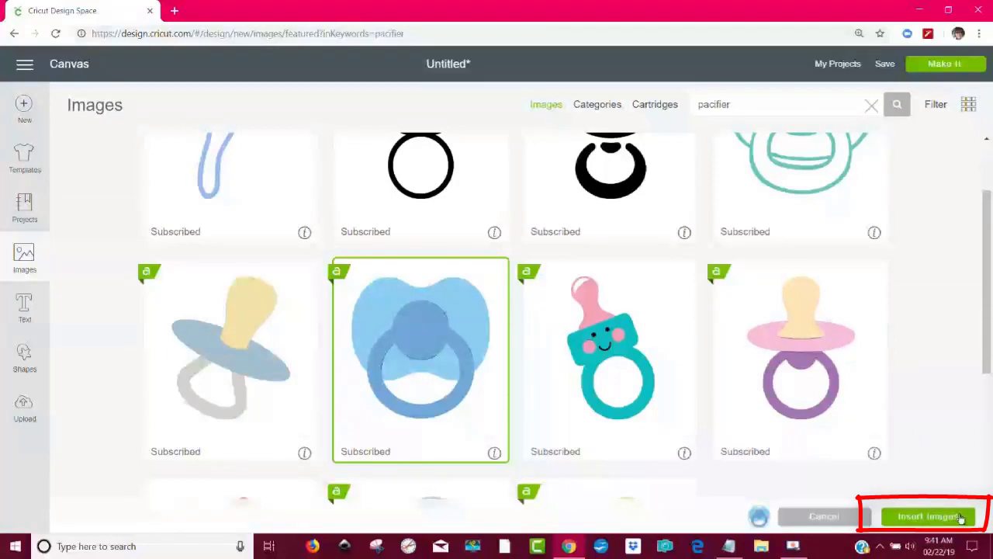
left_click(929, 516)
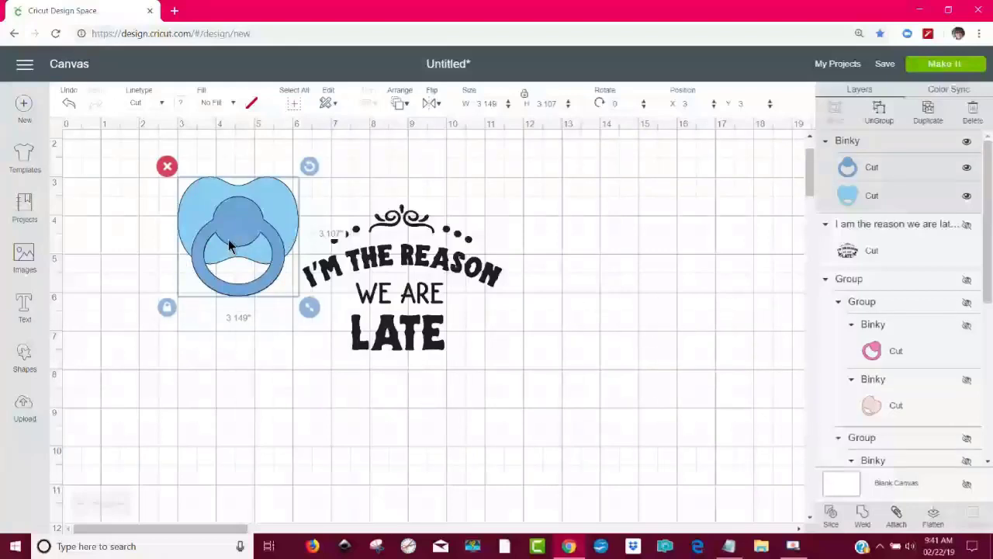
Move the blue pacifier to about X 1.33, Y 3.72, duplicate it, and place the copy after the text at about X 12.43, Y 4.33.
left_click_drag(231, 242, 167, 268)
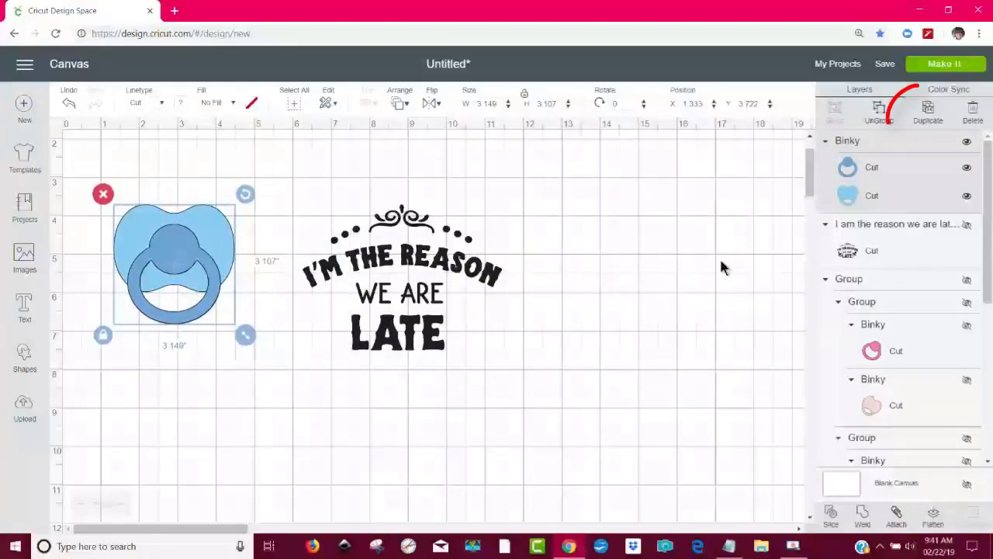
left_click(930, 113)
left_click_drag(206, 305, 627, 288)
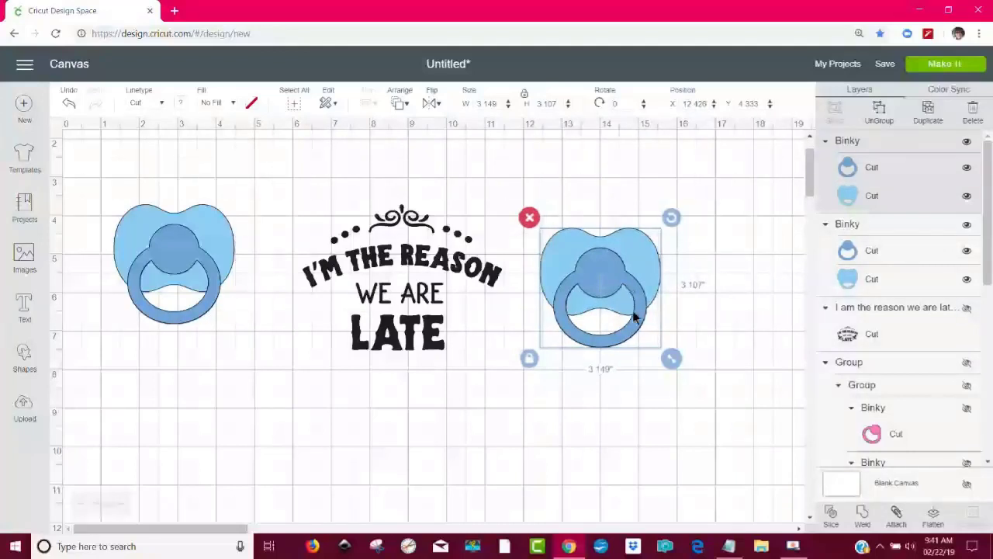
left_click(632, 439)
Ungroup the duplicate pacifier and pull its darker ring piece off the shield to about X 14.27, Y 8.01.
left_click(613, 277)
left_click(880, 113)
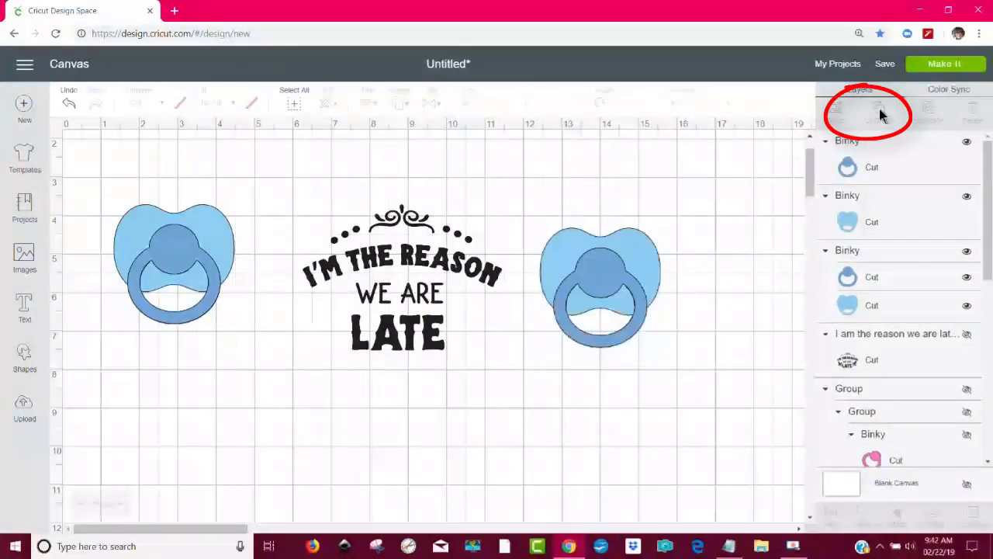
left_click_drag(603, 282, 659, 409)
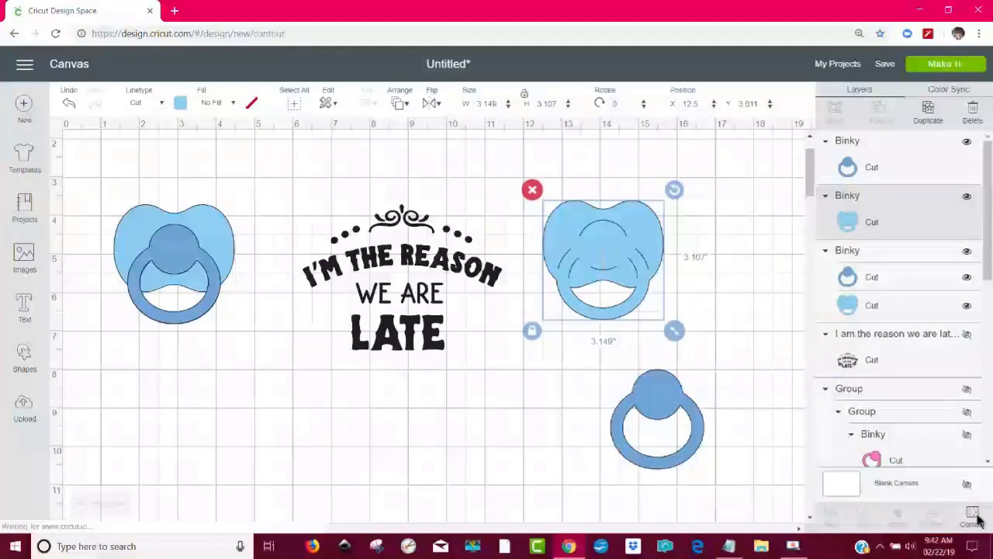
Use Contour on the duplicate's shield to hide its six inner detail lines, keeping the opening, and return to the canvas.
left_click(975, 516)
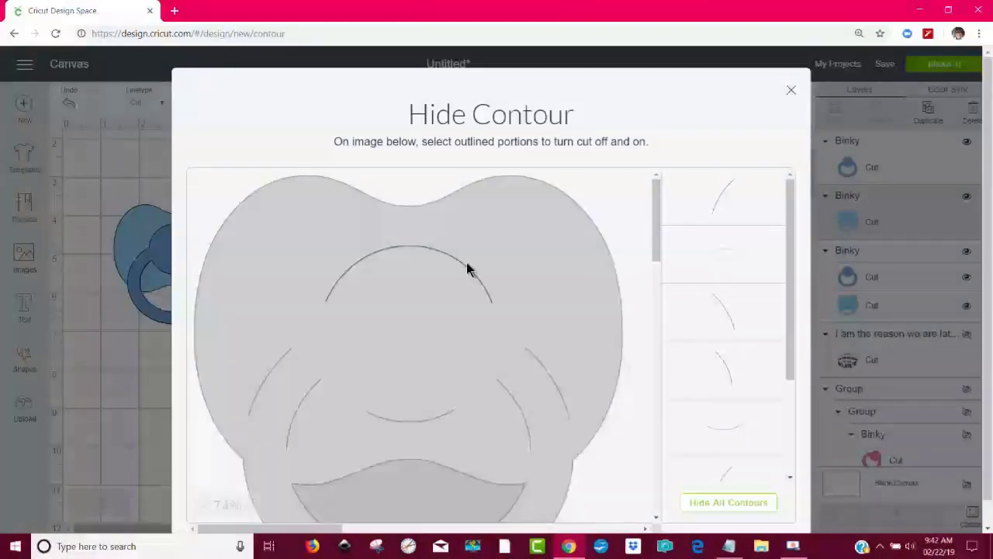
left_click(467, 266)
left_click(411, 419)
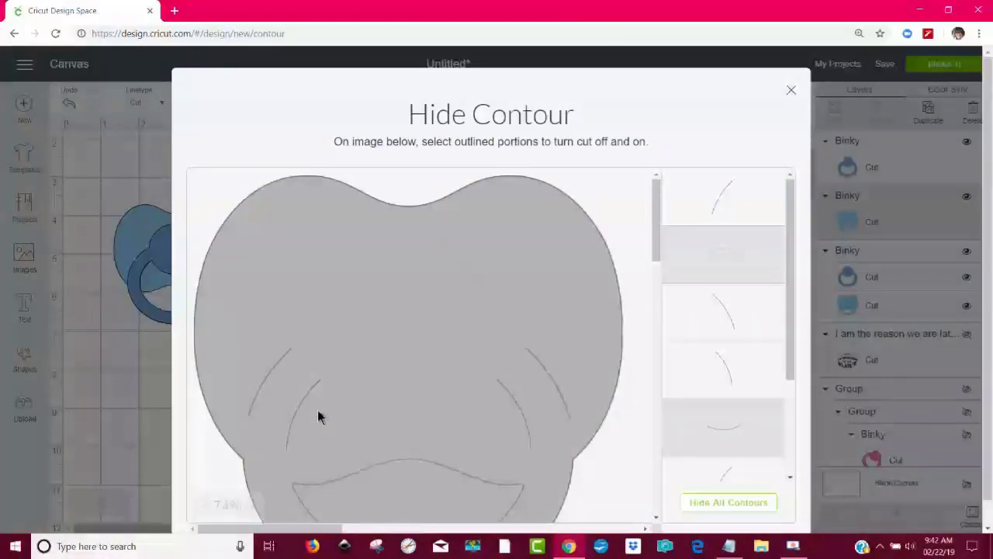
left_click(298, 413)
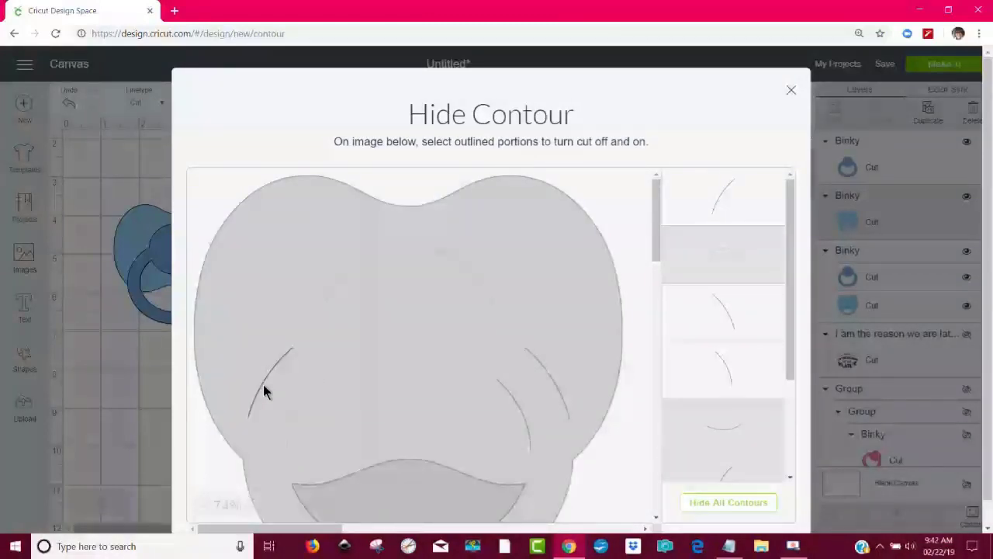
left_click(262, 386)
left_click(513, 402)
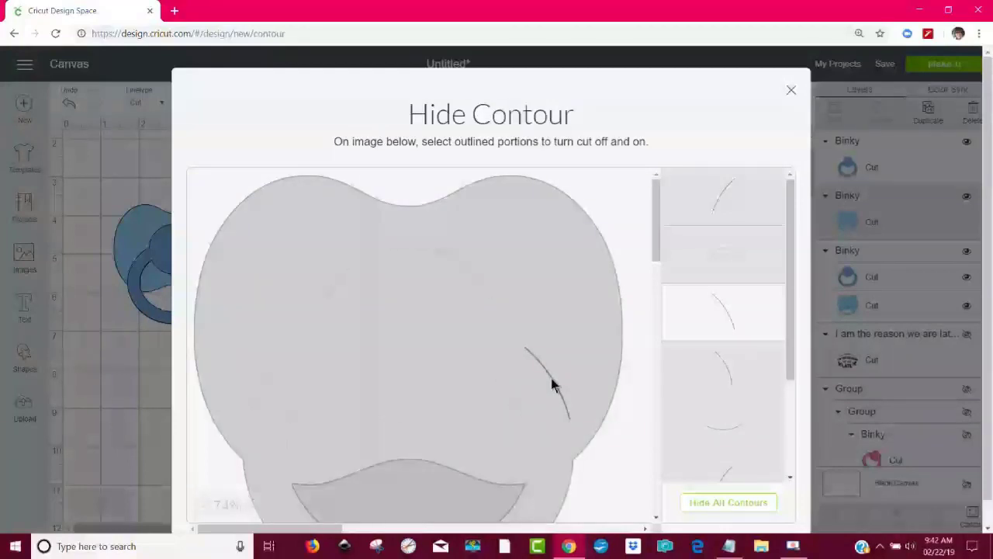
left_click(552, 384)
left_click(110, 412)
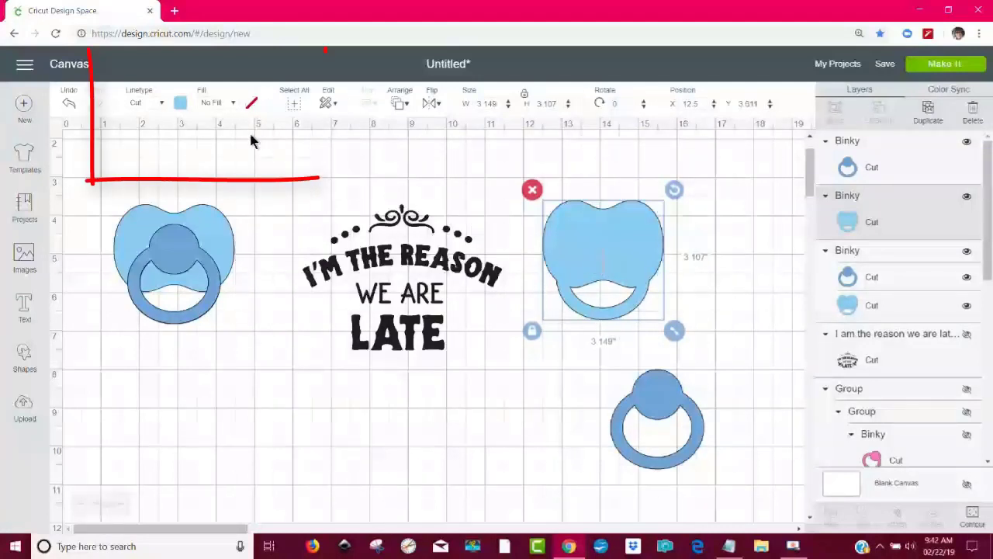
Recolour the duplicate's shield to the pale pink material colour and its ring to the bright pink material colour.
left_click(181, 104)
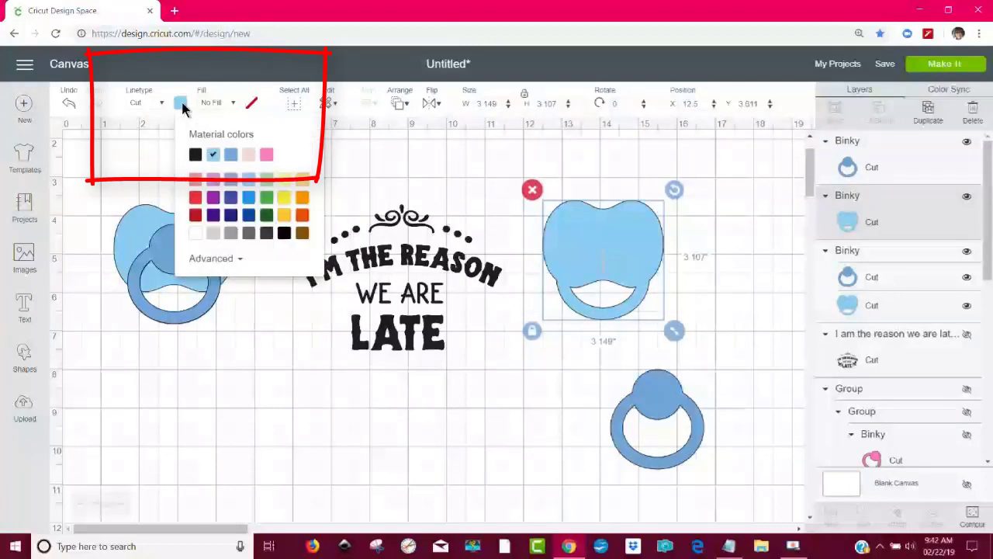
left_click(249, 156)
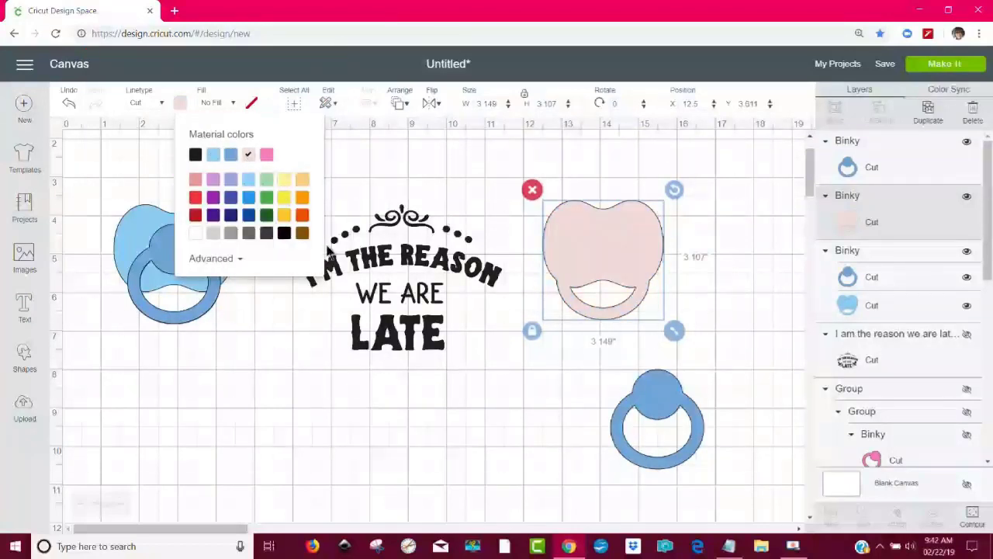
left_click(662, 403)
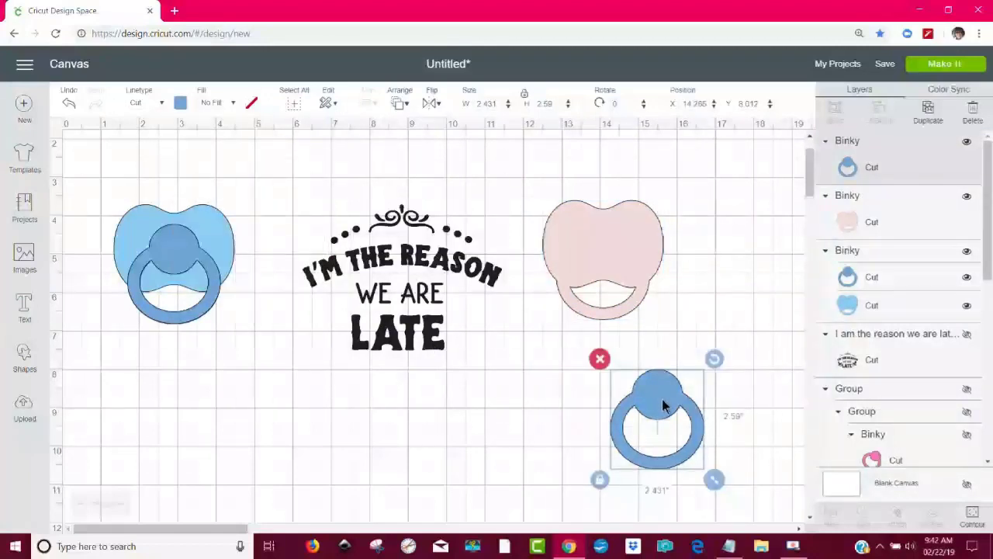
left_click(180, 104)
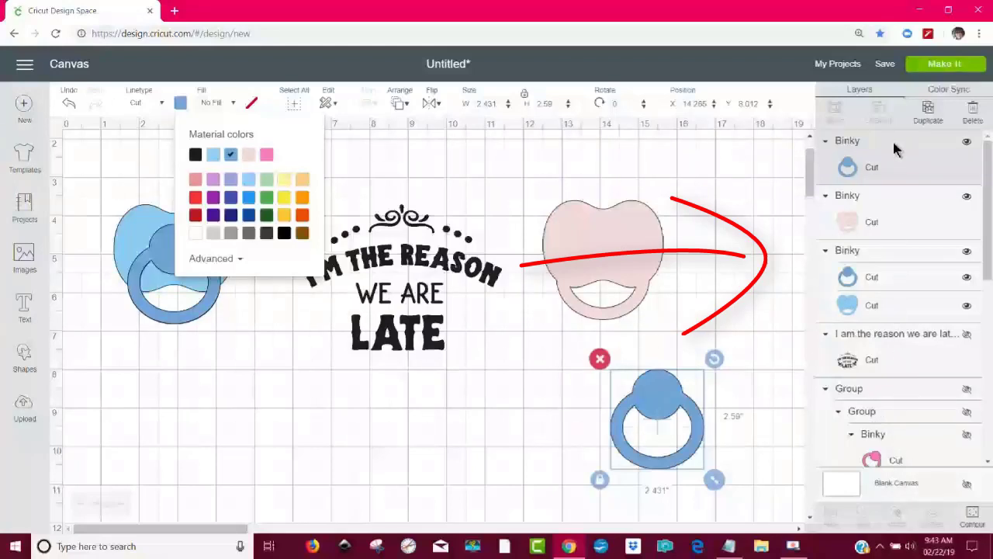
left_click(266, 155)
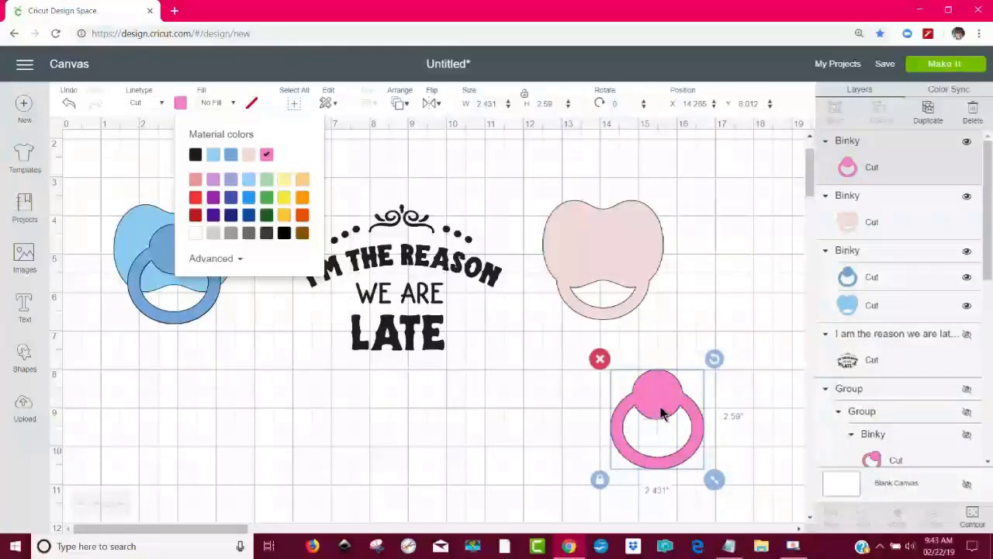
Place the pink ring back on the pale pink shield and group the two pieces.
left_click_drag(663, 415, 604, 258)
left_click(725, 373)
left_click_drag(688, 361, 604, 171)
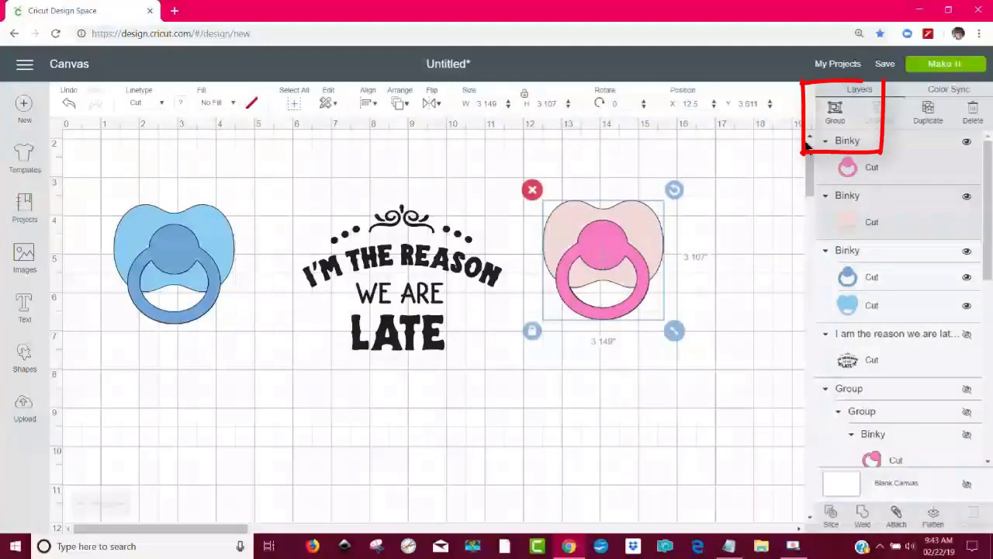
left_click(835, 112)
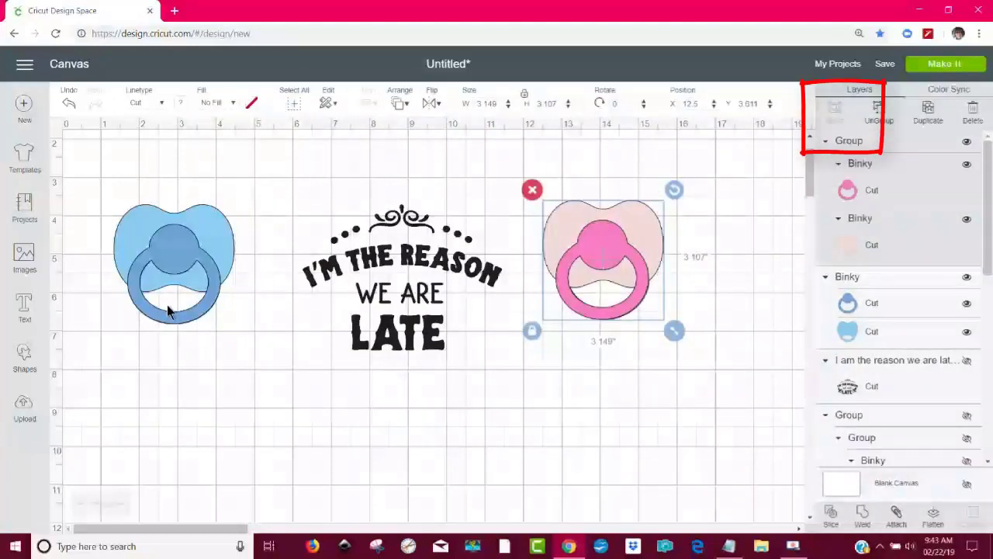
Move the blue pacifier to about X 1.13, Y 3.85, ungroup it, and pull its ring below the shield to about X 2.0, Y 8.01.
left_click(182, 259)
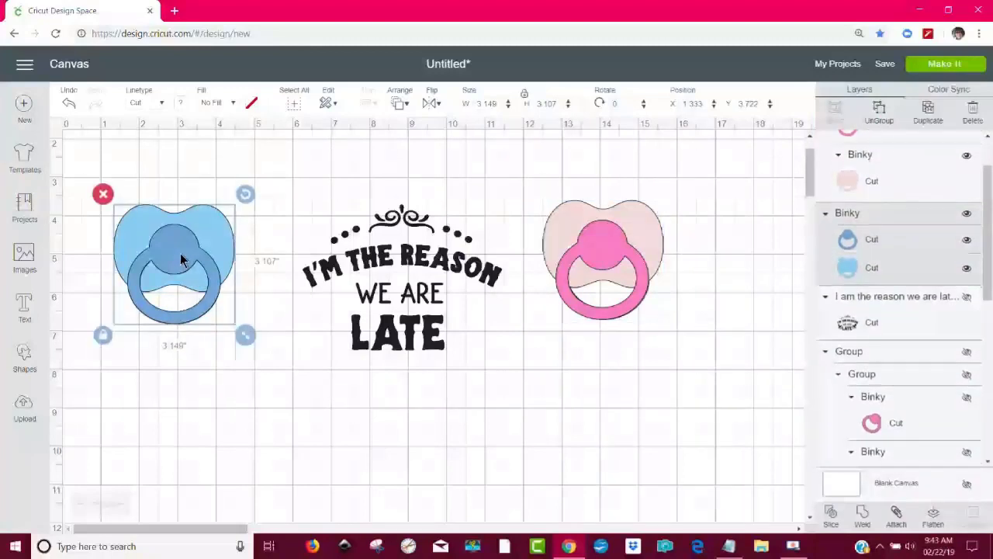
mouse_move(181, 260)
left_mouse_down()
mouse_move(169, 245)
mouse_move(174, 266)
left_mouse_up()
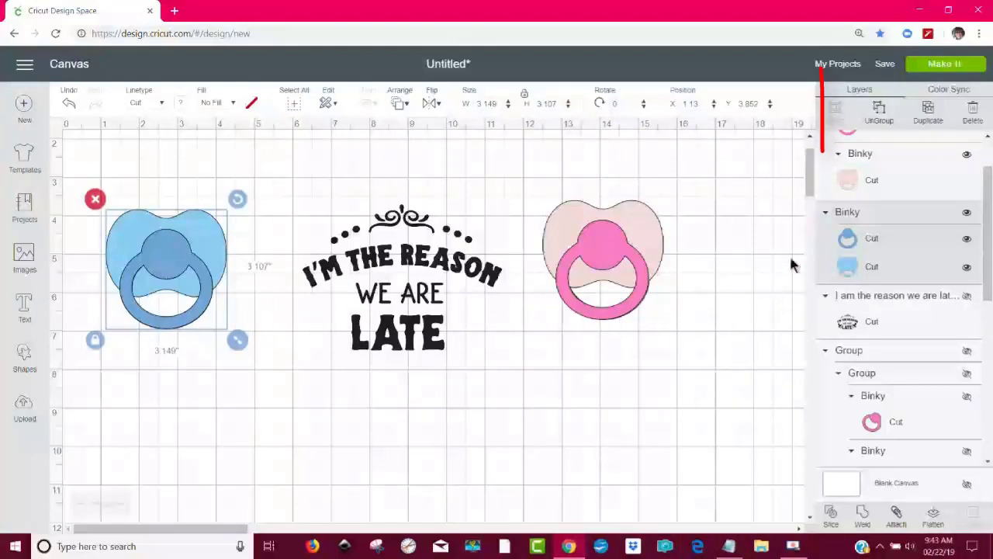
left_click(881, 115)
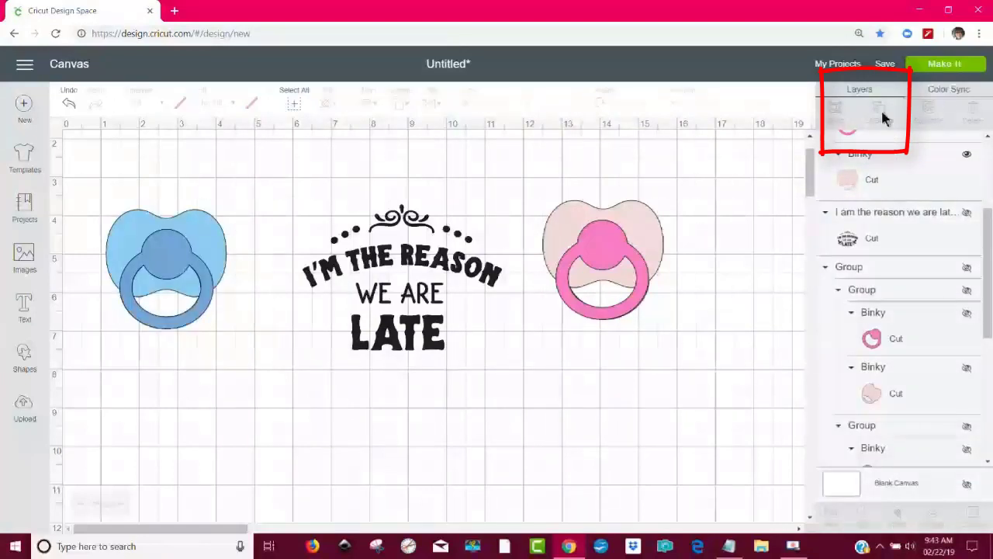
left_click_drag(174, 270, 195, 412)
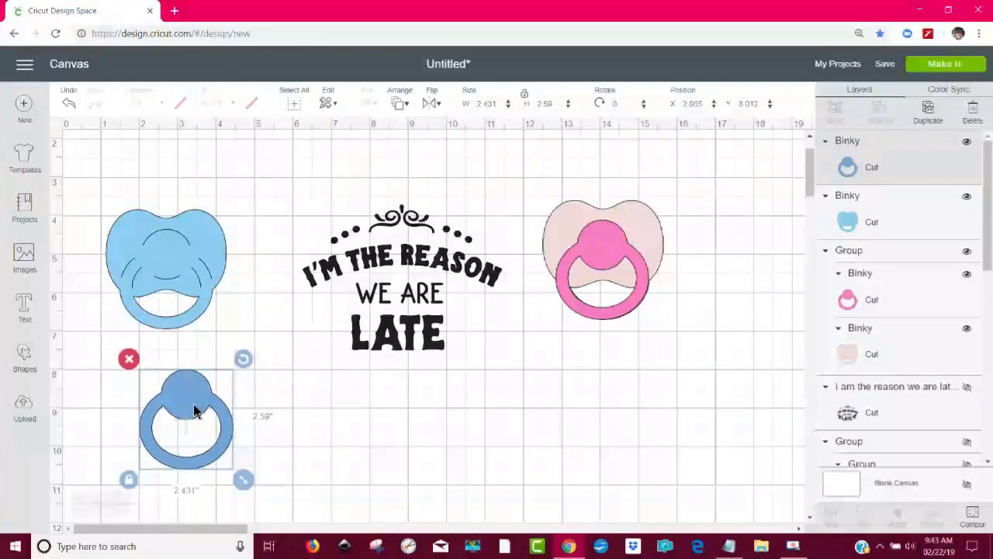
Use Contour on the light blue shield to hide its six inner detail lines, keeping the opening, and return to the canvas.
left_click(208, 247)
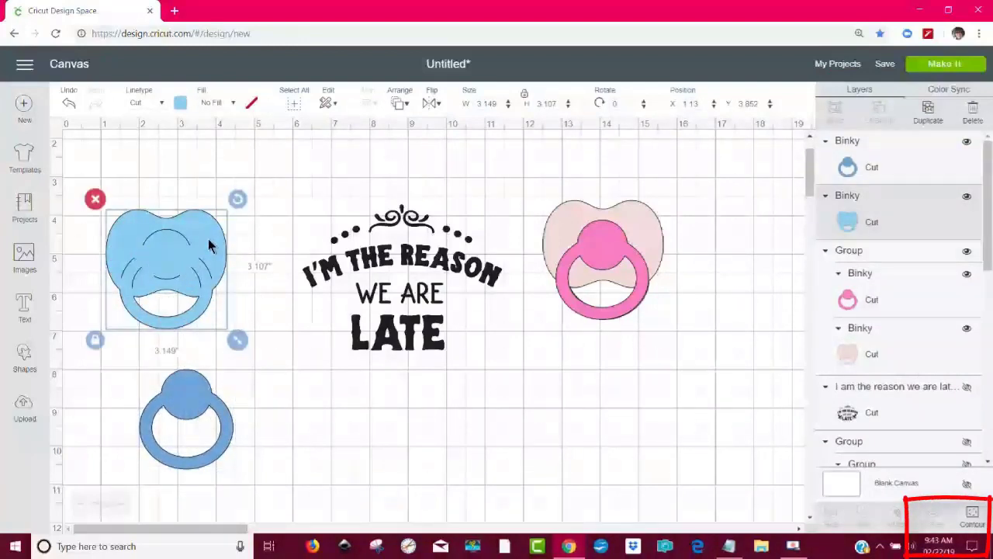
left_click(973, 516)
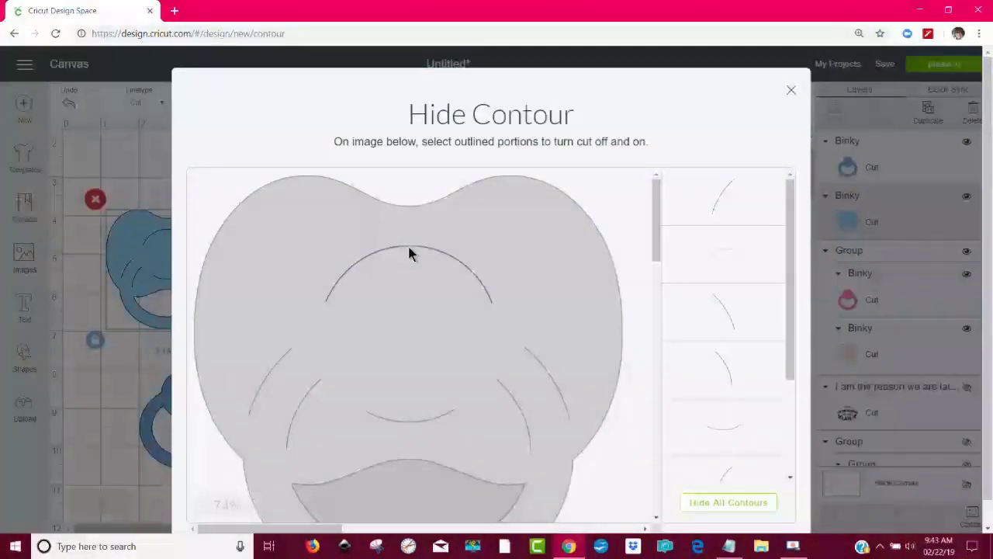
left_click(407, 245)
left_click(299, 409)
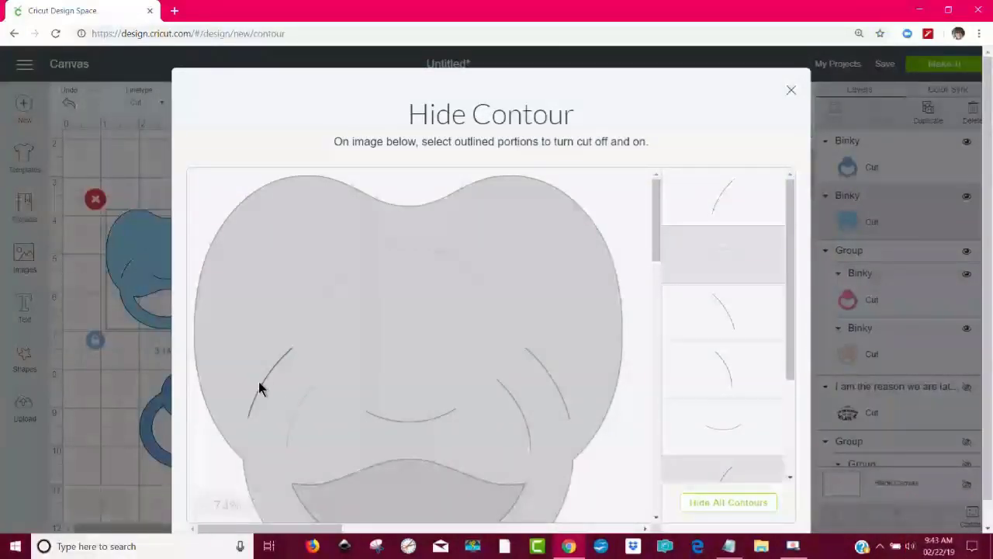
left_click(261, 382)
left_click(412, 415)
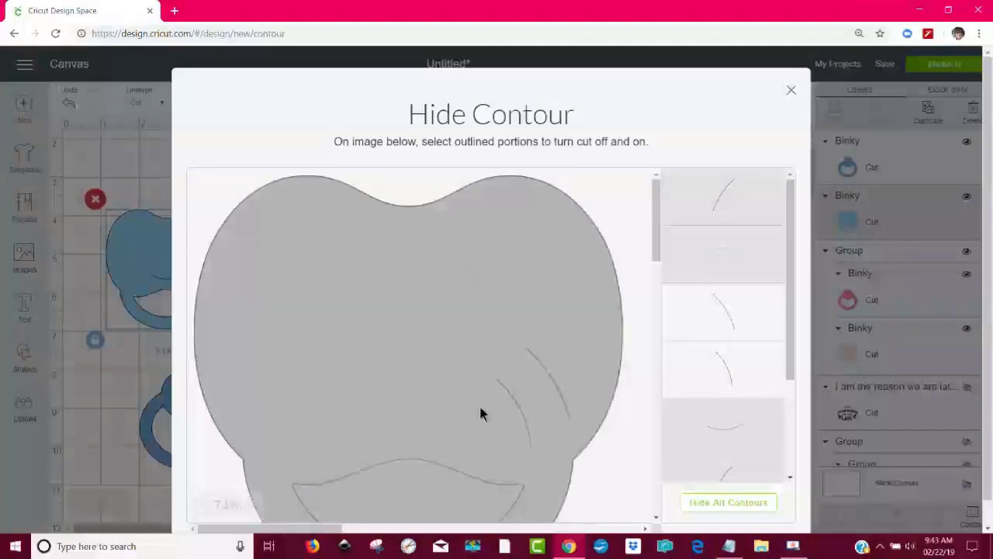
left_click(520, 411)
left_click(556, 386)
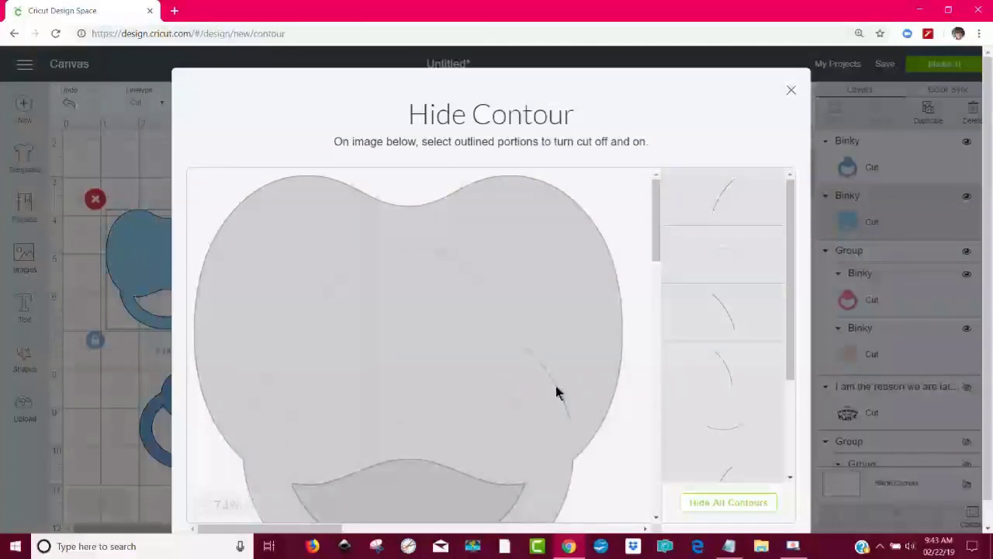
left_click(141, 155)
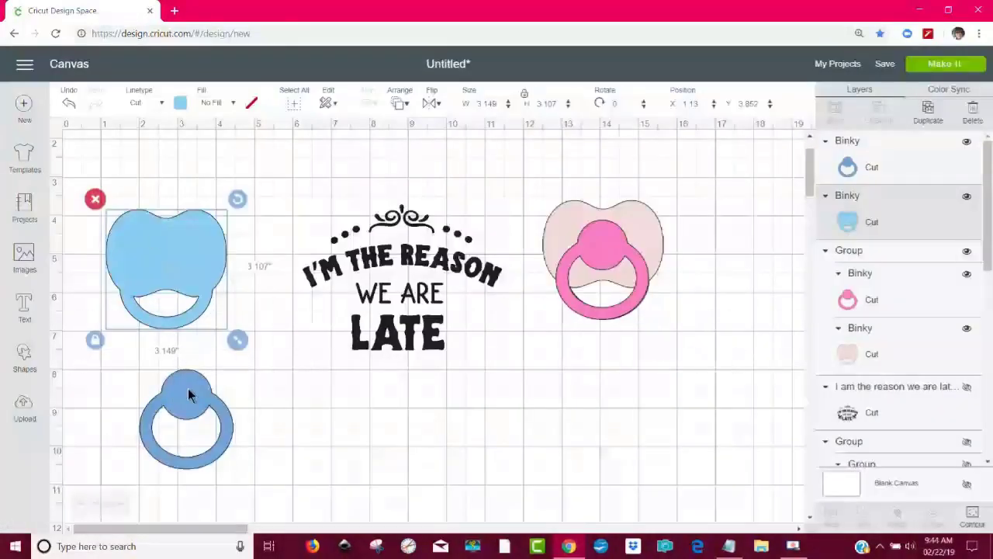
Place the darker blue ring back on the light blue shield at about X 1.47, Y 4.35.
left_click_drag(191, 393, 170, 254)
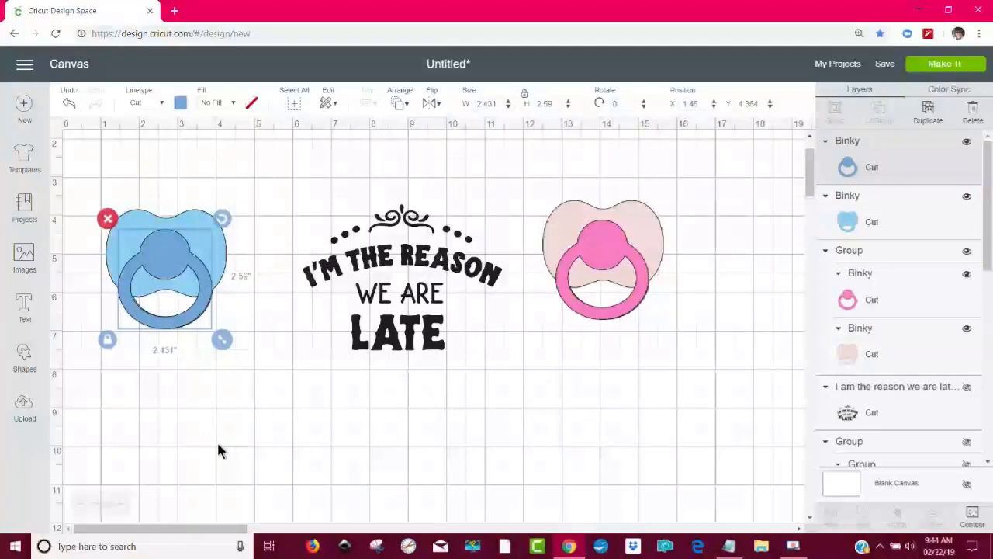
left_click_drag(198, 310, 200, 309)
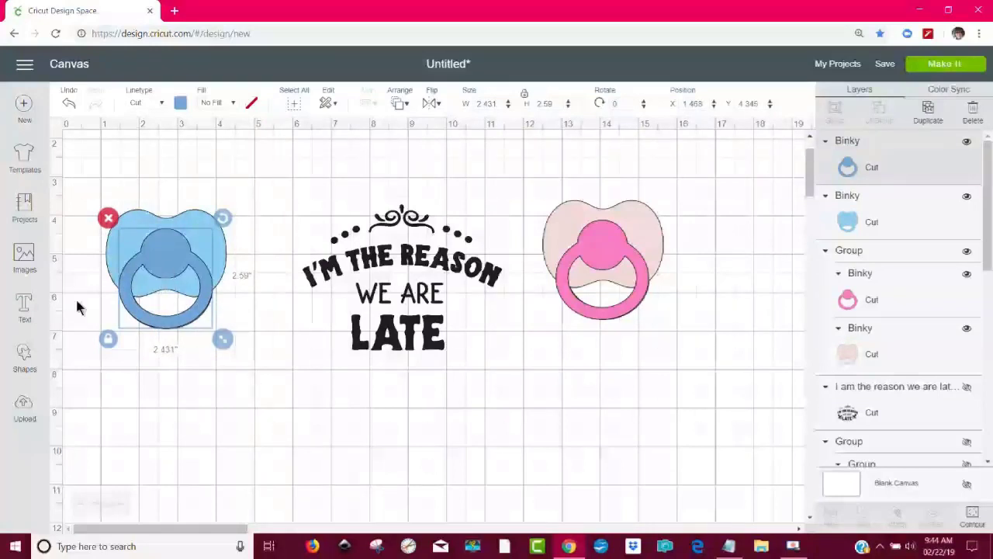
Group the darker blue ring and the light blue shield into one pacifier.
left_click(252, 376)
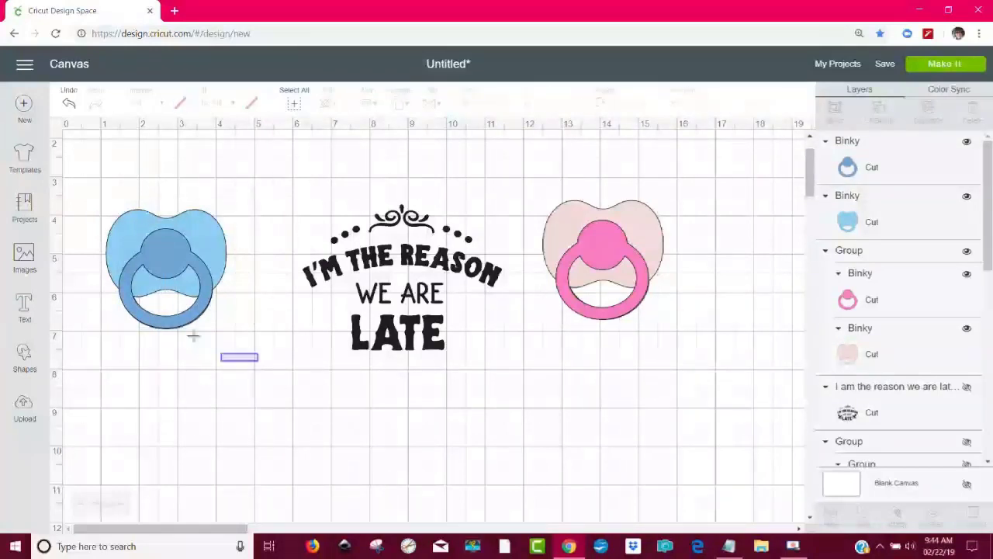
left_click_drag(194, 336, 87, 191)
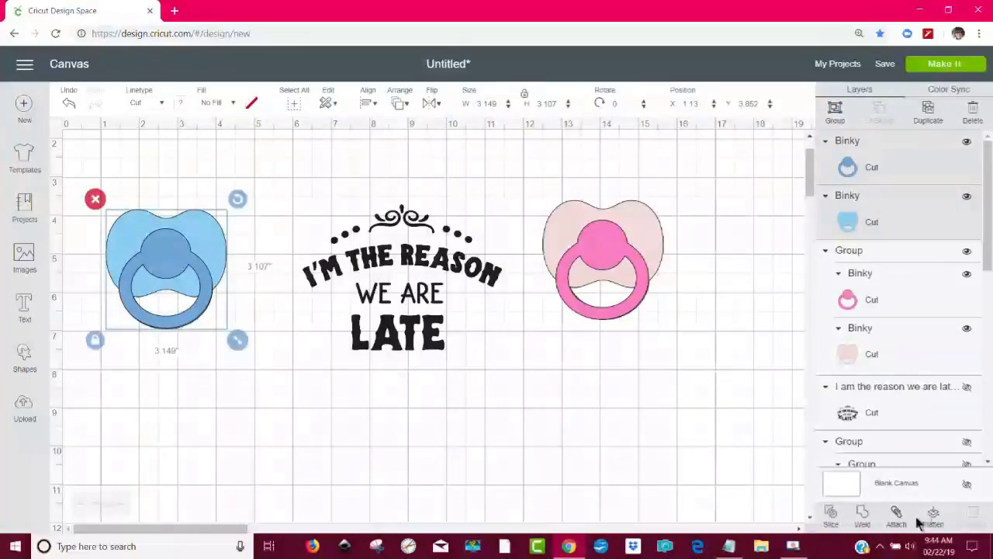
left_click(832, 120)
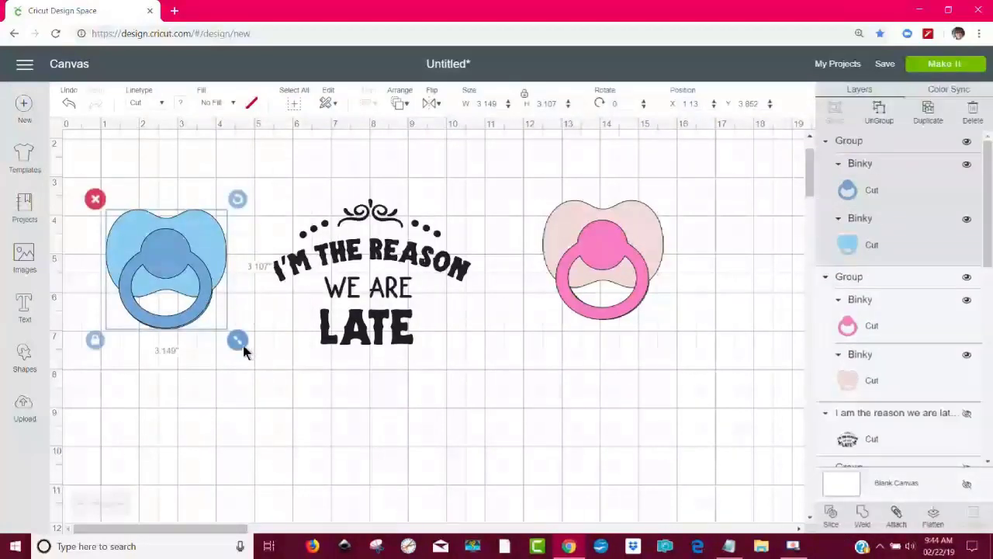
Shrink the blue and pink pacifiers to about 1.54 and 1.30 inches wide, placing them left and right of "LATE".
left_click_drag(243, 345, 180, 284)
left_click_drag(135, 241, 286, 323)
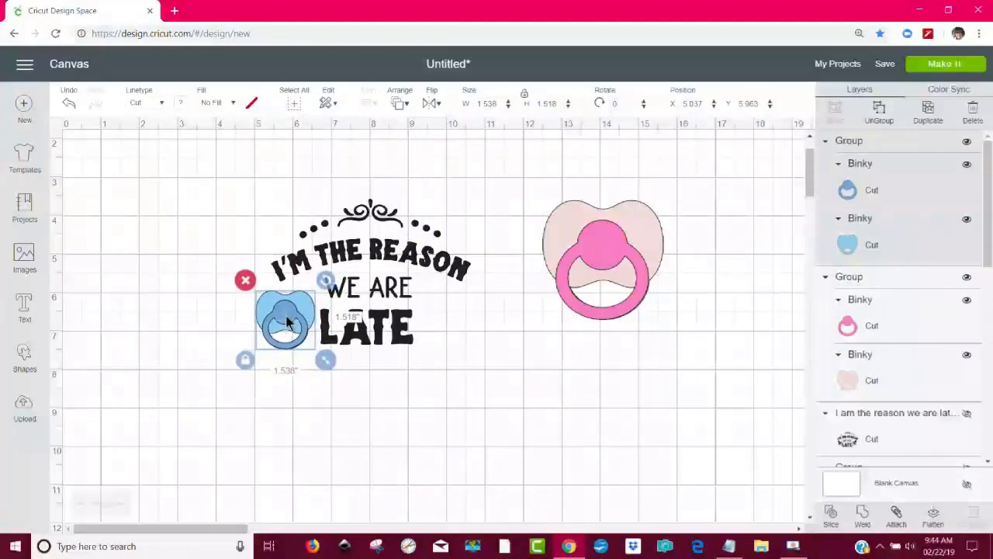
left_click(599, 268)
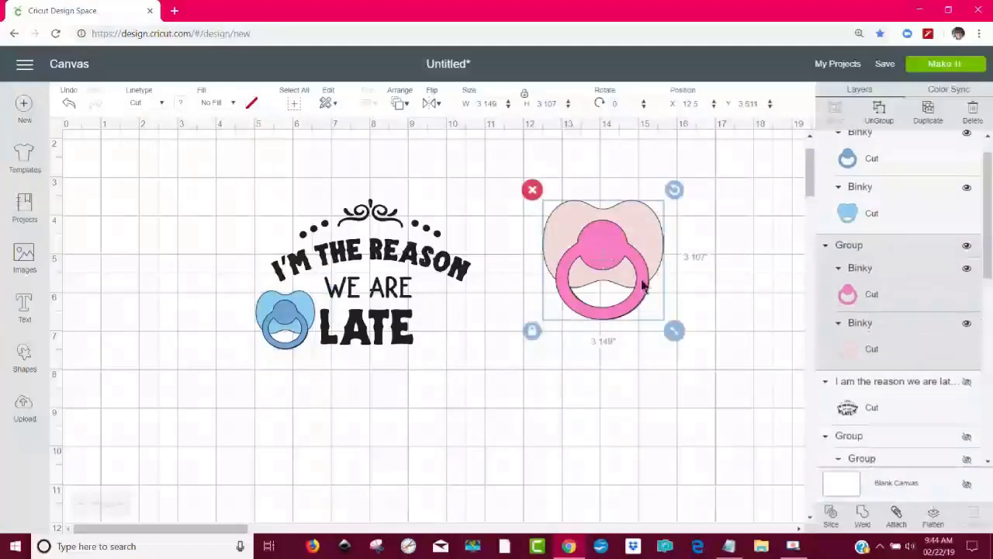
left_click_drag(672, 332, 453, 351)
left_click(597, 346)
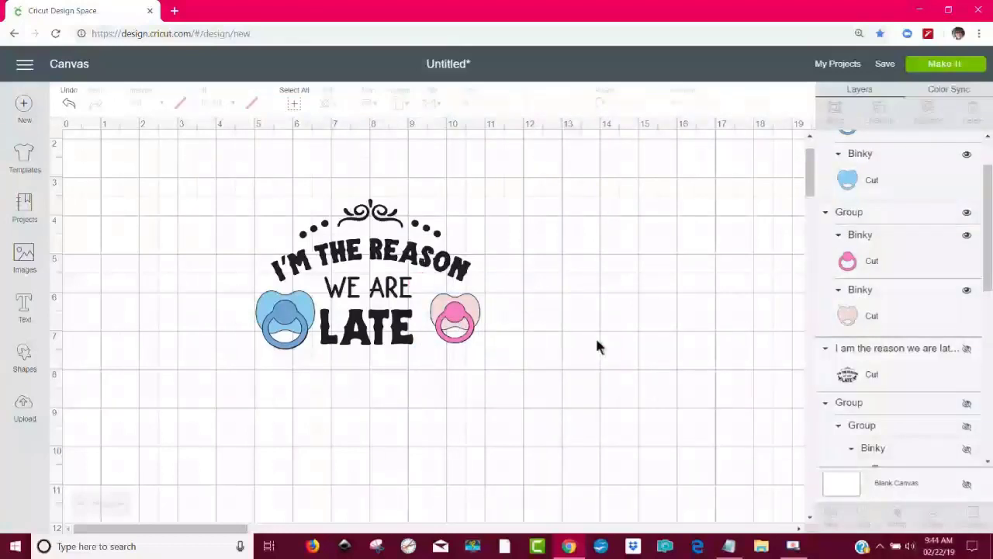
Reduce the blue pacifier to about 1.35 inches wide and nudge both pacifiers into balanced positions beside "LATE".
left_click(288, 341)
left_click_drag(324, 360, 317, 359)
left_click_drag(294, 319, 298, 319)
left_click_drag(454, 318, 460, 316)
left_click(665, 358)
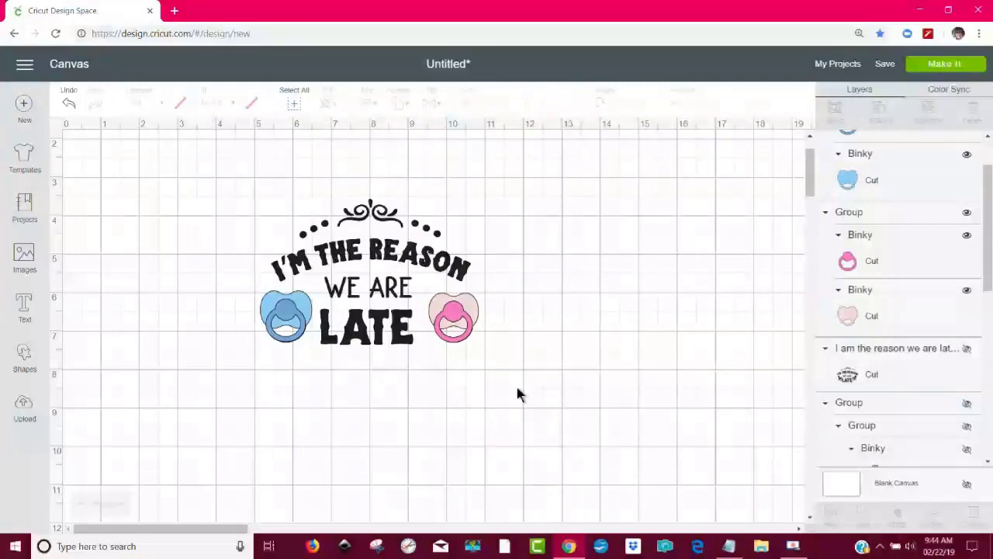
Group the phrase with both pacifiers, and try duplicating the grouped design before discarding the copy.
left_click_drag(519, 388, 236, 169)
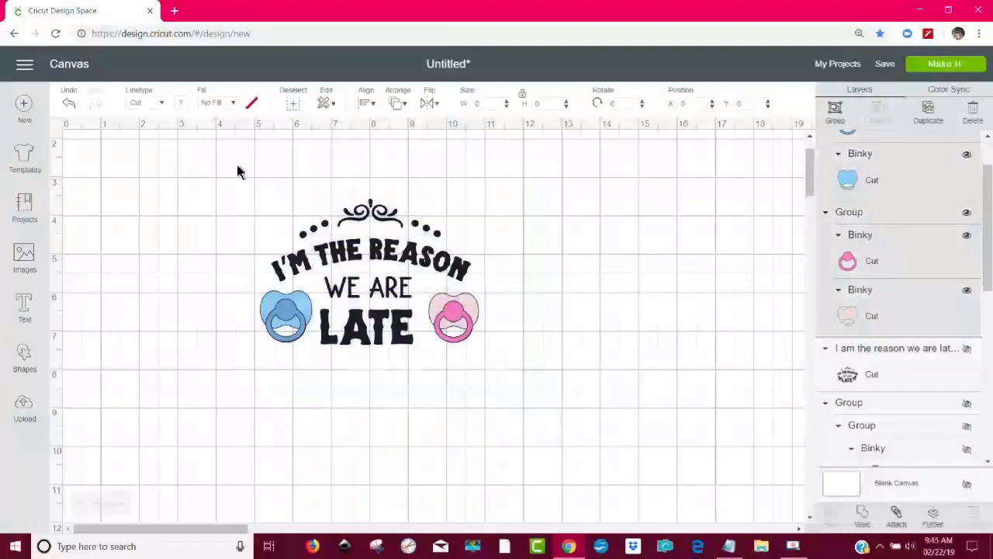
left_click(839, 116)
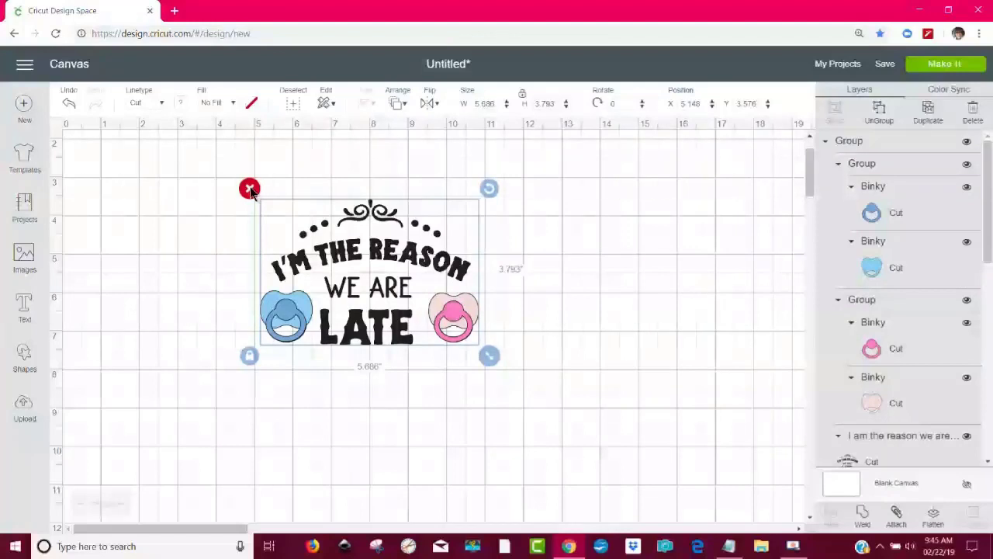
left_click(928, 110)
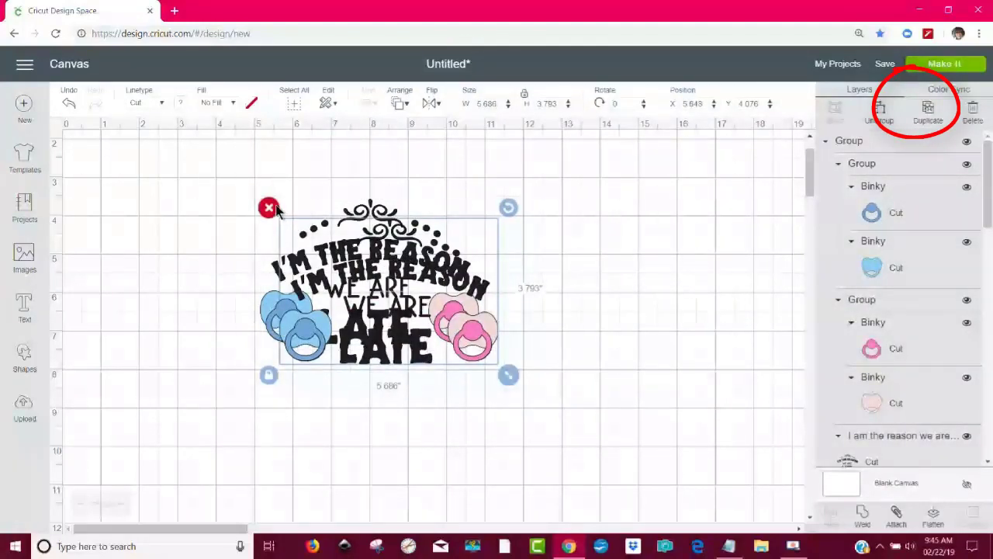
left_click(268, 208)
Move the grouped design to about X 4.02, Y 3.43 and ungroup it.
left_click(286, 243)
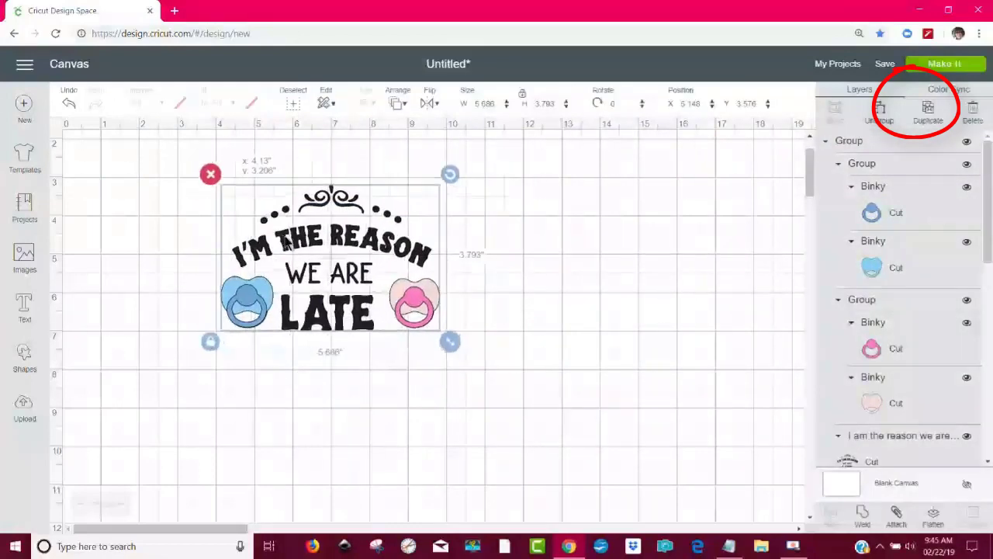
left_click_drag(286, 242, 281, 250)
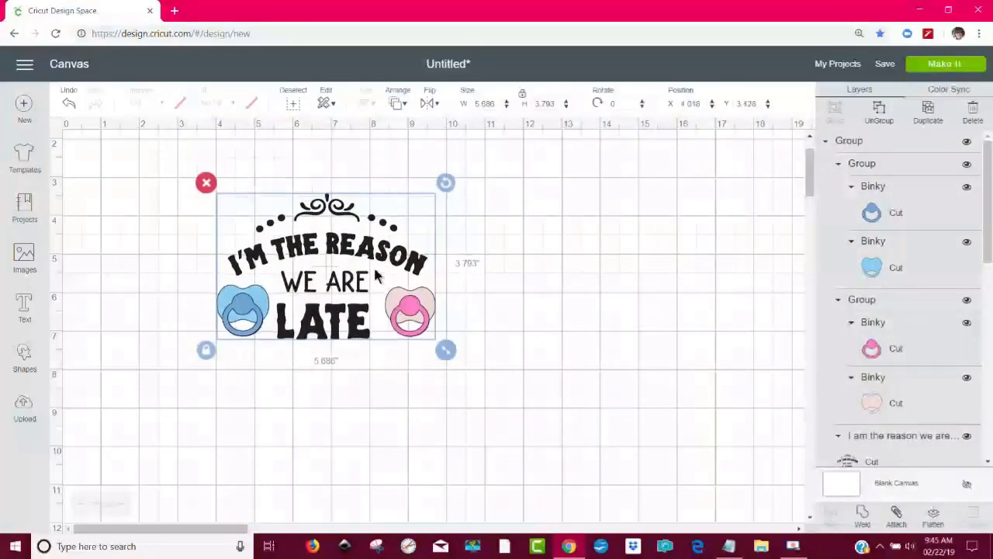
left_click(881, 110)
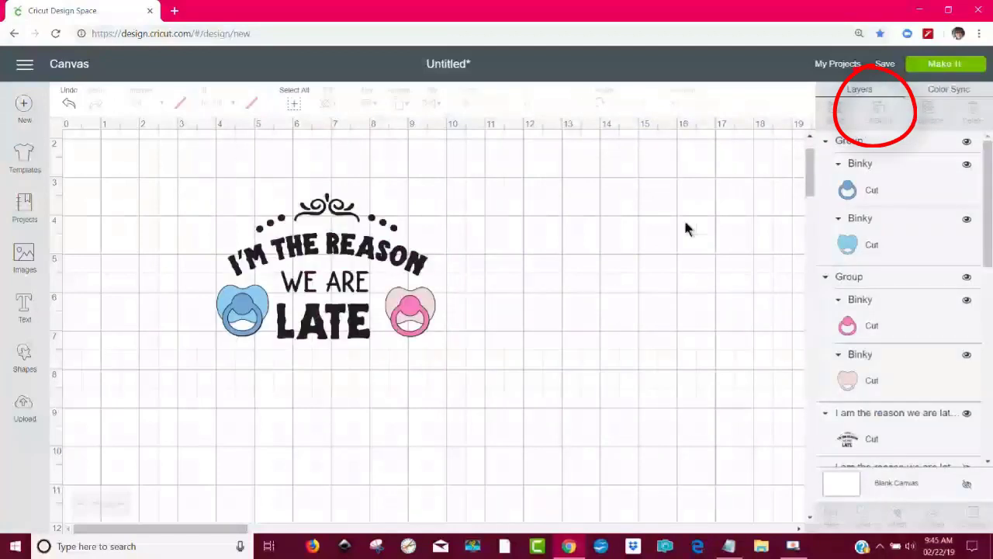
Pull the pink and blue pacifiers away from the phrase and delete both of them.
left_click_drag(408, 319, 466, 384)
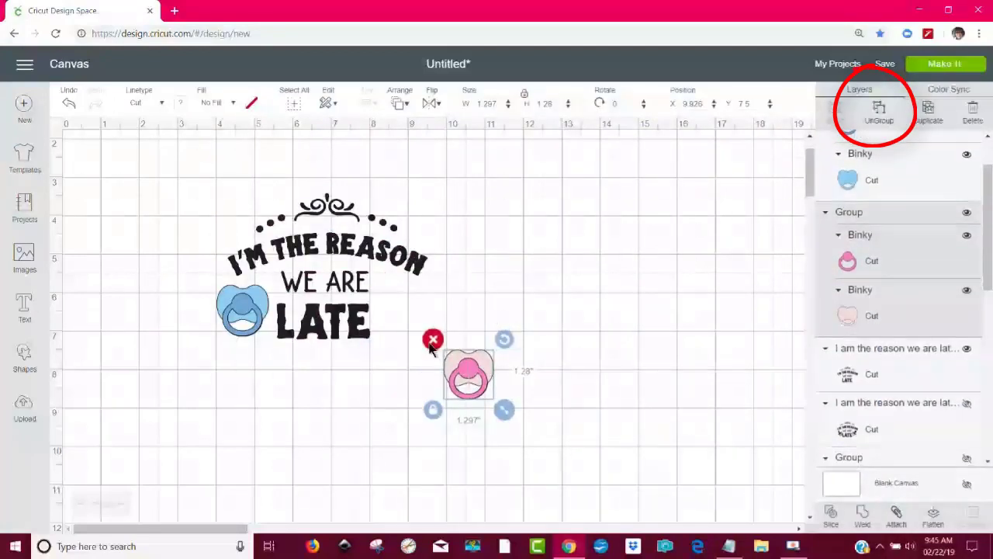
left_click(433, 341)
left_click_drag(254, 321, 177, 350)
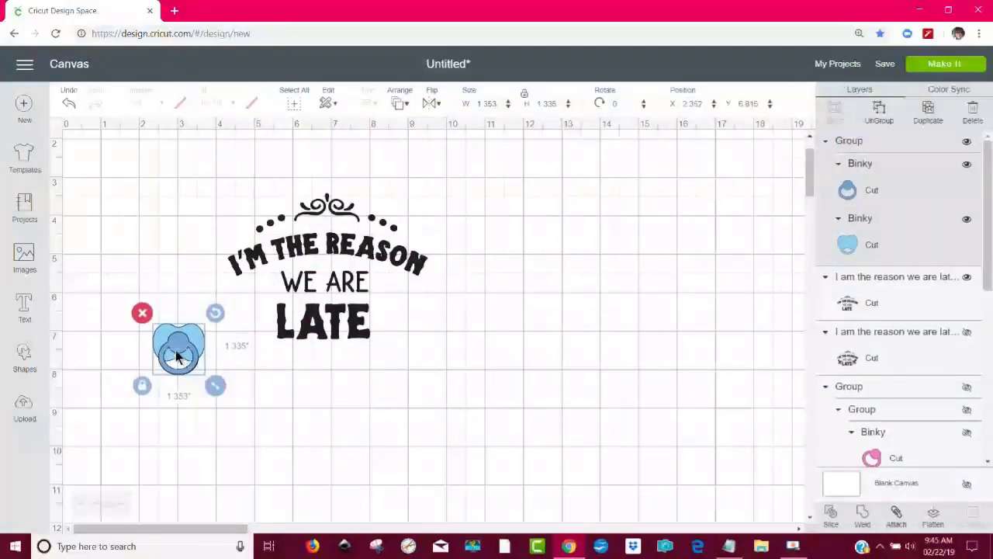
left_click(142, 312)
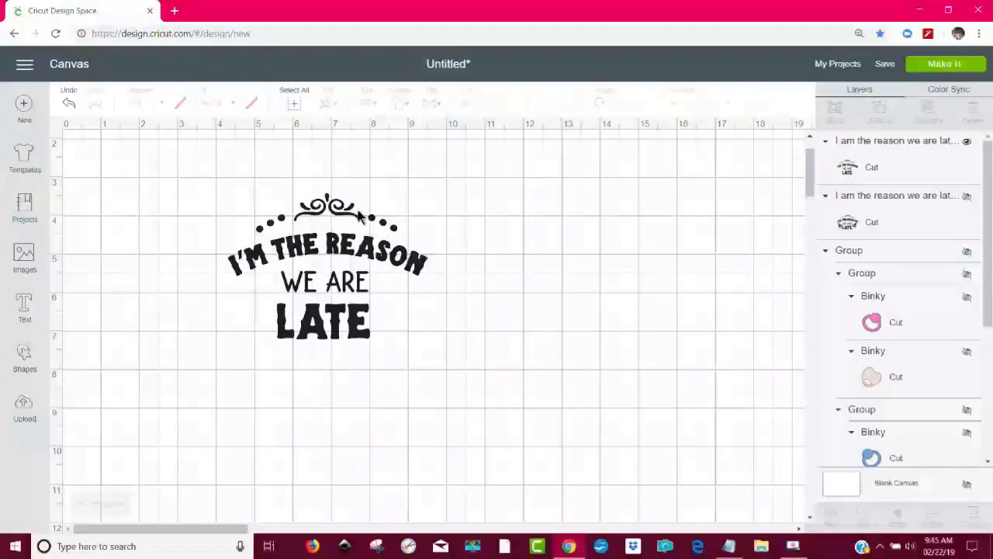
Use Contour on the phrase to hide all five pieces of the scroll flourish above it, keeping the dots, and return to the canvas.
left_click(326, 208)
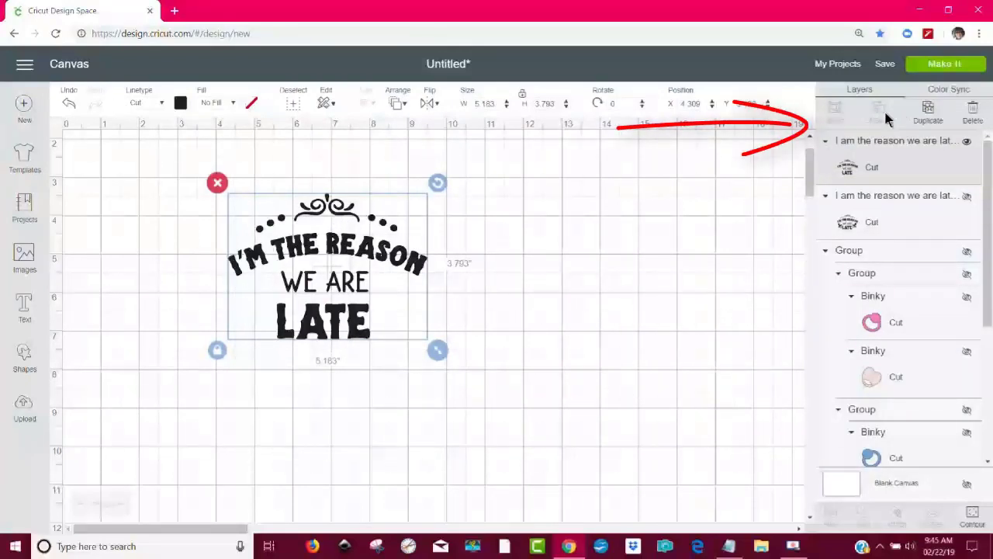
left_click(974, 518)
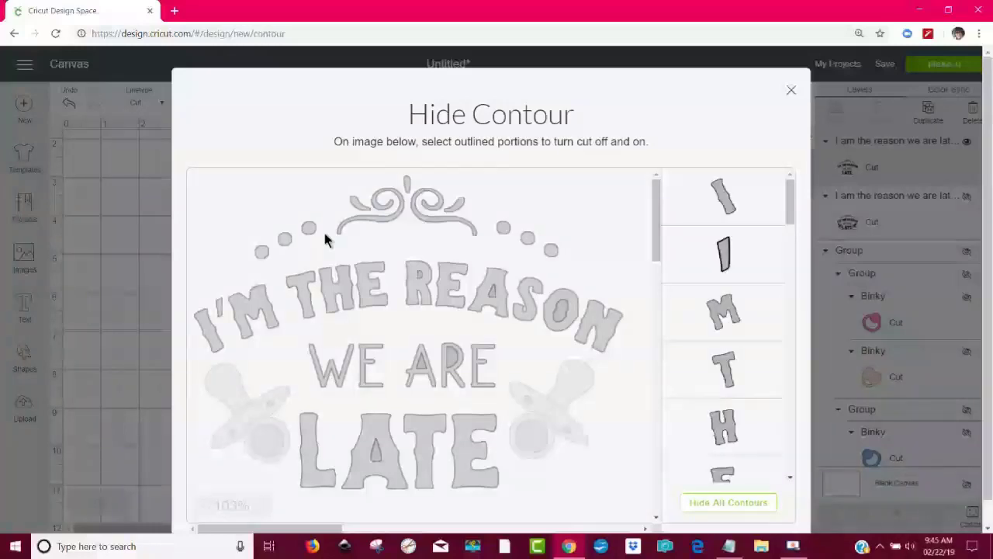
left_click(357, 205)
left_click(383, 216)
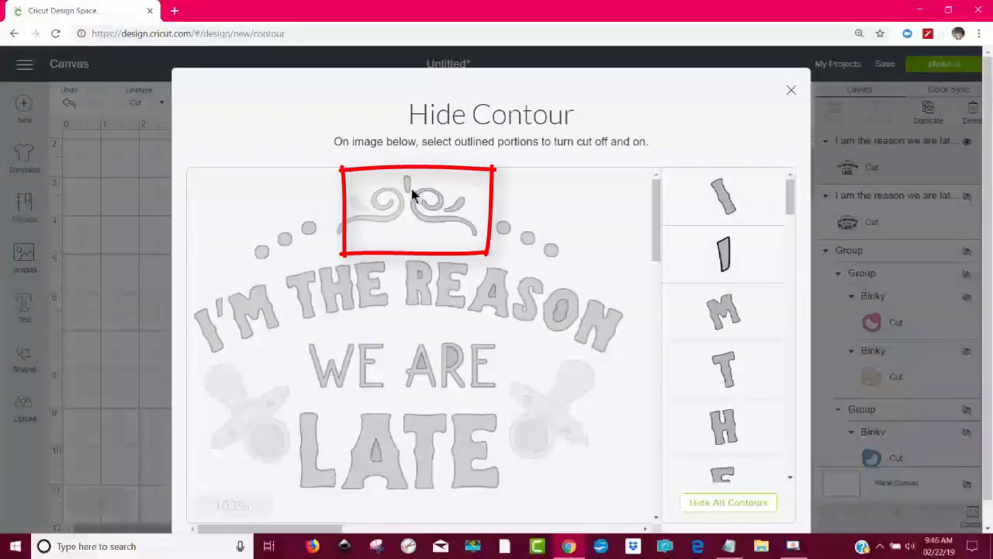
left_click(408, 182)
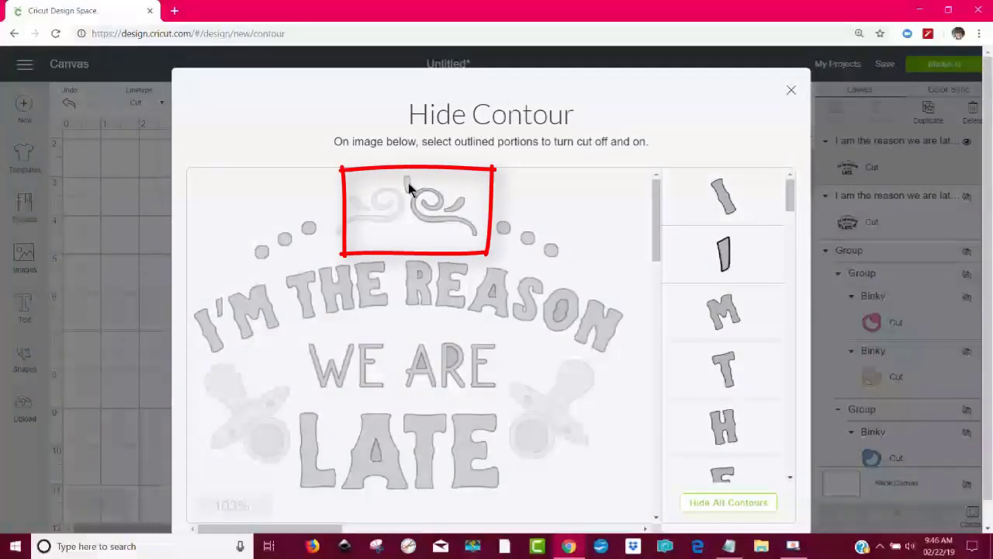
left_click(415, 221)
left_click(458, 208)
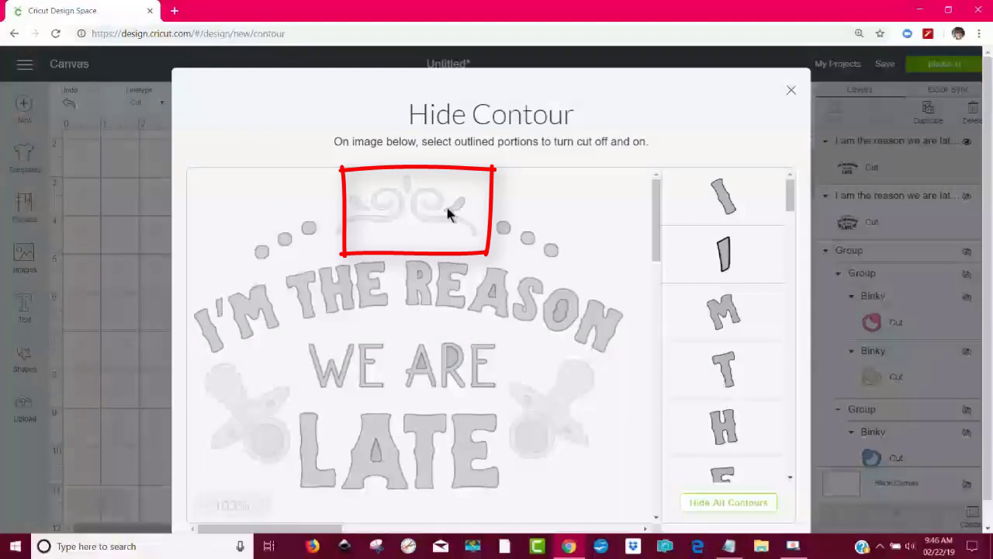
left_click(110, 226)
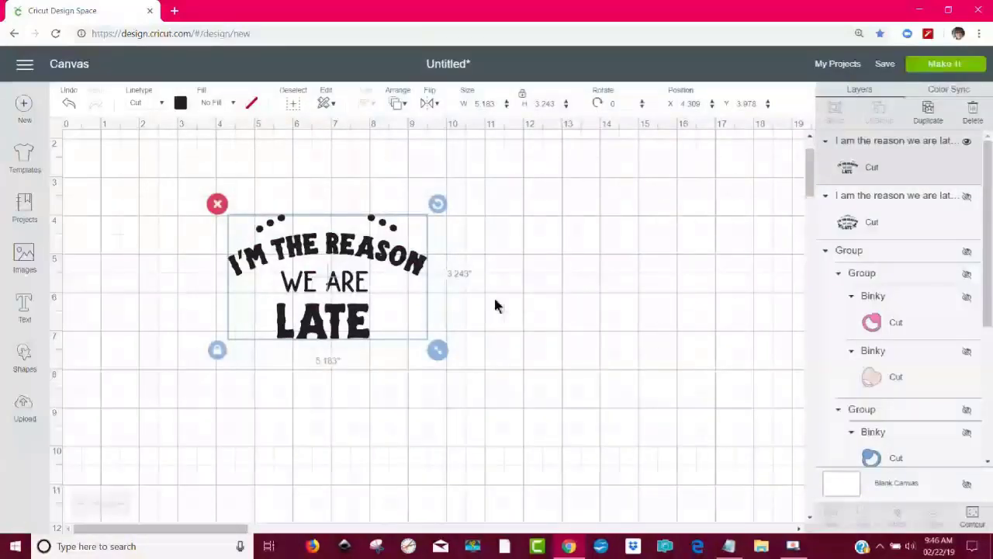
left_click(616, 292)
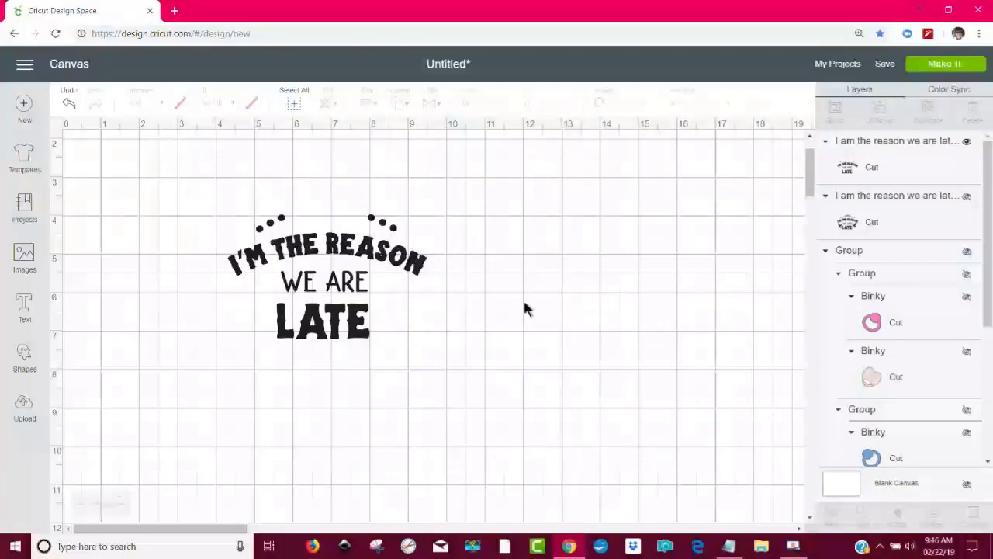
Search the image library for "eyelashes" in place of the pacifier search.
left_click(24, 256)
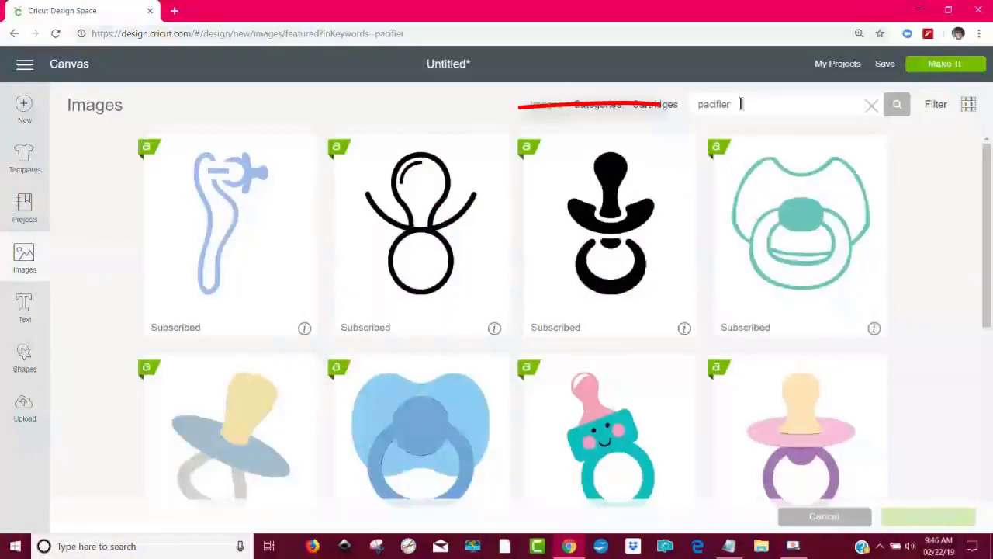
left_click_drag(740, 104, 678, 108)
type("e")
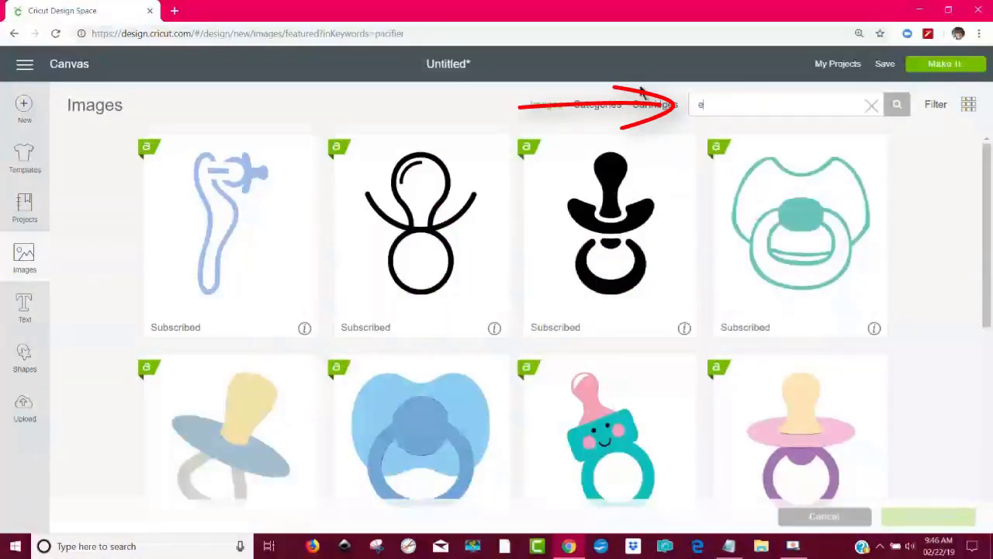
type("yelashes")
key("Return")
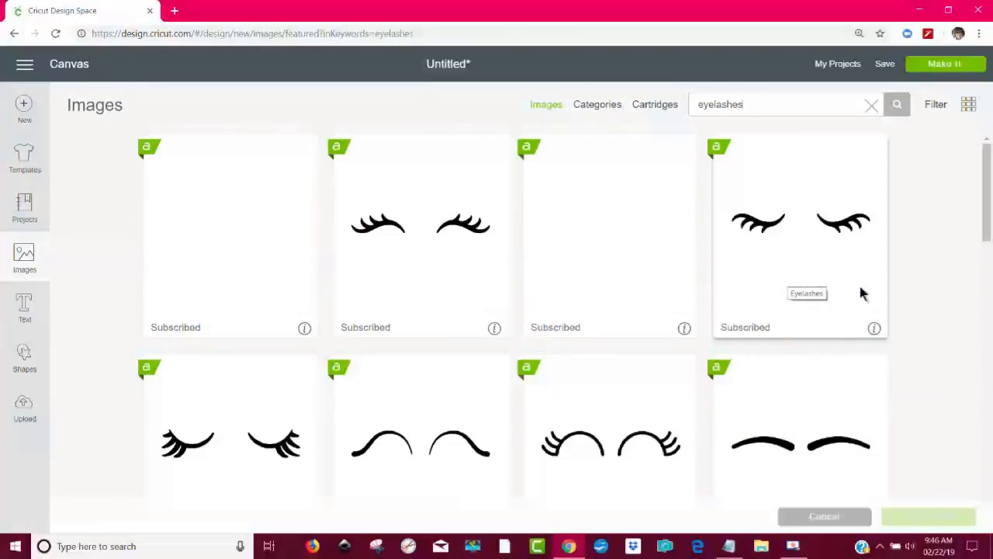
Insert the first image of closed, downward-curving eyelashes onto the canvas.
mouse_move(986, 180)
left_mouse_down()
mouse_move(988, 283)
mouse_move(977, 315)
mouse_move(991, 180)
left_mouse_up()
left_click(254, 225)
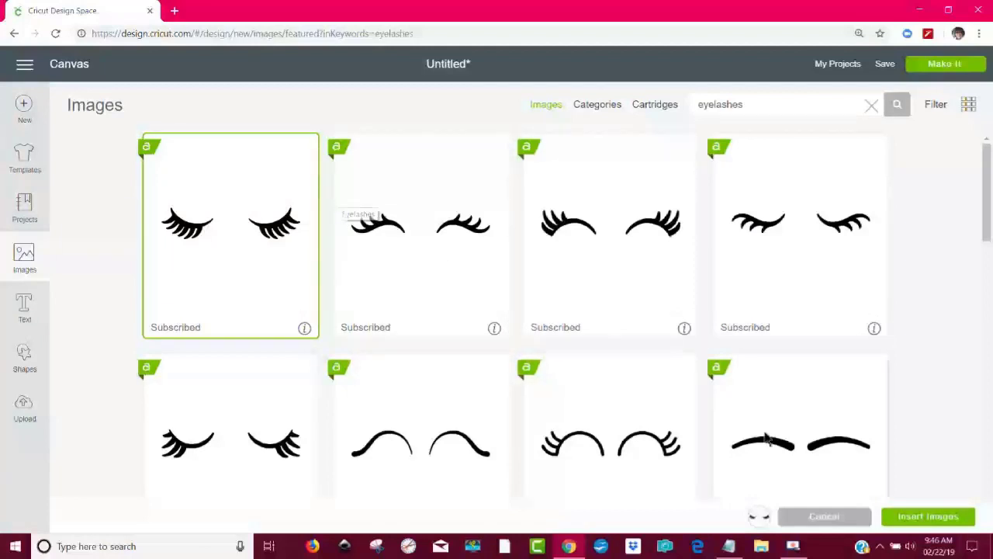
left_click(930, 518)
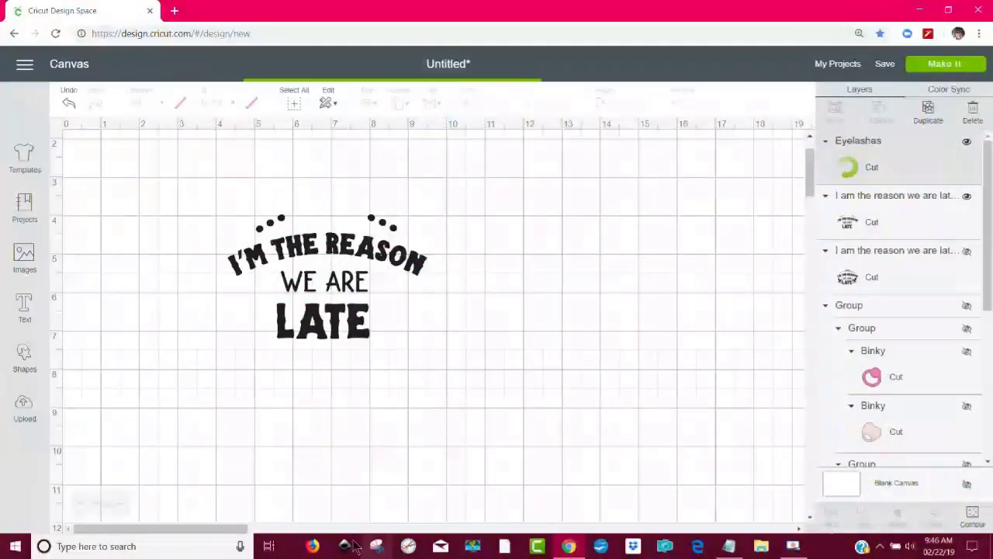
Resize the eyelashes to about 2.9 inches wide and place them beside the phrase at about X 10.26, Y 3.41.
left_click_drag(405, 233, 563, 279)
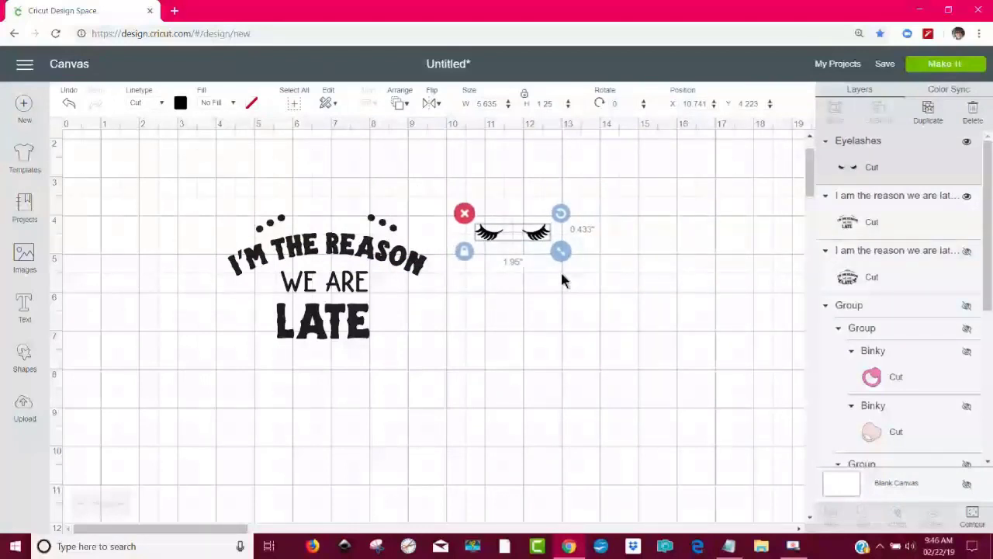
left_click_drag(541, 235, 575, 228)
left_click(533, 240)
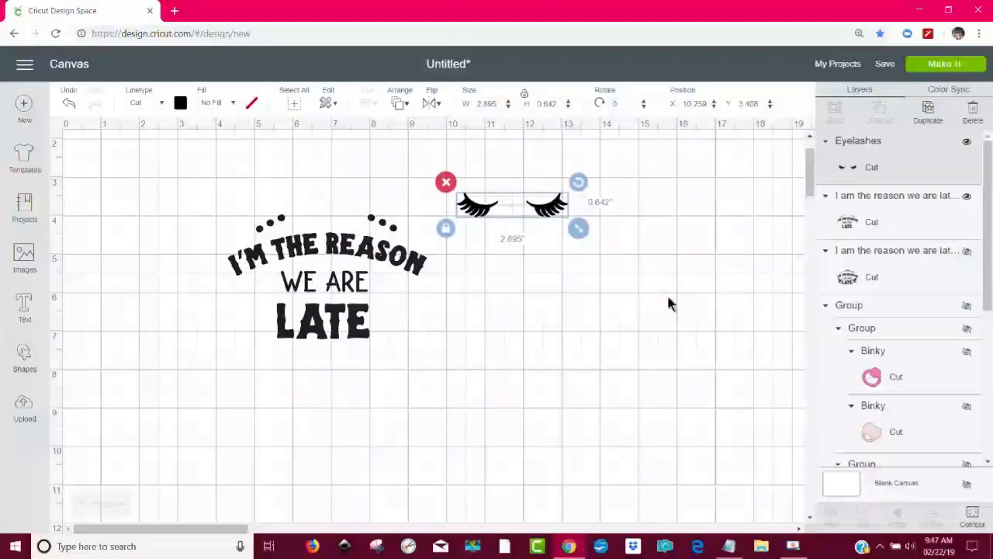
Use Contour on the eyelashes to hide the right lash, and return to the canvas.
left_click(973, 515)
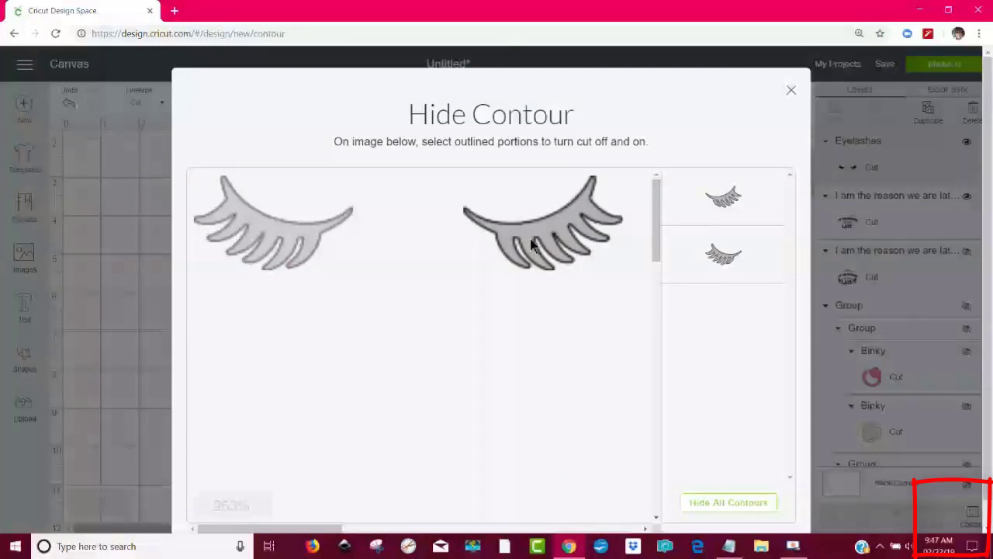
left_click(564, 217)
left_click(791, 89)
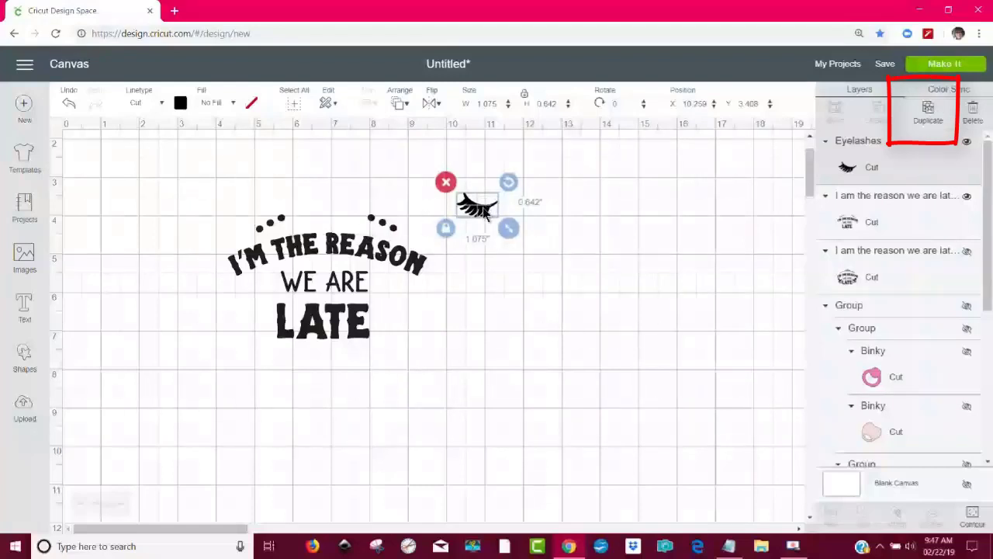
Add a horizontally flipped duplicate of the single lash beside the original, at about X 11.65, Y 3.56.
left_click(929, 116)
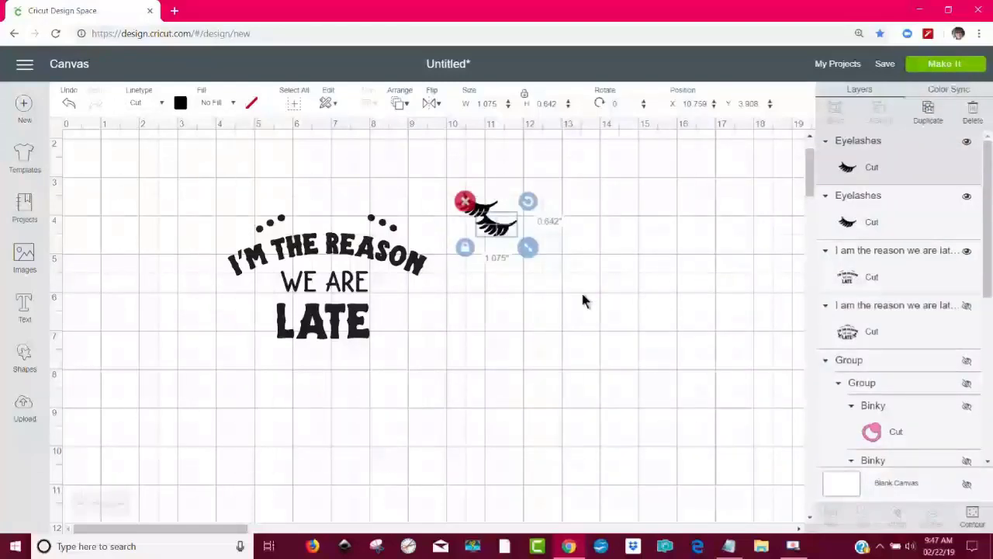
mouse_move(499, 231)
left_mouse_down()
mouse_move(540, 217)
mouse_move(531, 217)
left_mouse_up()
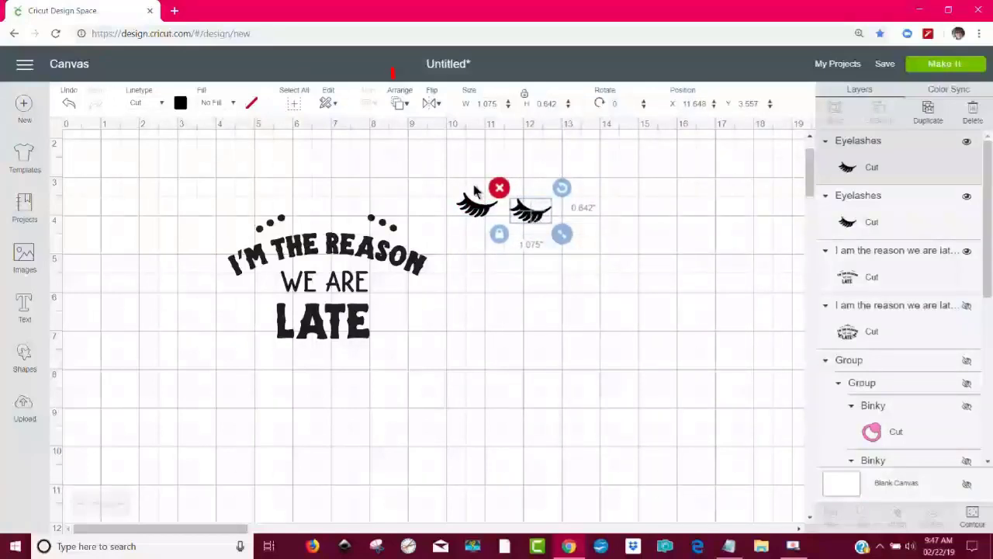
left_click(432, 104)
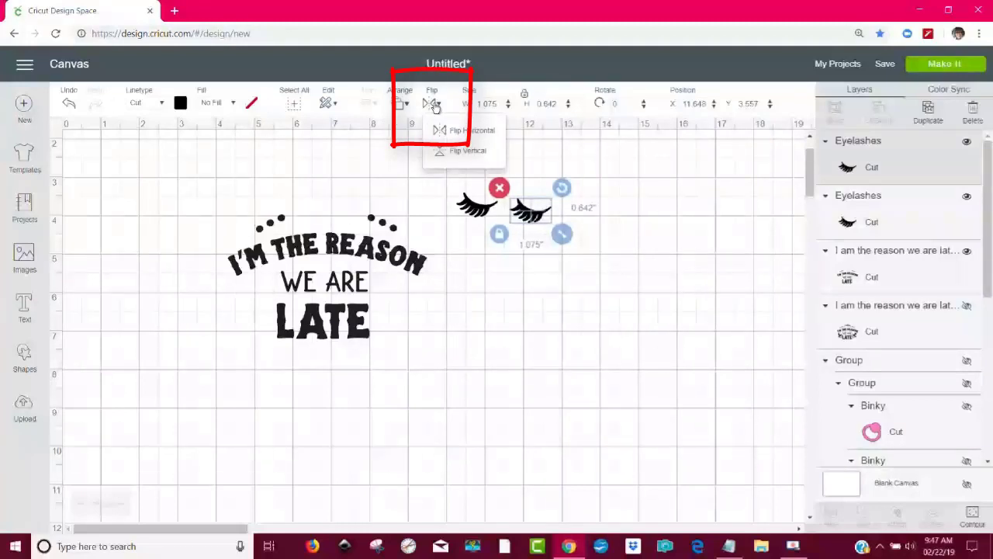
left_click(472, 130)
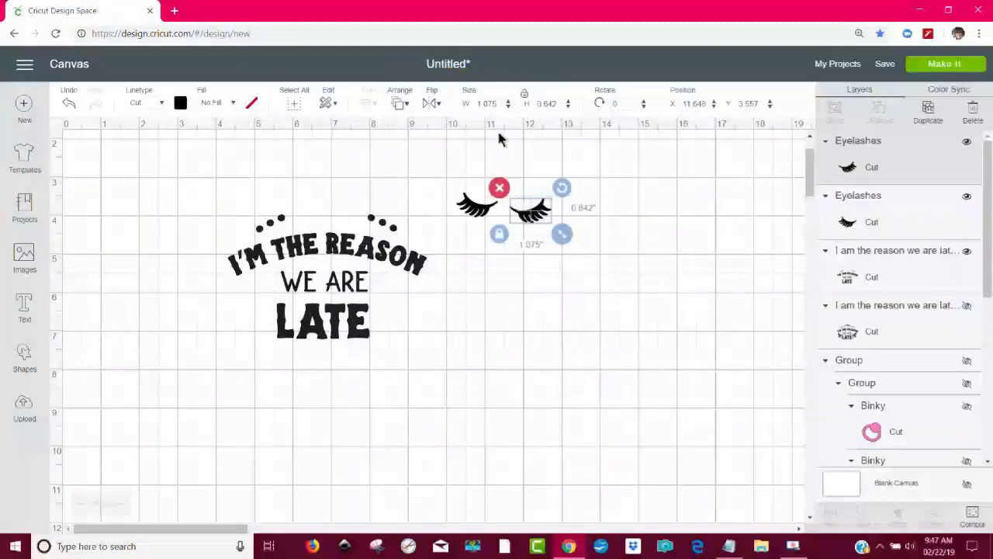
Place the two mirrored lashes side by side between the dots above "I'm the reason".
left_click_drag(475, 210, 308, 219)
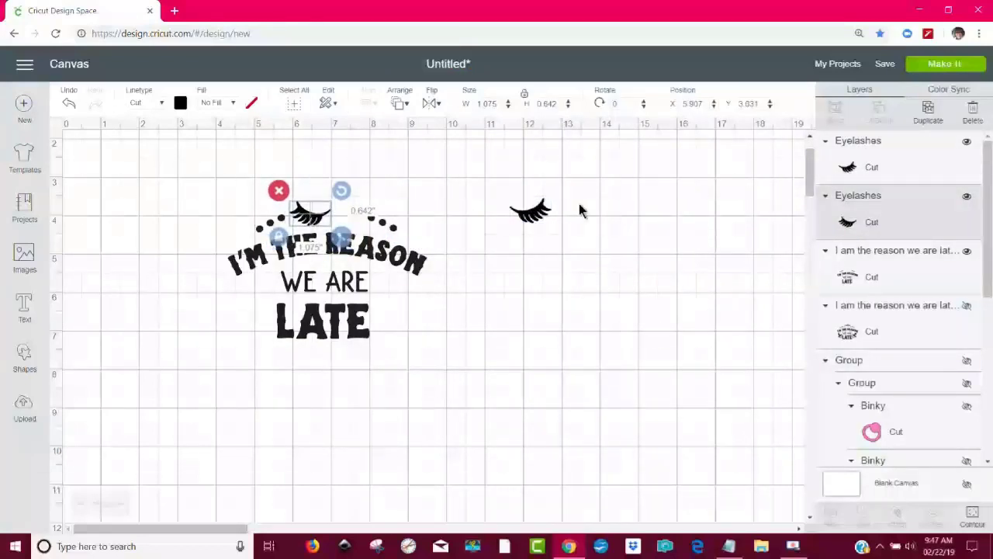
left_click_drag(530, 211, 351, 218)
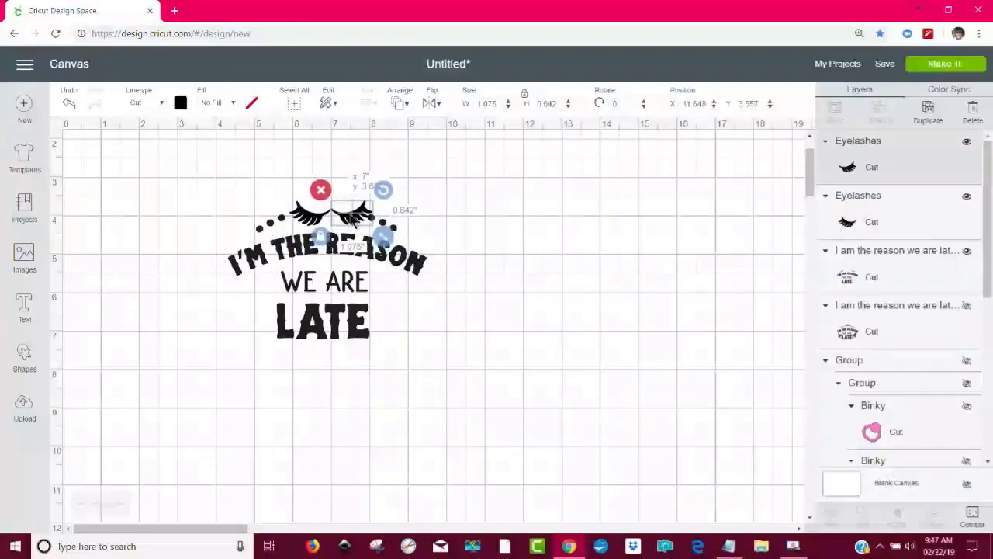
left_click(446, 211)
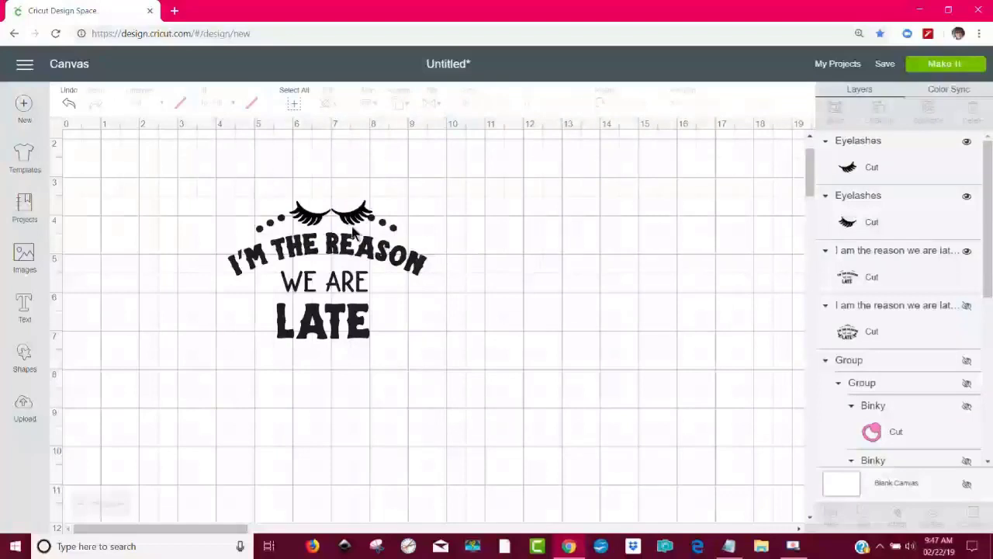
Move both lashes off the phrase to the empty canvas beside it, and undo the last size change.
left_click_drag(360, 222, 580, 213)
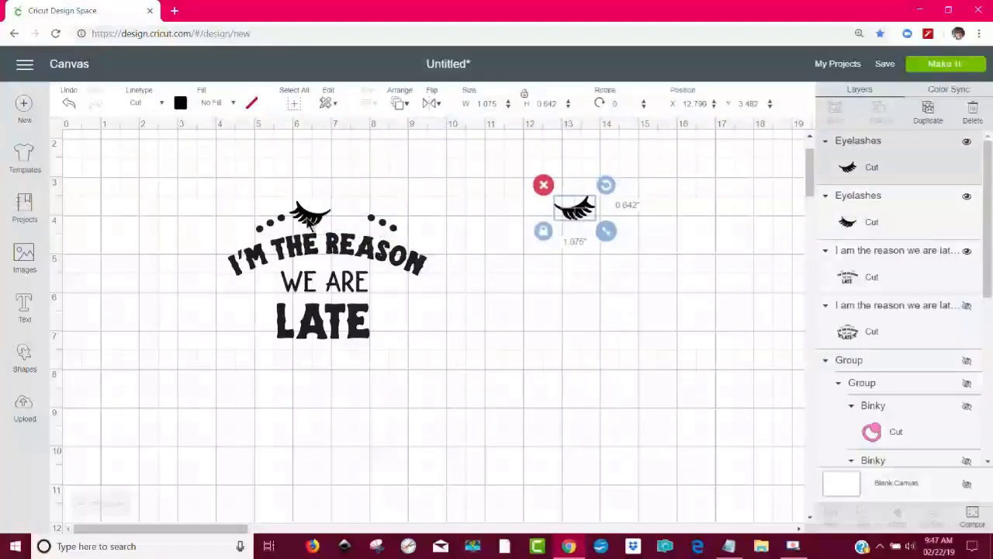
left_click_drag(311, 219, 575, 219)
left_click(606, 254)
left_click(630, 249)
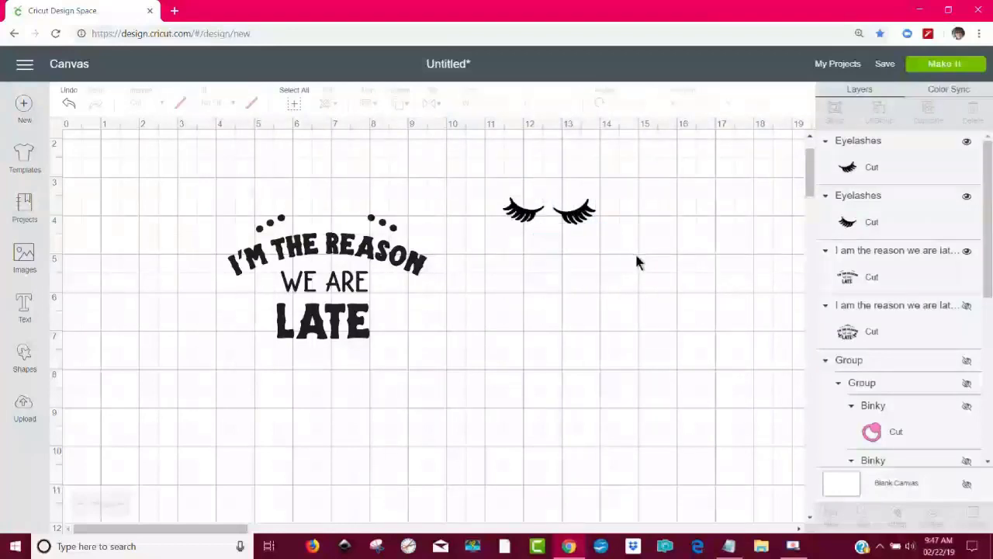
left_click(580, 224)
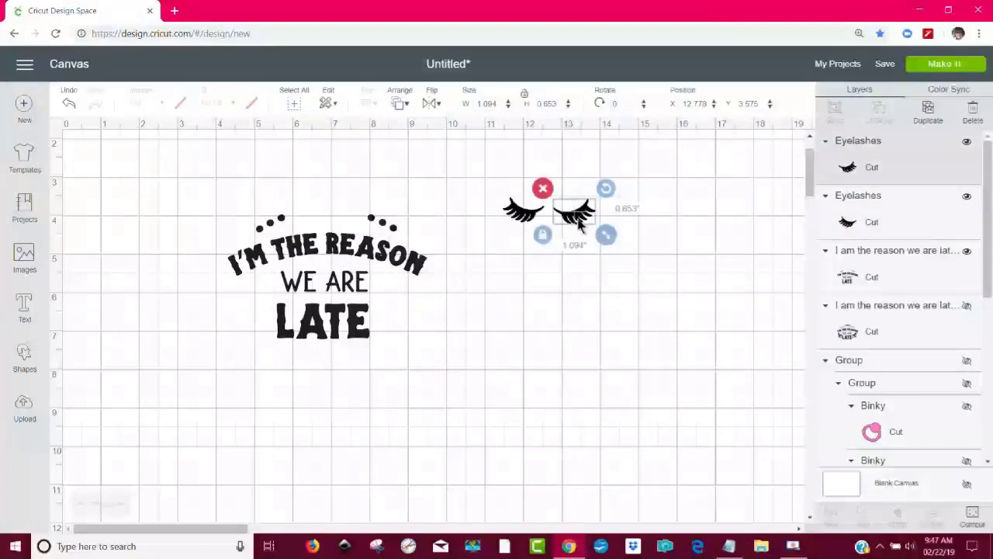
left_click(70, 103)
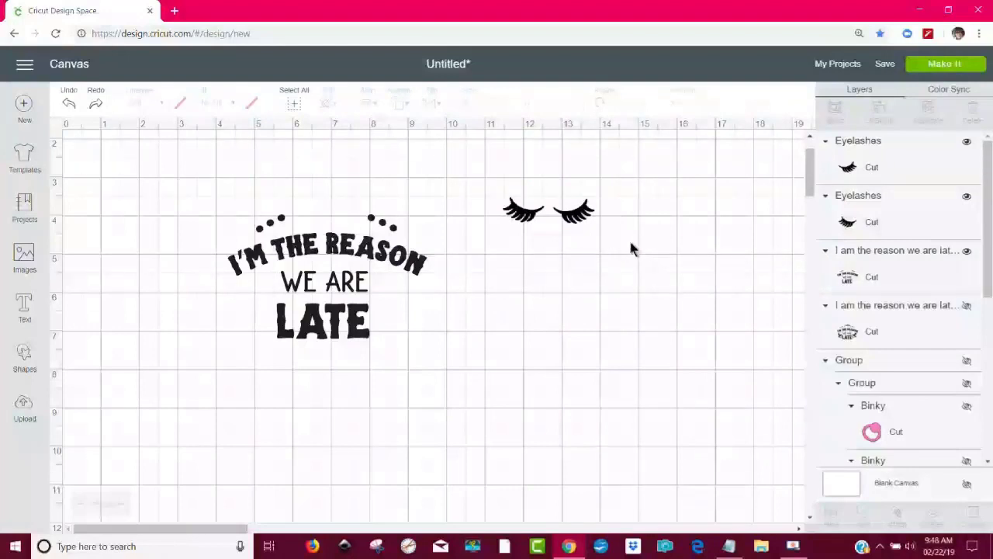
Group the two lashes and fit the pair, scaled down, between the dots above the phrase.
left_click_drag(636, 245, 495, 191)
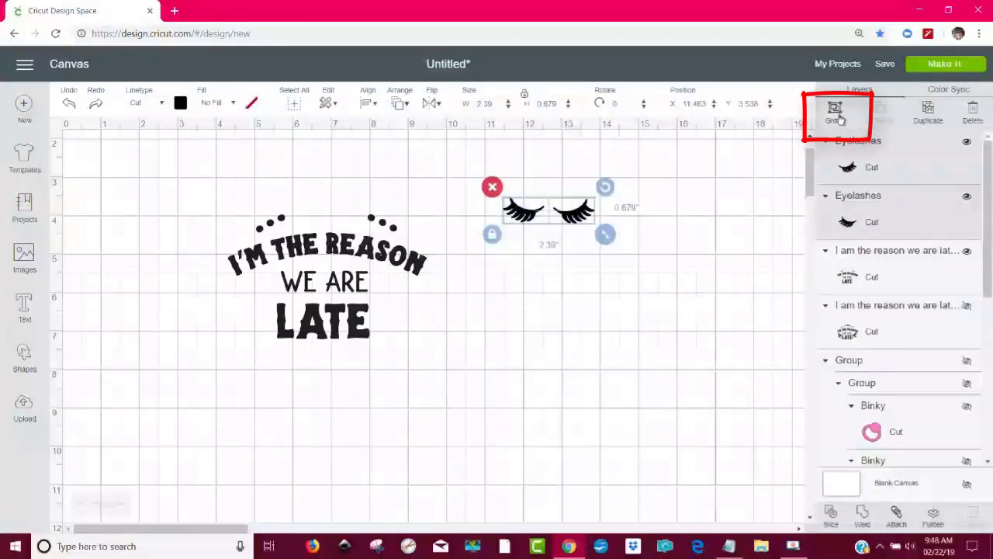
left_click(835, 111)
mouse_move(605, 234)
left_mouse_down()
mouse_move(590, 243)
mouse_move(591, 233)
mouse_move(428, 222)
mouse_move(356, 231)
mouse_move(353, 221)
left_mouse_up()
left_click(525, 216)
left_click(503, 204)
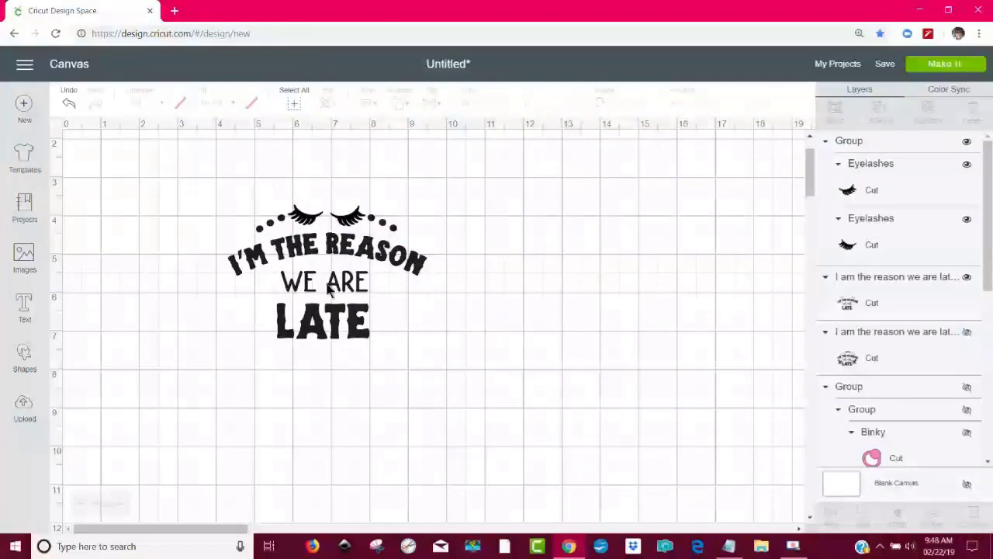
Replace the grouped lashes with the Cute Closed Eye Silhouette image from the "eyelashes" search results.
left_click_drag(349, 223, 499, 196)
left_click(442, 175)
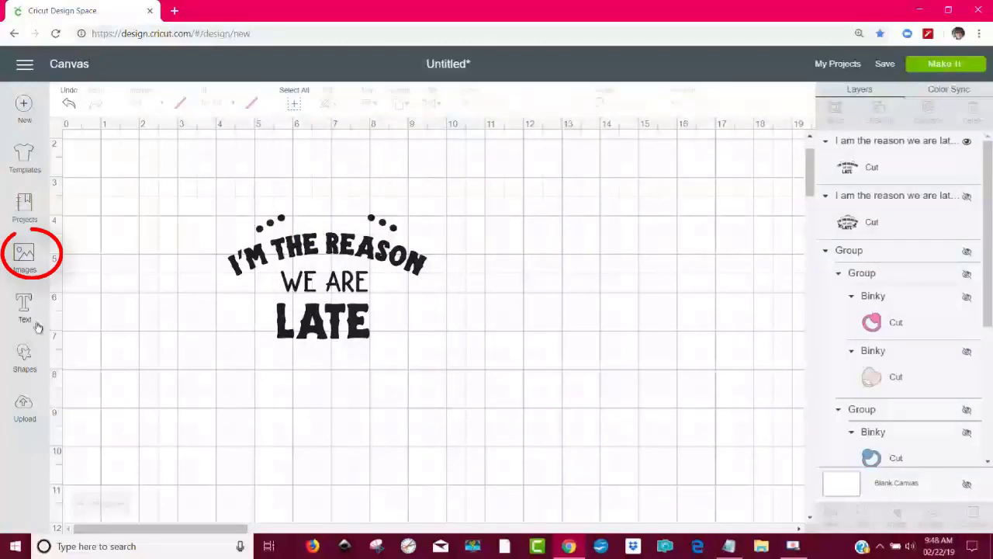
left_click(24, 259)
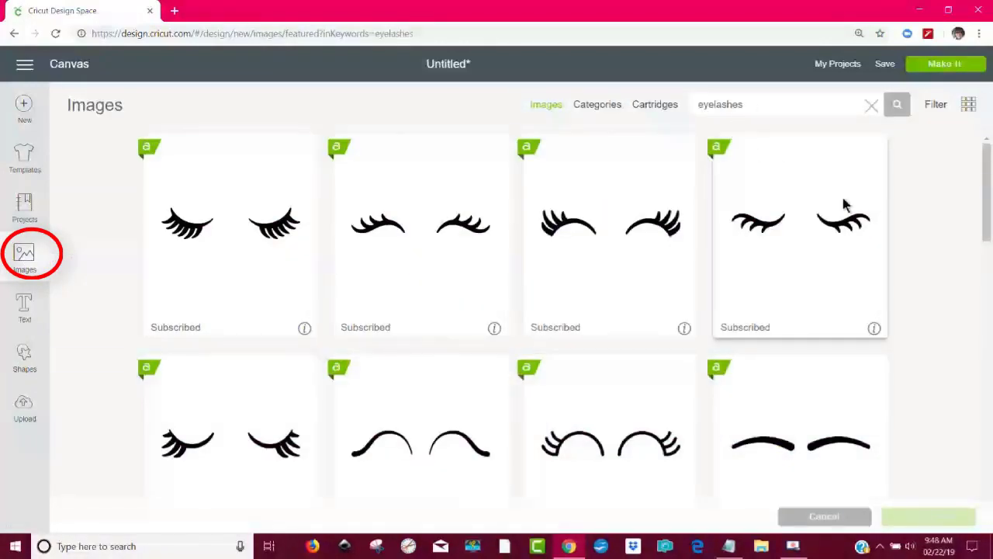
scroll(987, 177, "down", 3)
left_click_drag(986, 244, 986, 335)
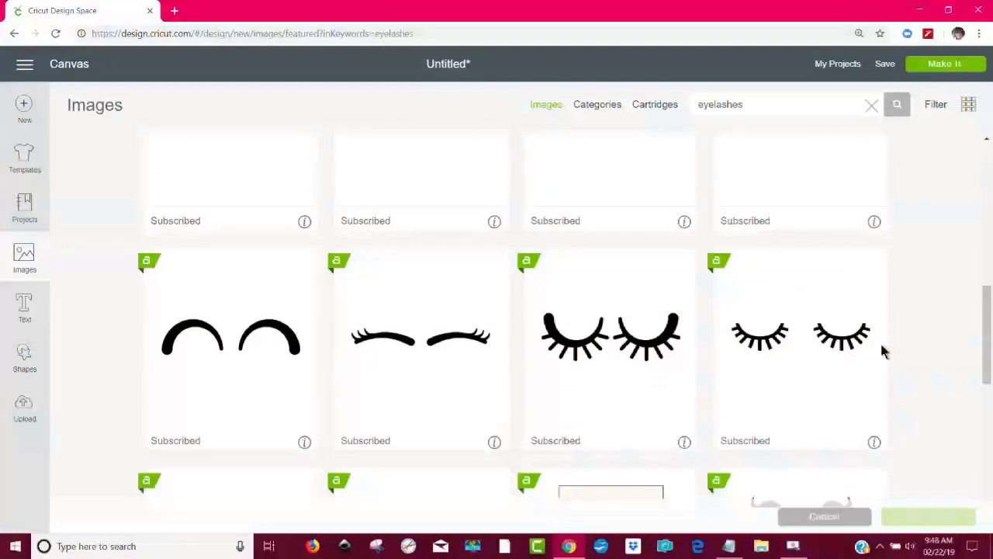
left_click(568, 361)
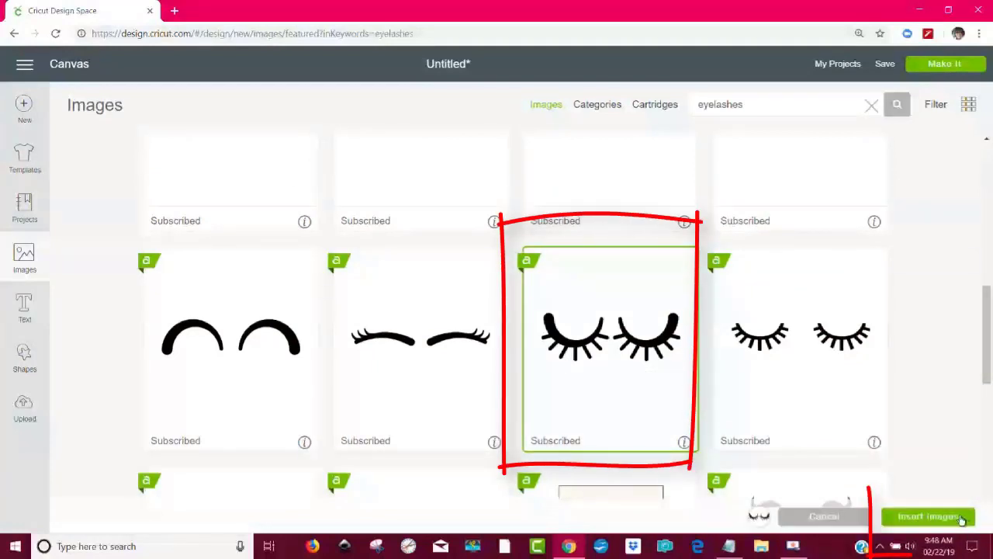
left_click(956, 518)
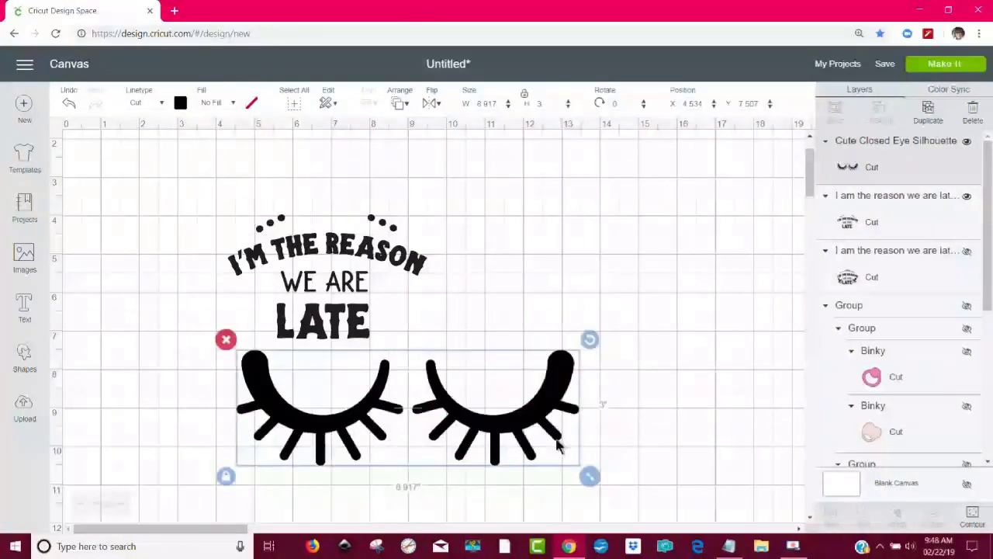
Resize the closed eyes to about 1.6 inches wide and center them between the dots above the phrase.
left_click_drag(591, 478, 314, 419)
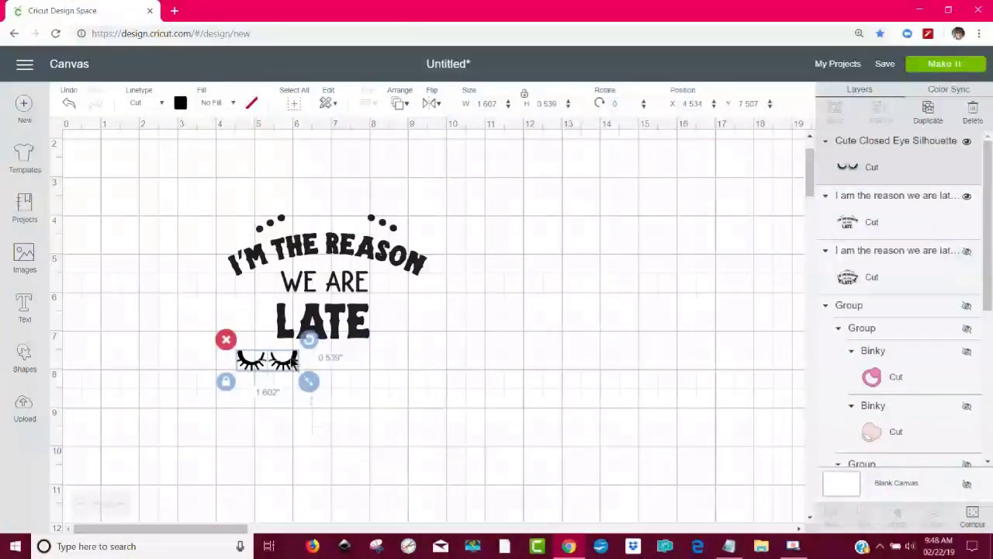
left_click_drag(282, 371, 339, 220)
left_click(489, 246)
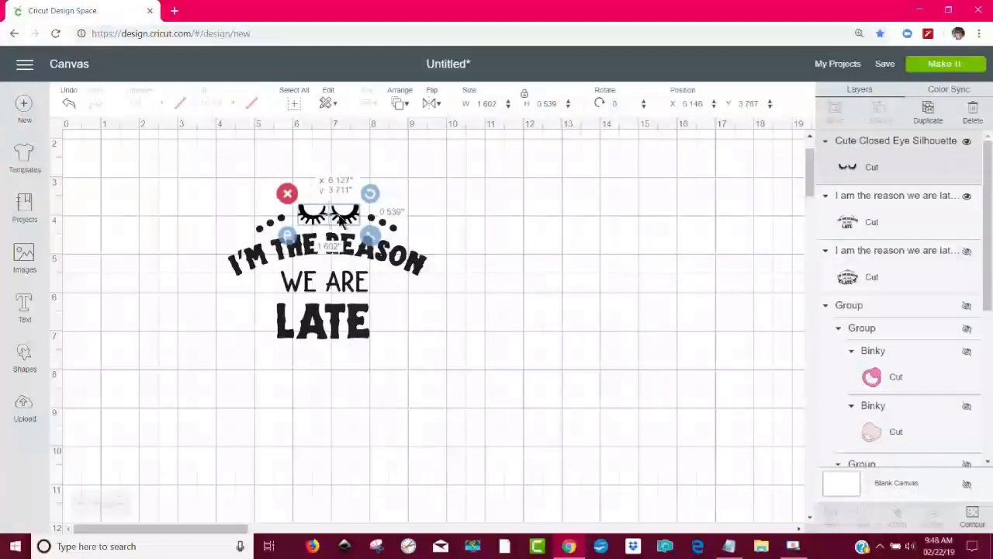
left_click(490, 233)
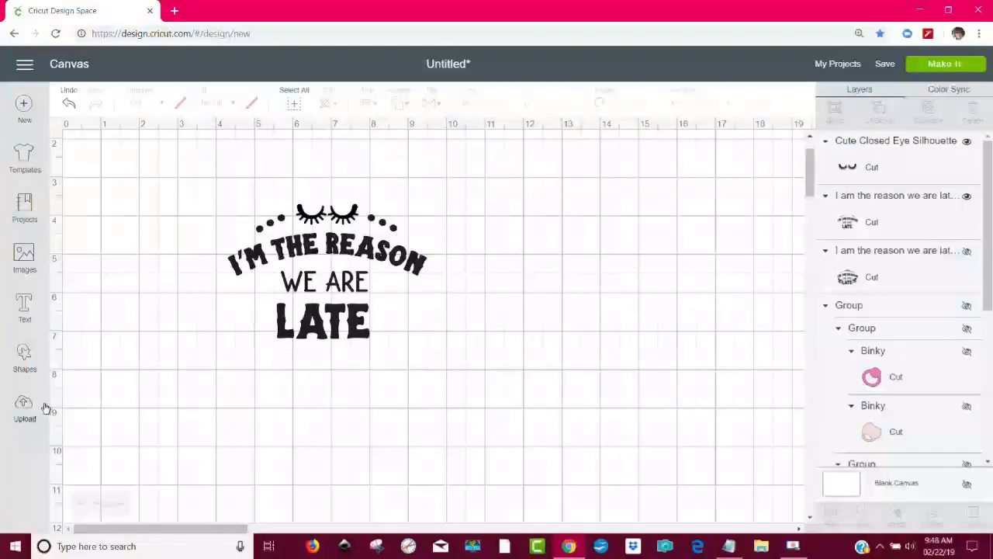
Search the image library for "mascara" in place of the eyelashes search and look through the designs.
left_click(24, 259)
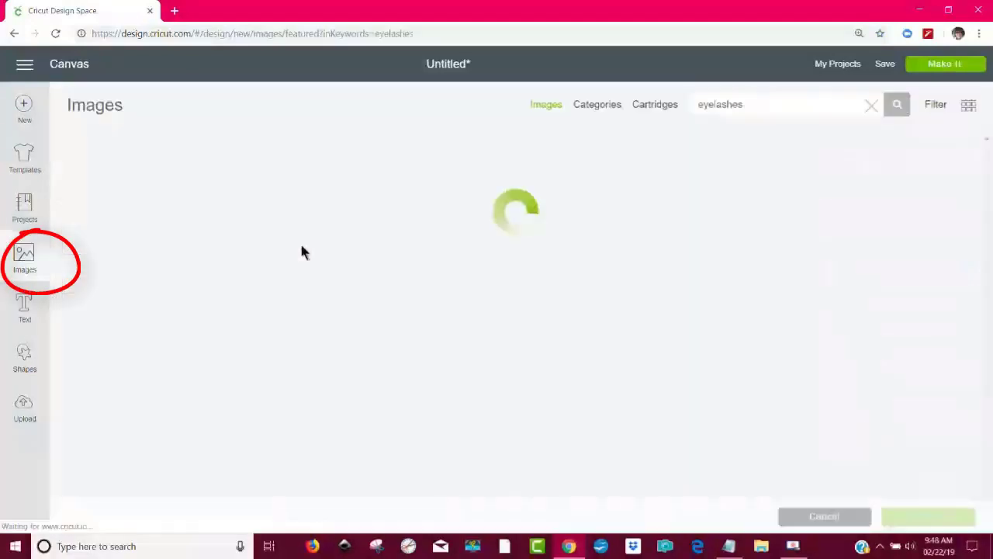
double_click(752, 103)
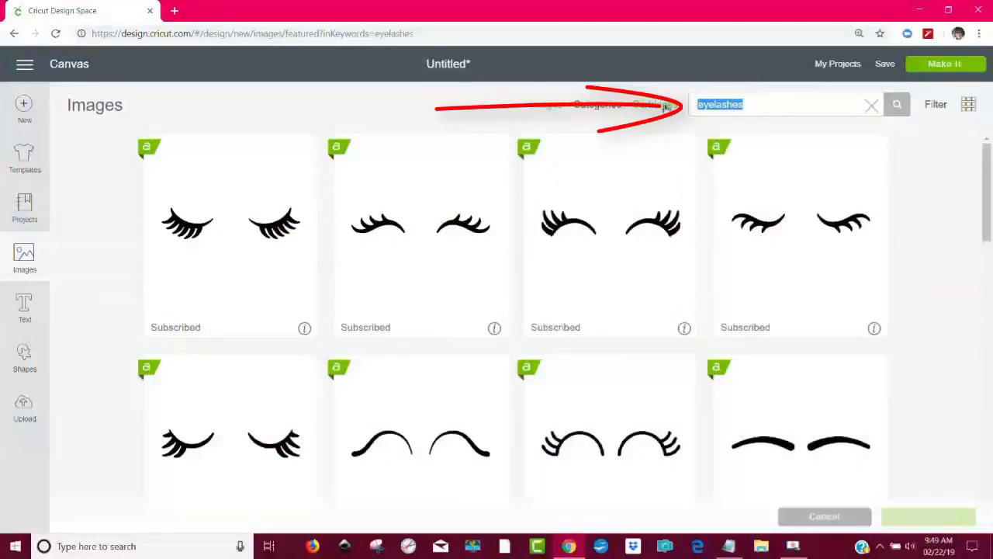
type("mascars")
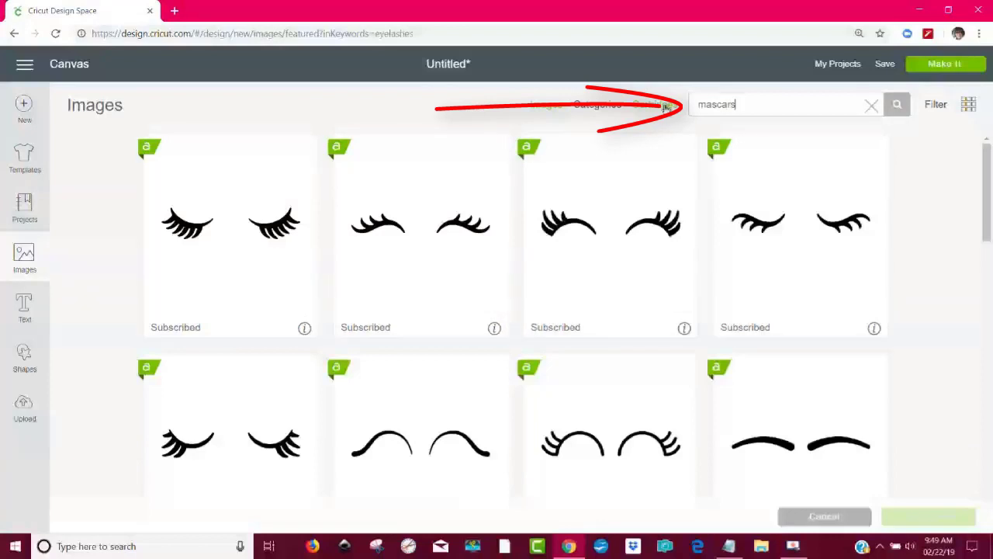
key("BackSpace")
type("a")
key("Return")
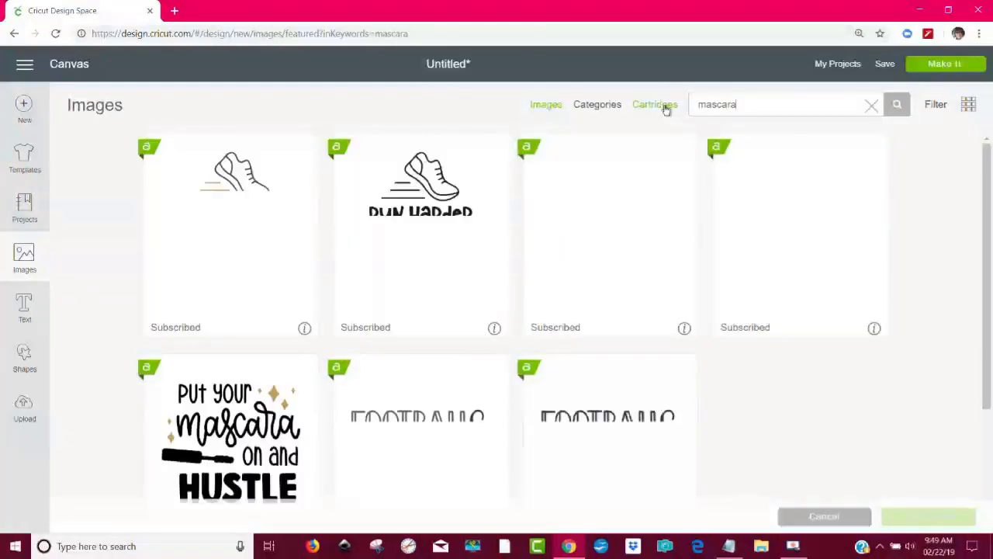
left_click_drag(988, 165, 987, 140)
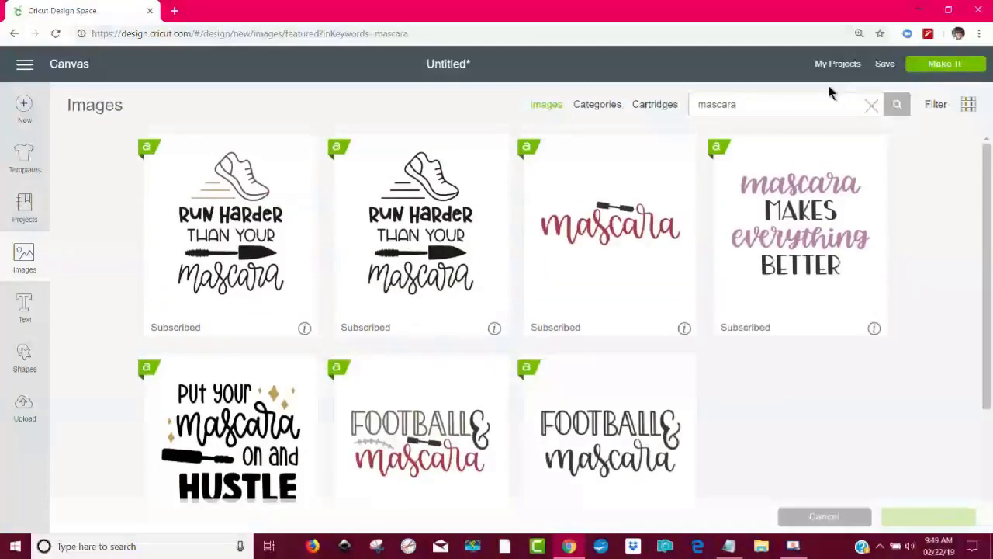
Search the image library for "makeup" and insert the "Home is Where You Keep Your Makeup" design.
left_click_drag(760, 106, 583, 103)
type("makeup")
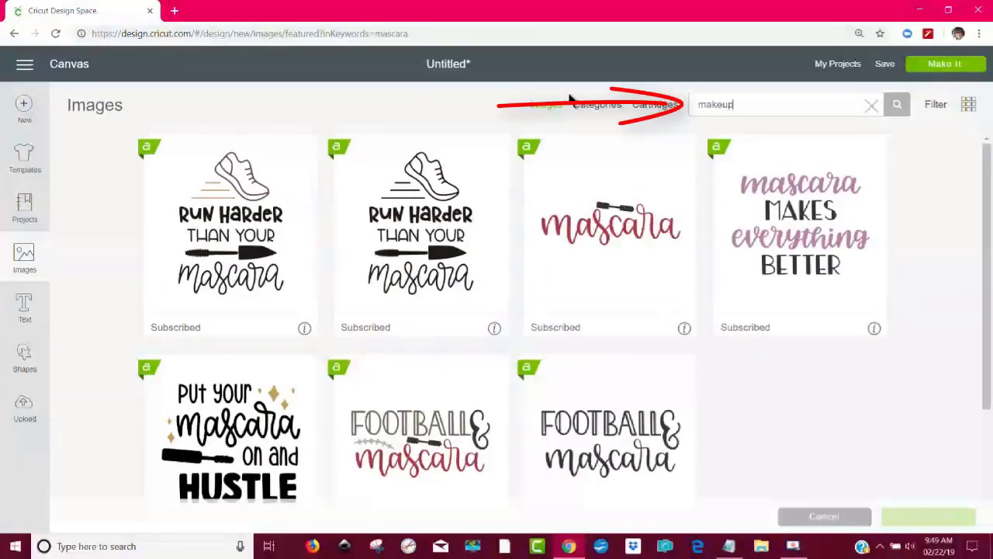
key("Return")
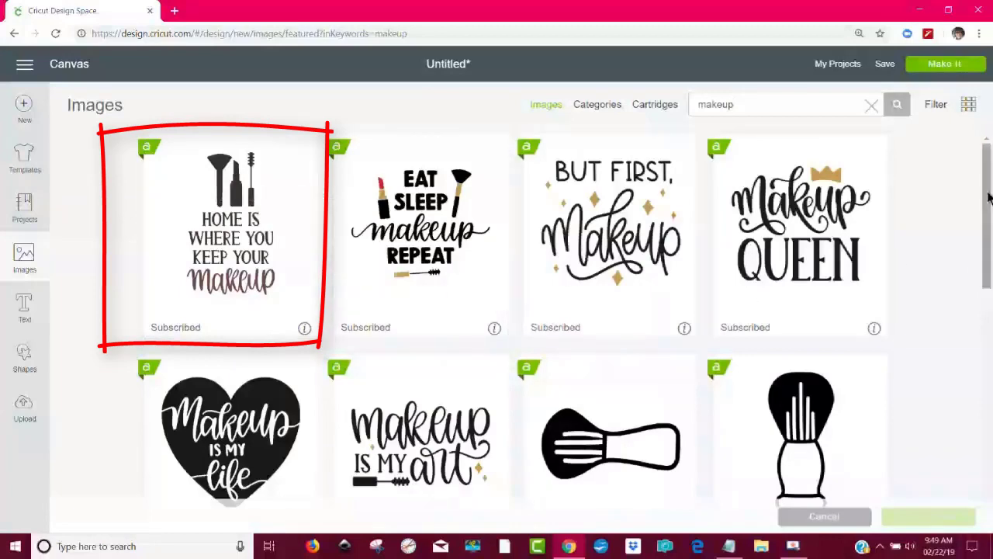
mouse_move(988, 180)
left_mouse_down()
mouse_move(971, 383)
mouse_move(991, 177)
left_mouse_up()
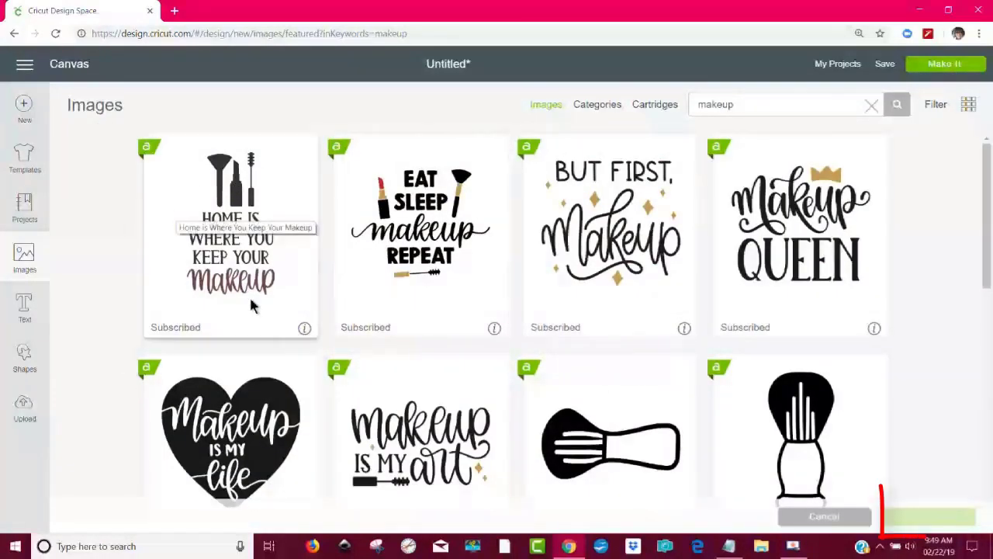
left_click(255, 273)
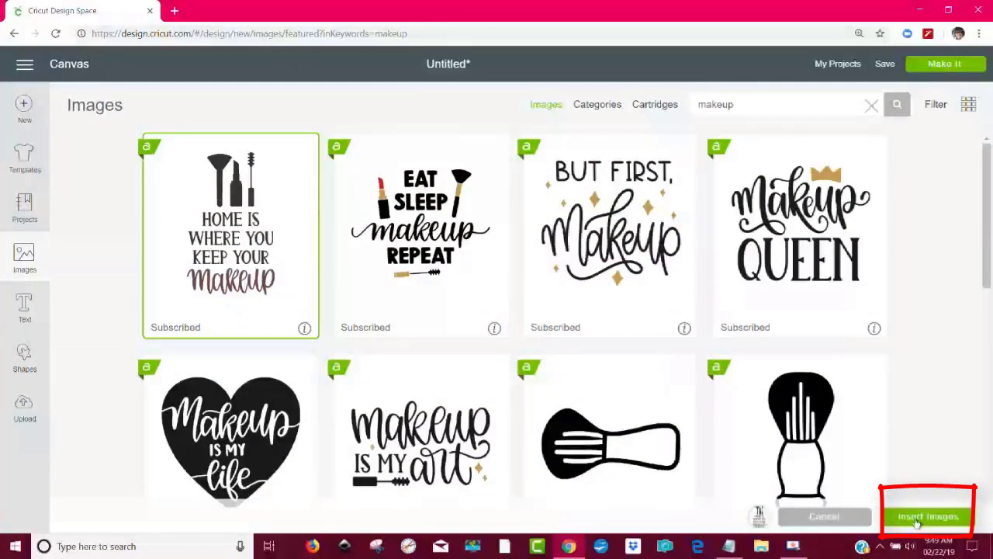
left_click(969, 521)
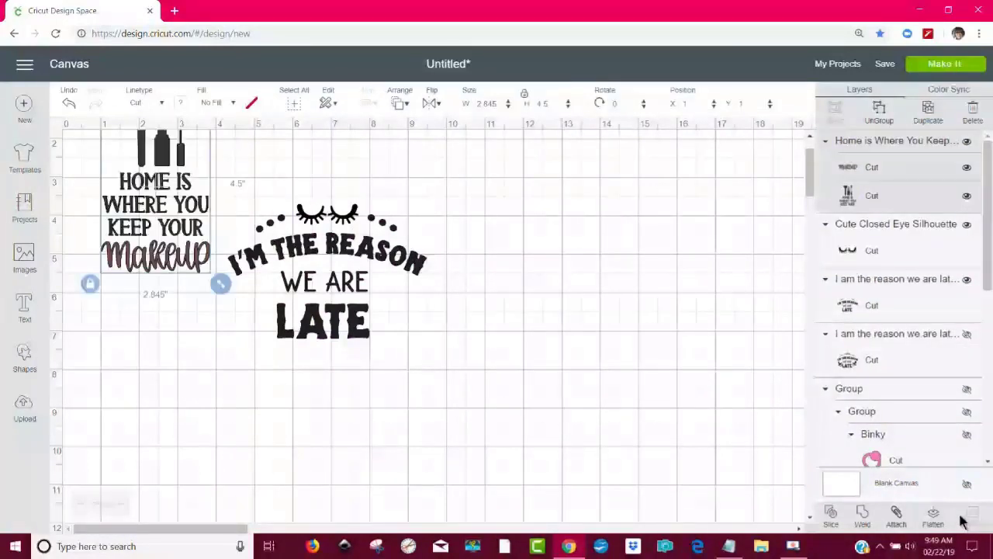
Move the makeup design beside the phrase and ungroup it, pulling its black layer to about X 12.97, Y 3.43.
left_click_drag(161, 239, 605, 352)
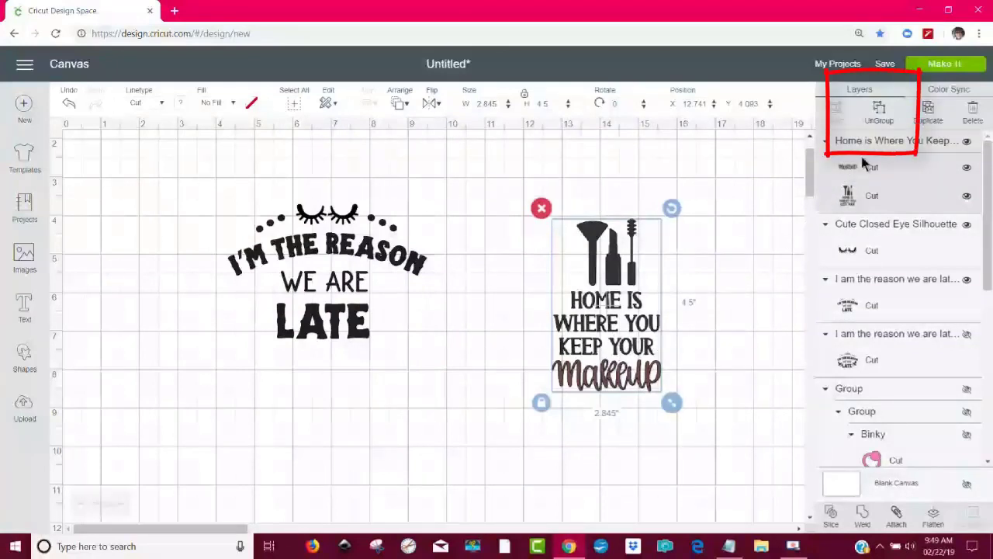
left_click(885, 121)
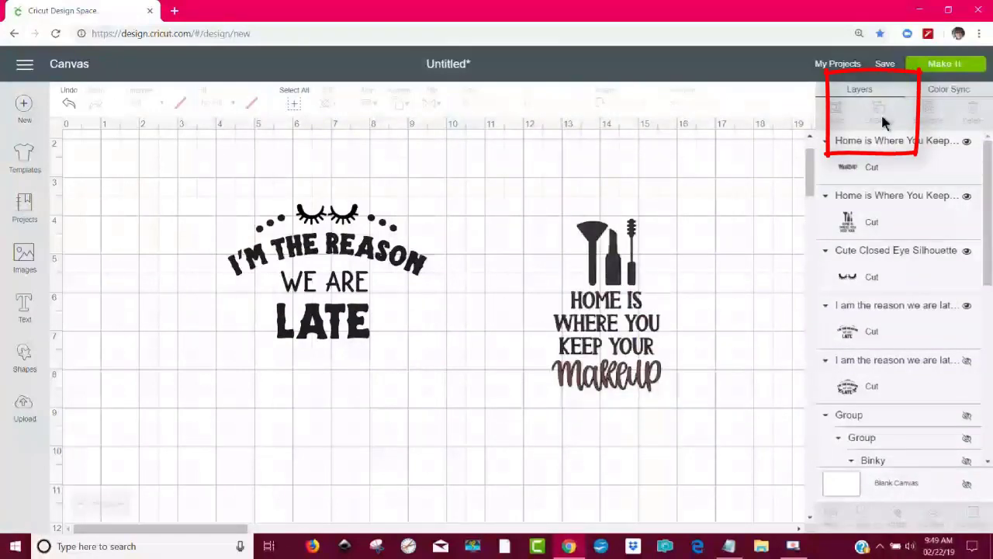
mouse_move(644, 272)
left_mouse_down()
mouse_move(573, 249)
mouse_move(651, 254)
left_mouse_up()
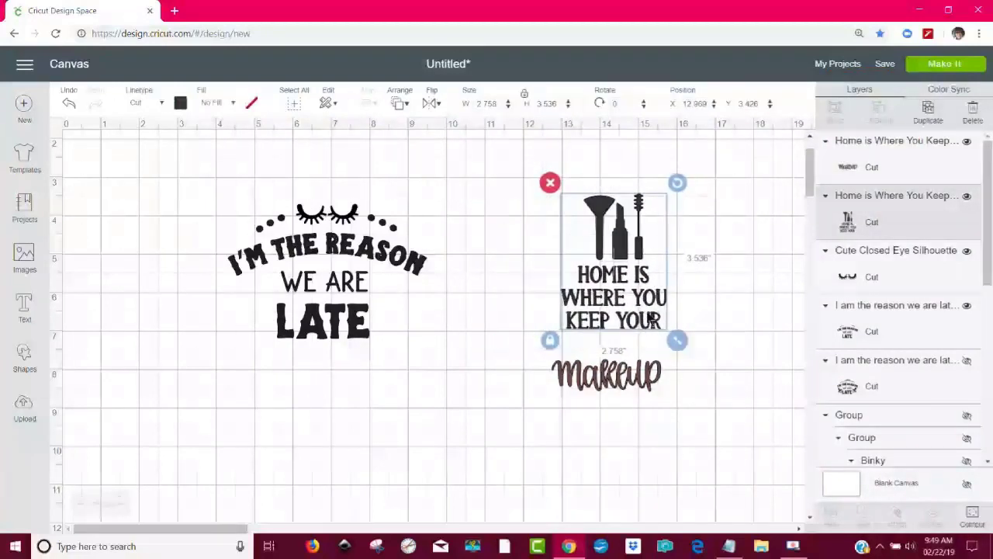
Delete the "Makeup" word layer and hide the contours of the remaining design except the brush, lipstick and mascara.
left_click(597, 386)
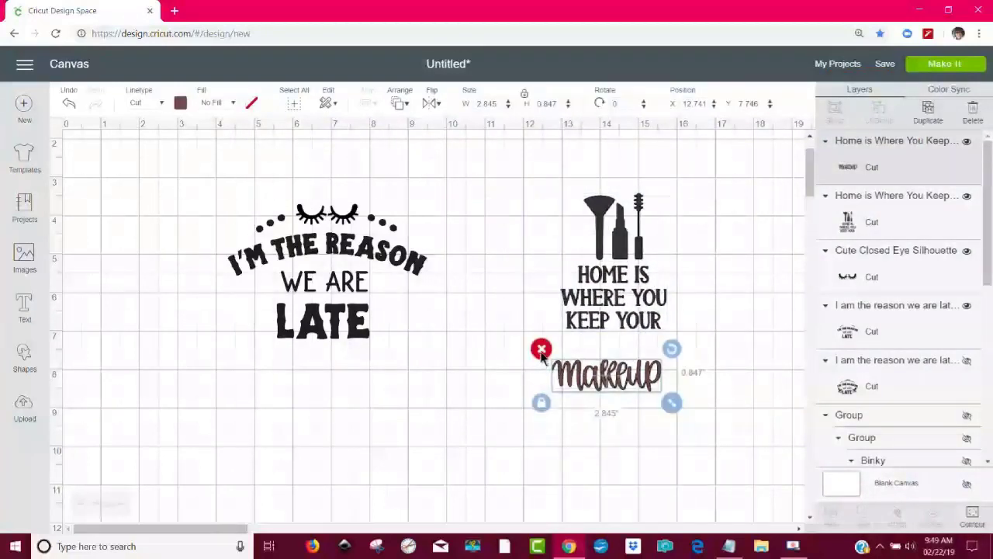
left_click(540, 349)
left_click(649, 295)
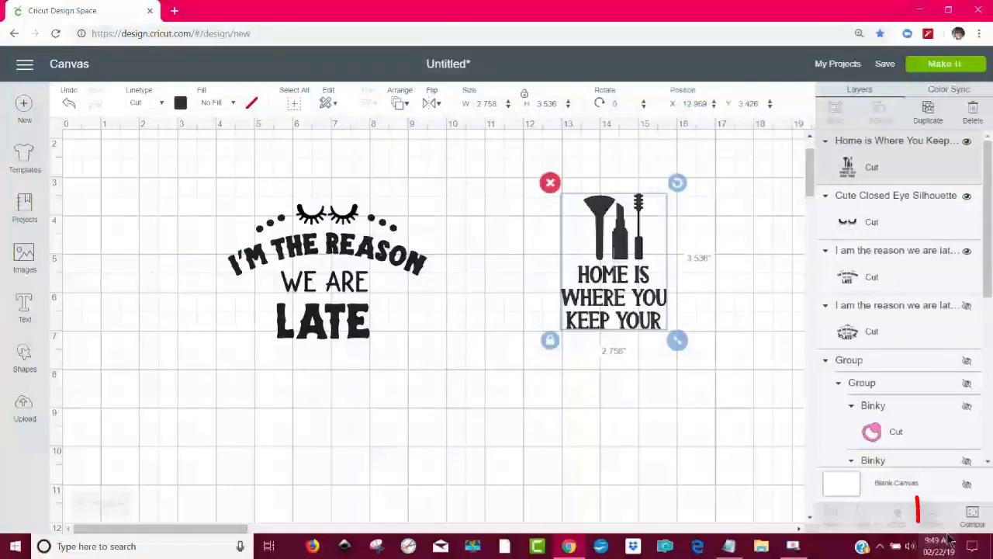
left_click(975, 516)
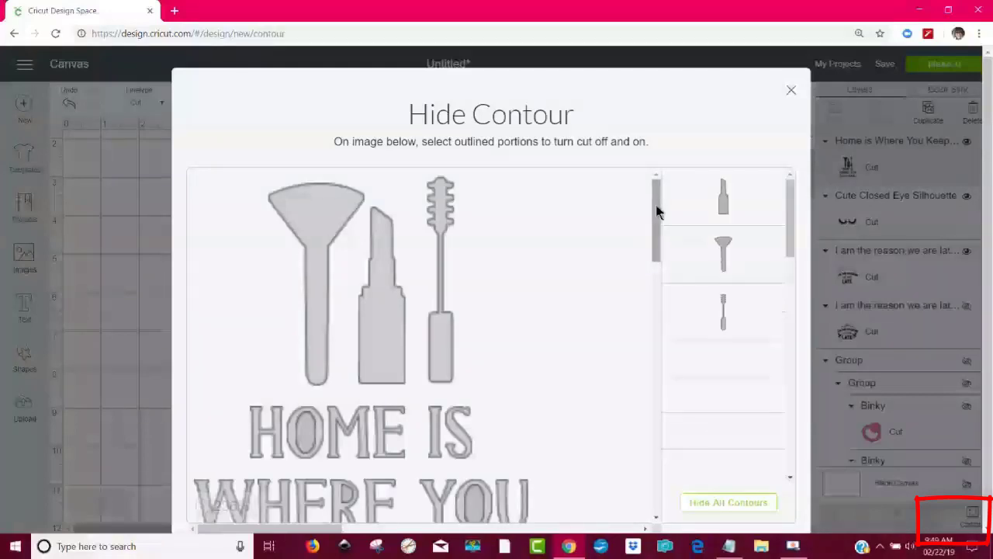
left_click_drag(656, 205, 662, 227)
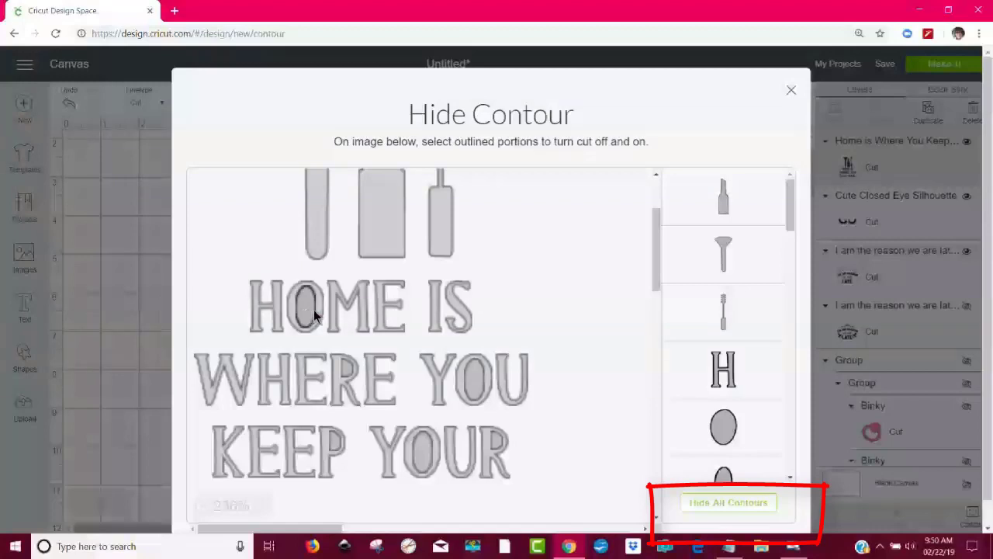
left_click(711, 503)
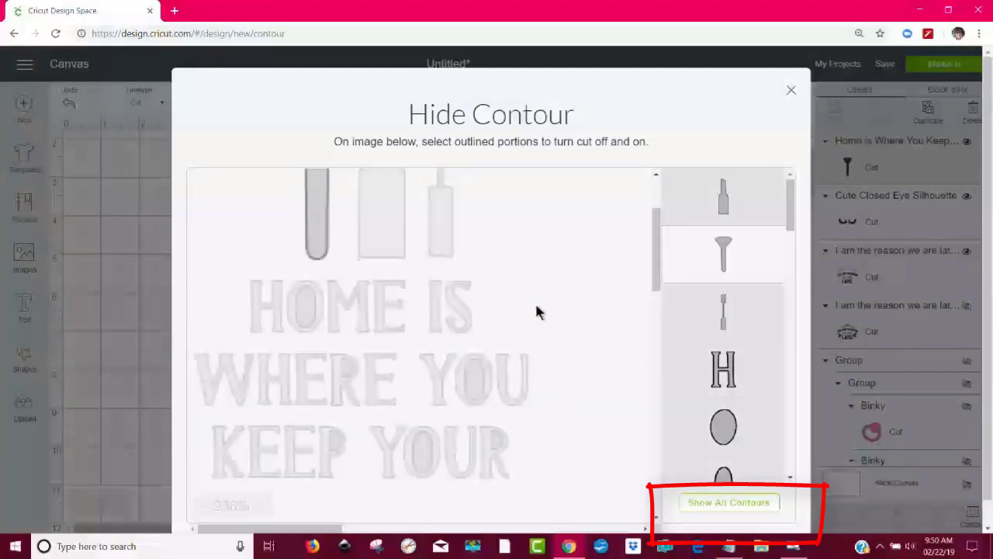
scroll(536, 311, "up", 2)
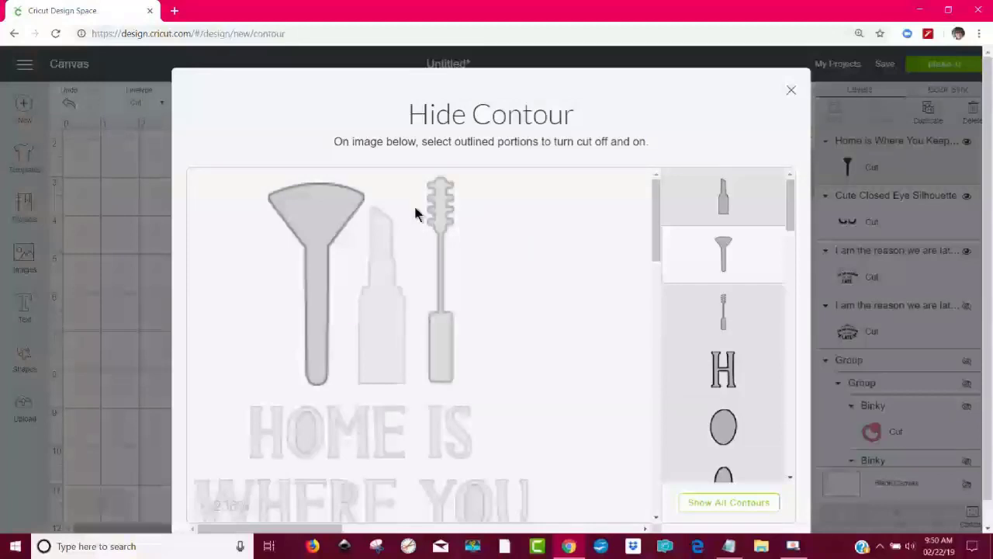
left_click(380, 321)
left_click(440, 359)
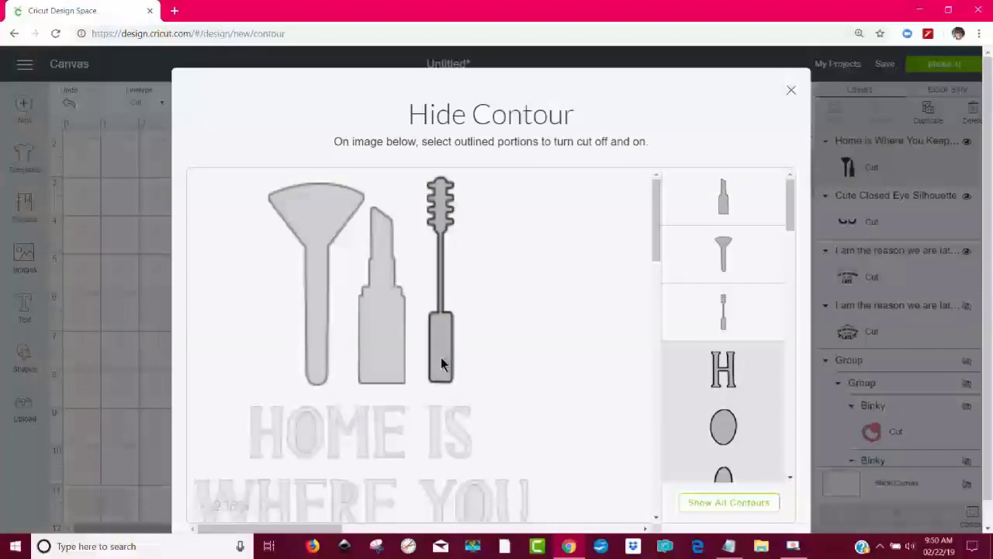
left_click(95, 322)
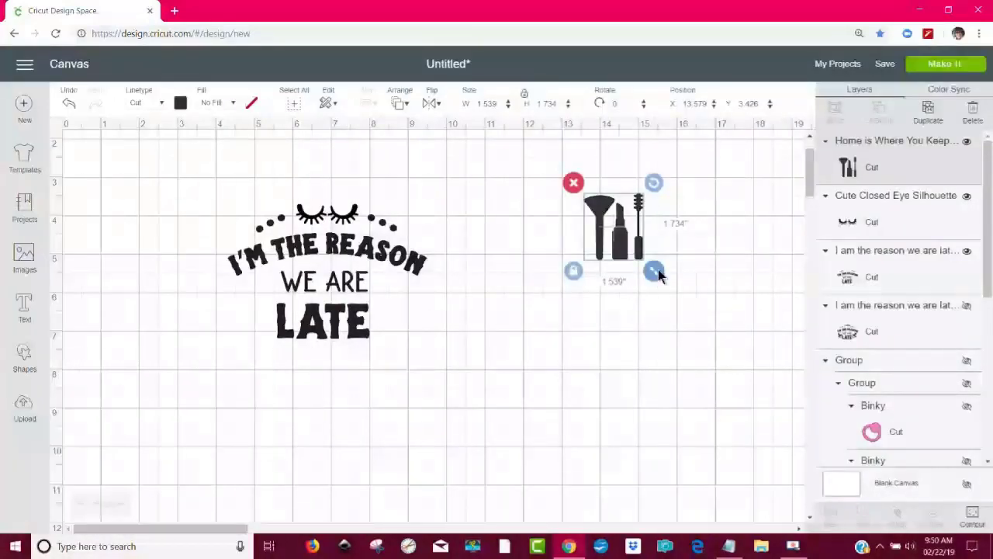
Scale the makeup tools to about 1.29 inches wide and place them directly right of the word "LATE".
mouse_move(658, 275)
left_mouse_down()
mouse_move(629, 241)
mouse_move(436, 301)
mouse_move(401, 325)
left_mouse_up()
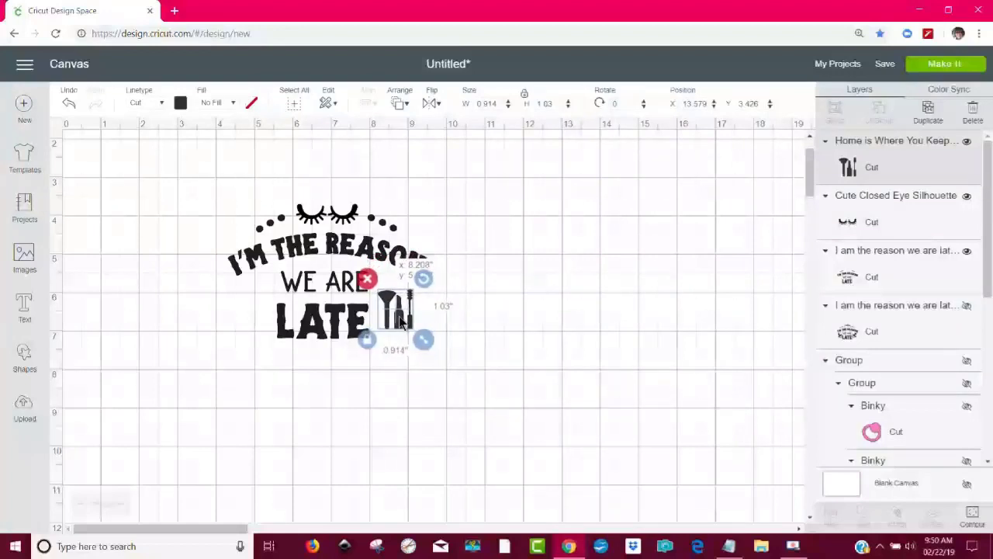
left_click(479, 321)
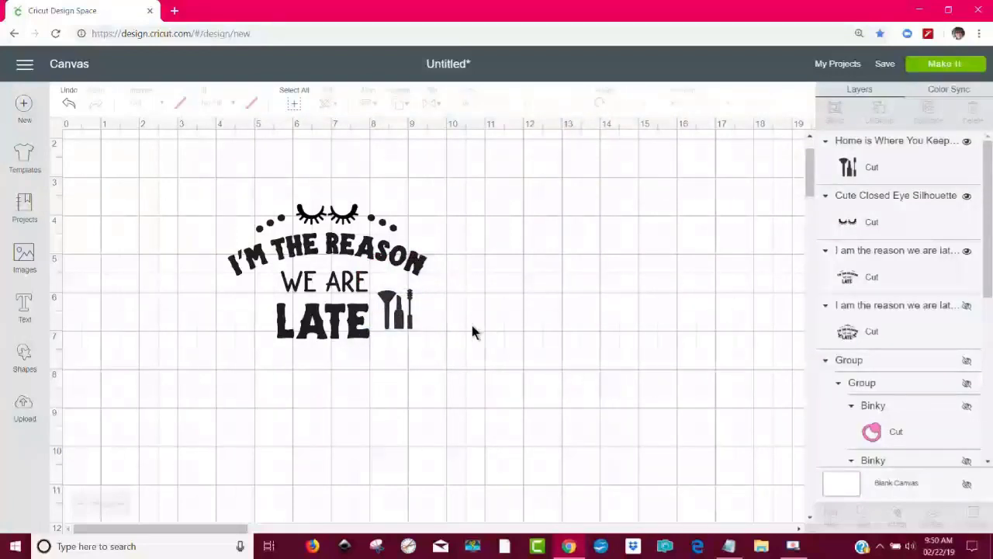
left_click(404, 324)
mouse_move(417, 334)
left_mouse_down()
mouse_move(432, 350)
mouse_move(412, 325)
left_mouse_up()
left_click(488, 334)
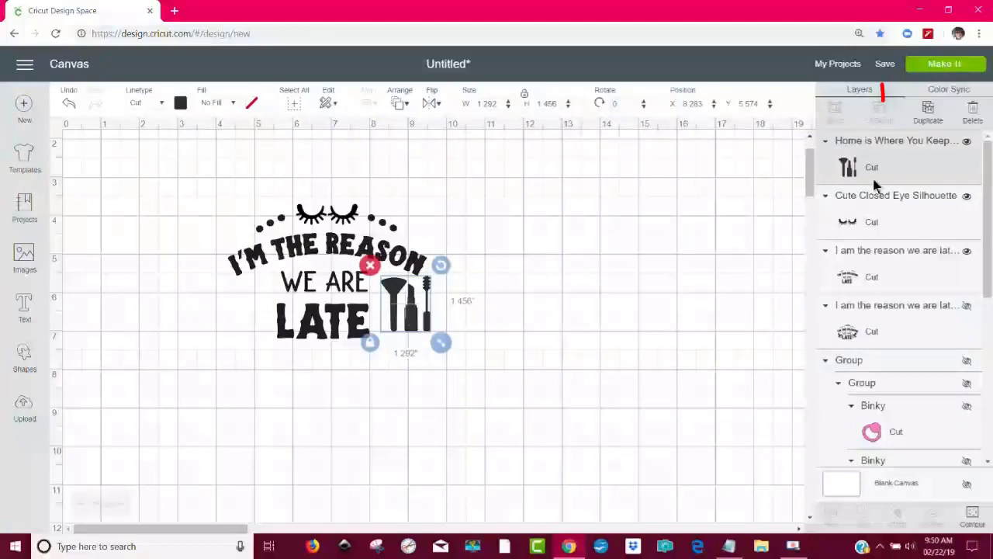
Duplicate the makeup tools, flip the copy horizontally and place it directly left of the word "LATE".
left_click(928, 115)
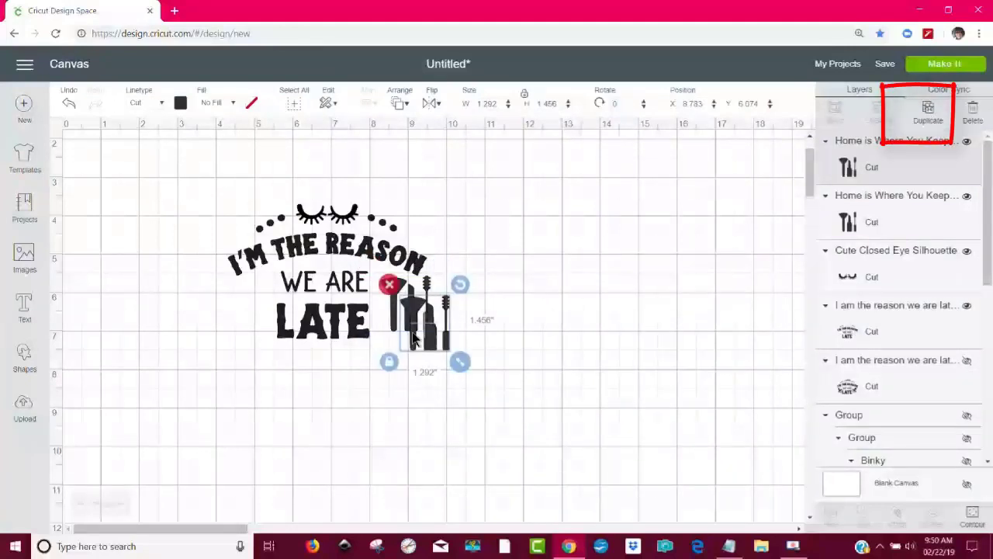
left_click_drag(423, 341, 221, 337)
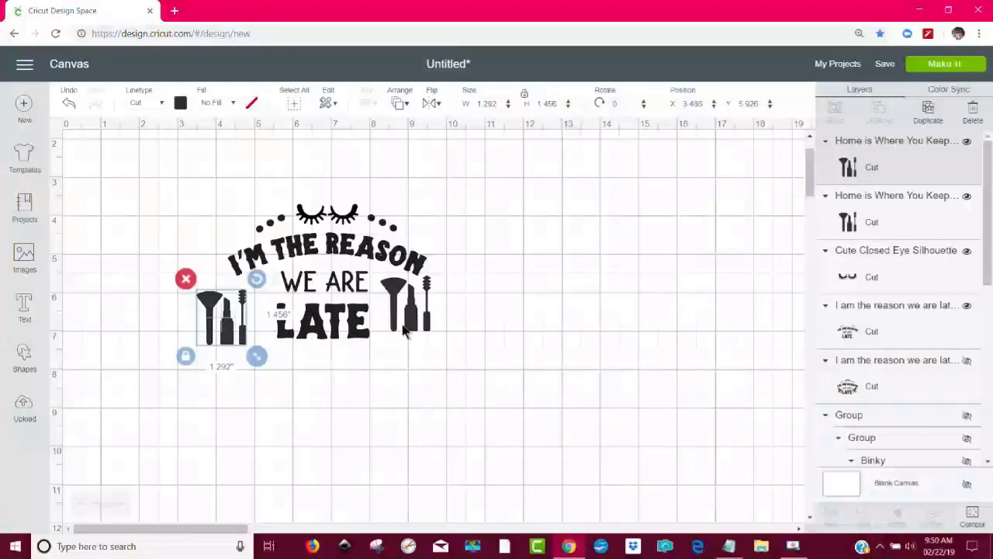
left_click(432, 104)
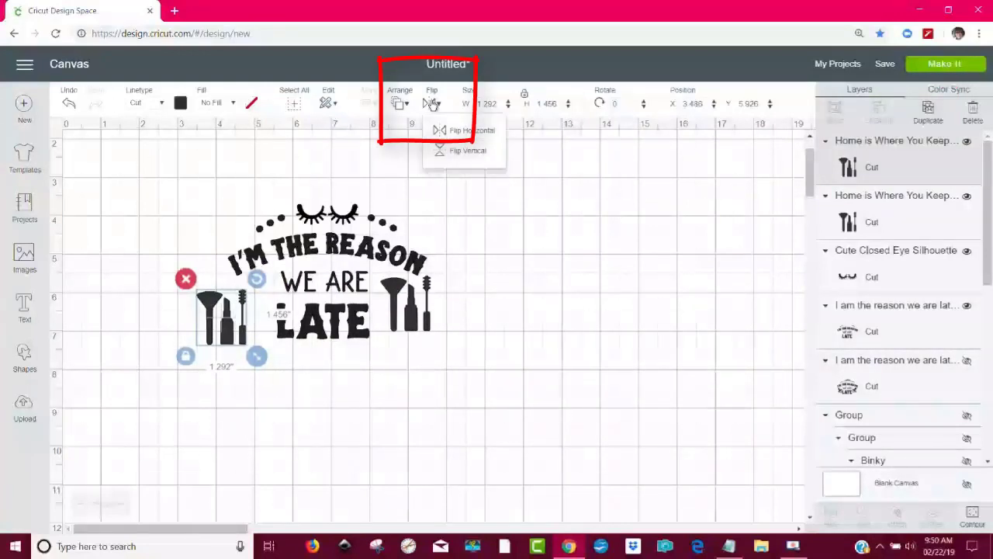
left_click(448, 131)
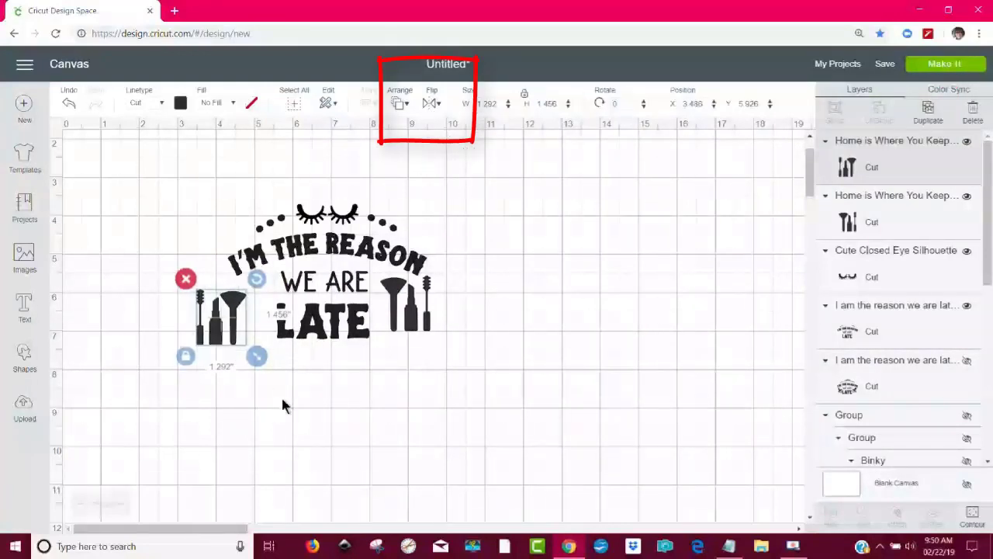
left_click_drag(231, 332, 262, 326)
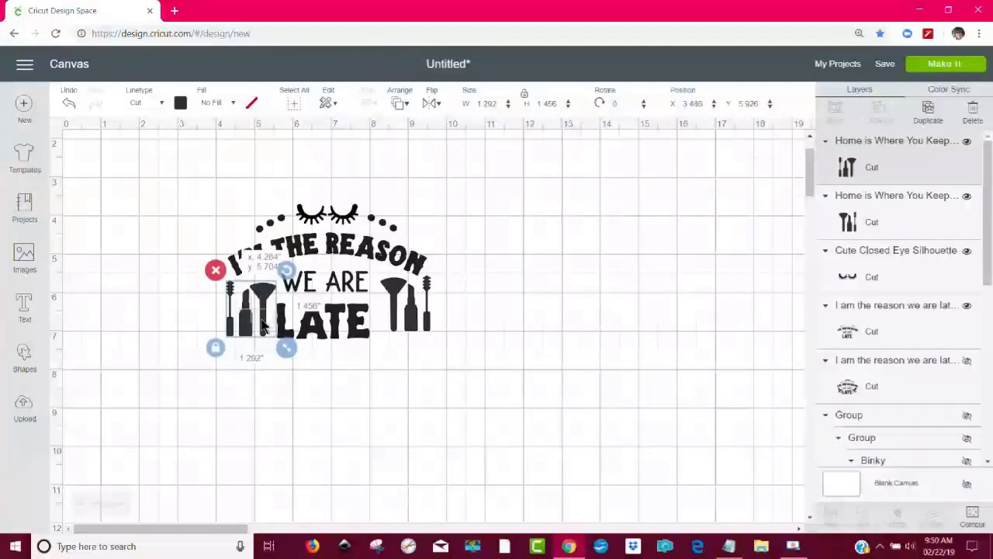
Adjust both makeup tool sets so they sit level and evenly spaced on either side of "LATE".
left_click_drag(398, 331, 394, 332)
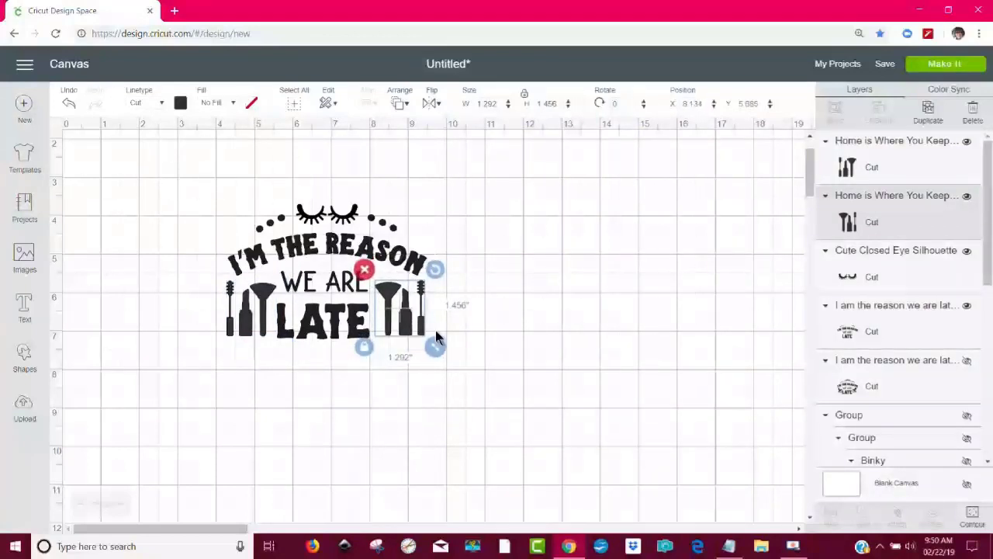
left_click(488, 338)
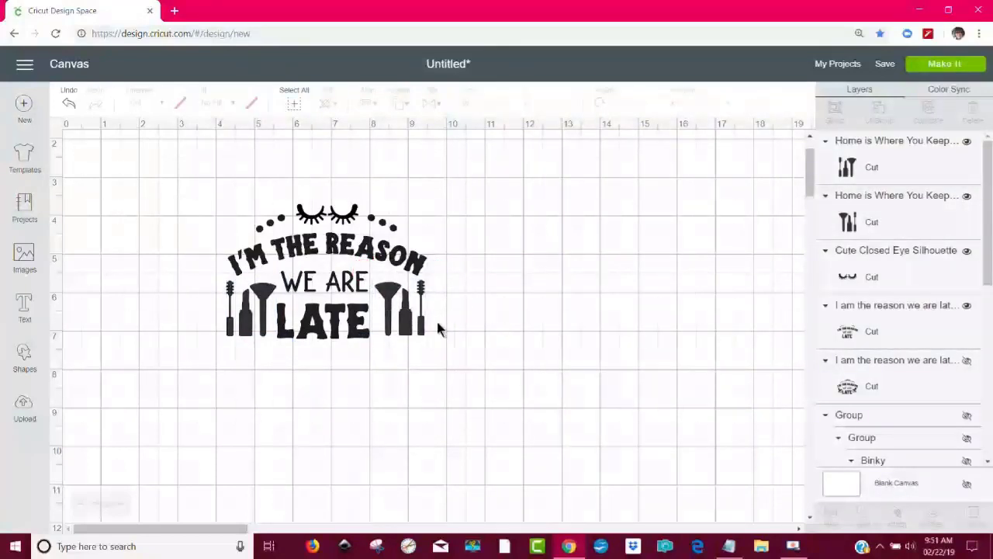
left_click_drag(407, 332, 422, 329)
left_click_drag(247, 329, 243, 329)
left_click(520, 382)
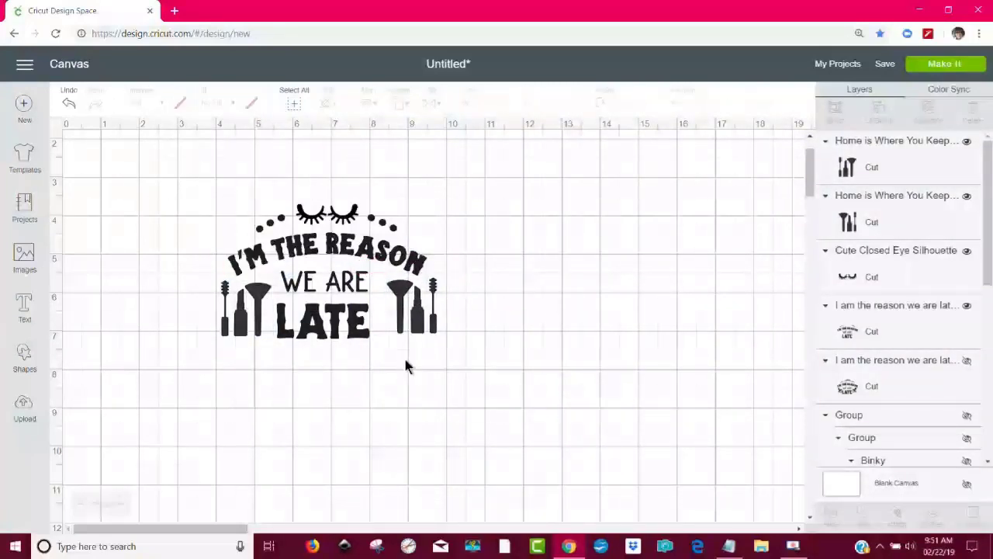
left_click_drag(399, 332, 392, 332)
left_click(576, 374)
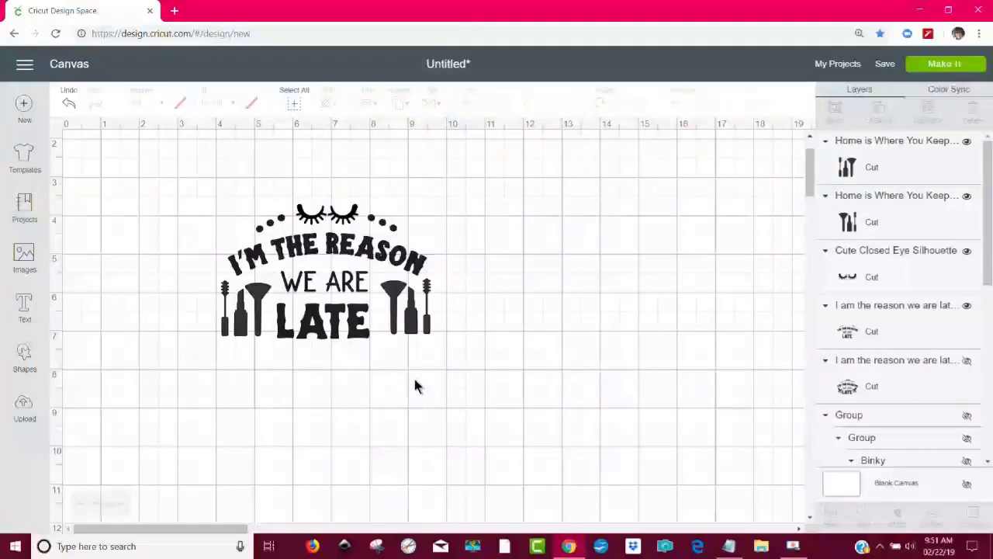
Weld the eyes, phrase and both makeup tool sets into one image, and delete the welded design from the canvas.
left_click_drag(487, 353, 169, 177)
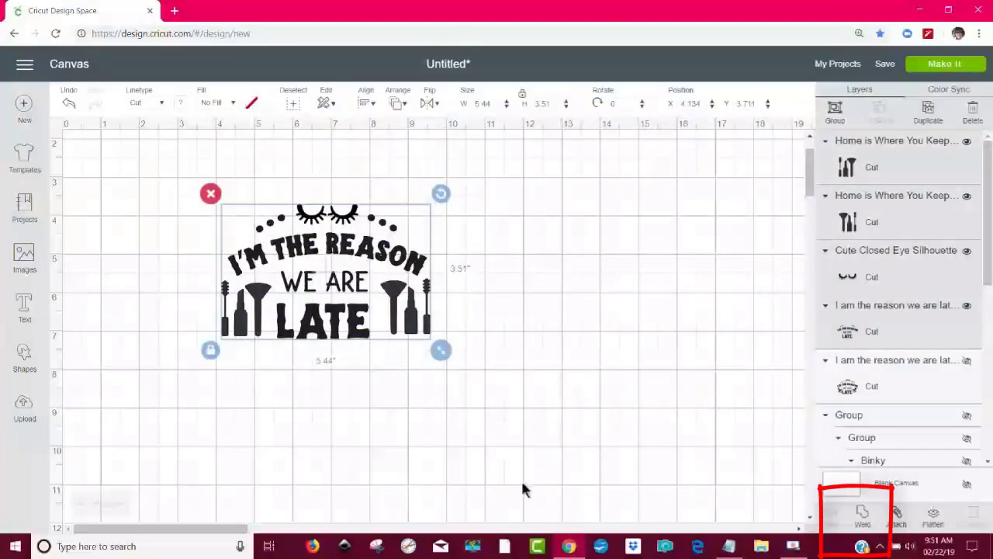
left_click(862, 515)
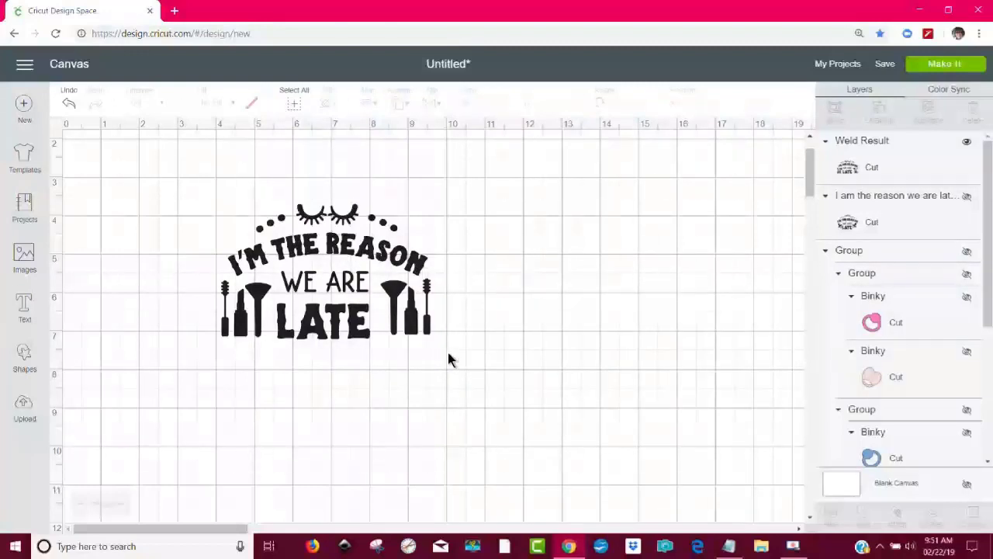
left_click(385, 287)
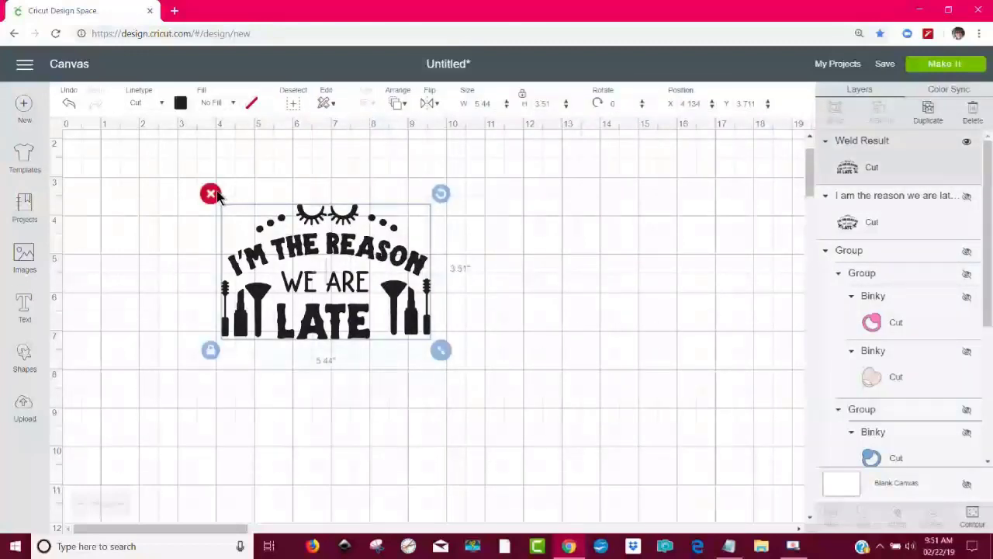
left_click(211, 195)
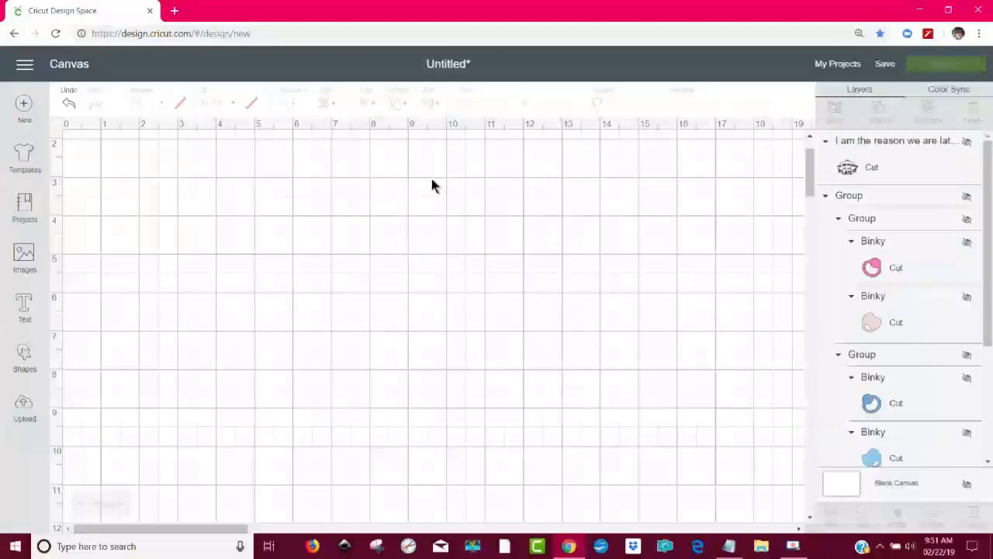
Unhide the pacifier version of the phrase, enlarge it to about 7.15 inches wide and move it to about X 3.03, Y 1.3.
left_click(879, 168)
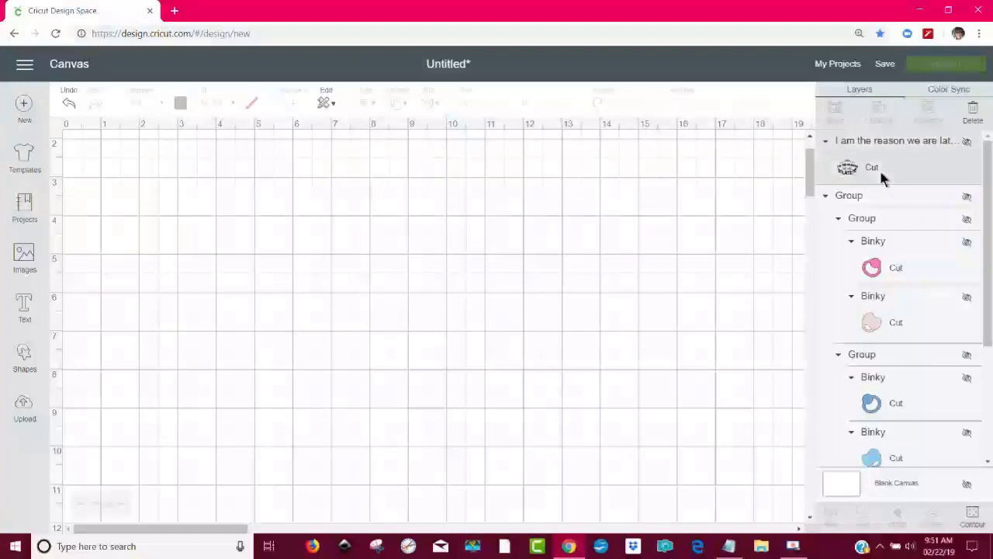
left_click(966, 141)
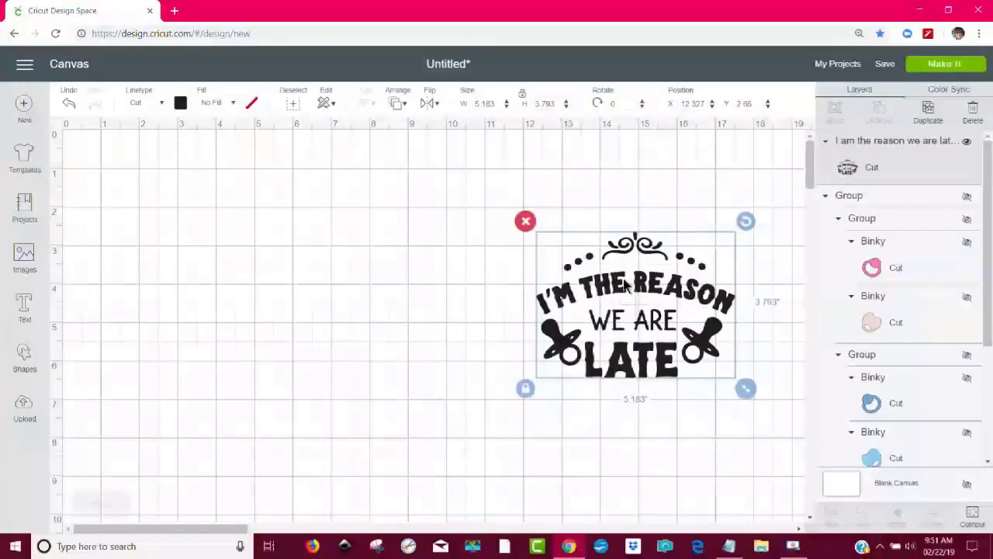
left_click_drag(627, 286, 251, 264)
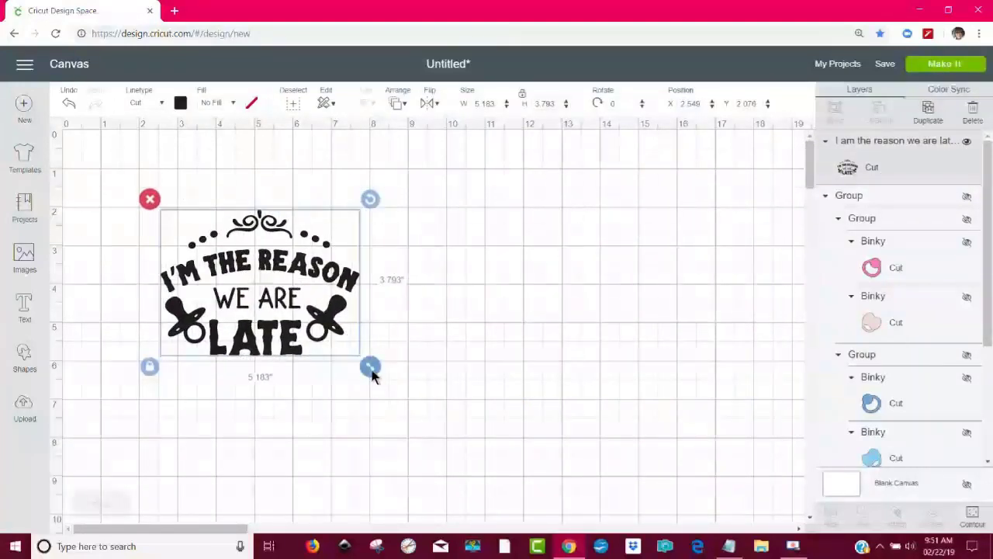
left_click_drag(372, 374, 446, 426)
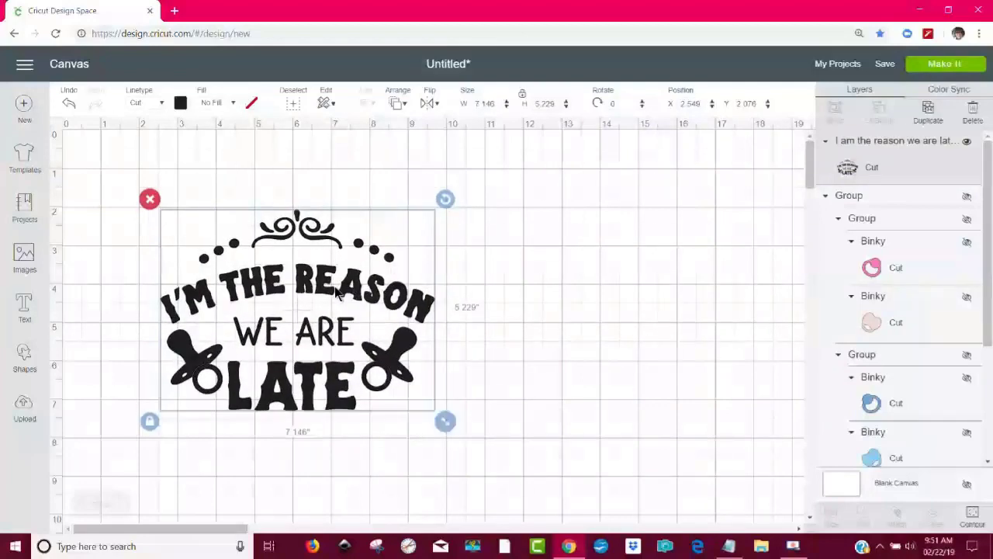
left_click_drag(336, 291, 353, 262)
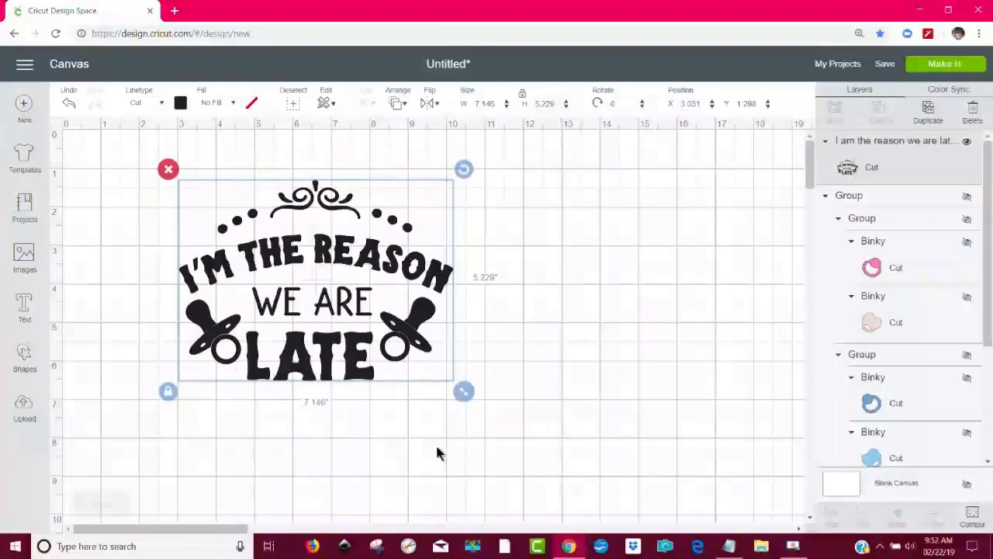
Open Contour for the pacifier design and hide every letter of the curved line "I'M THE REASON".
left_click(975, 518)
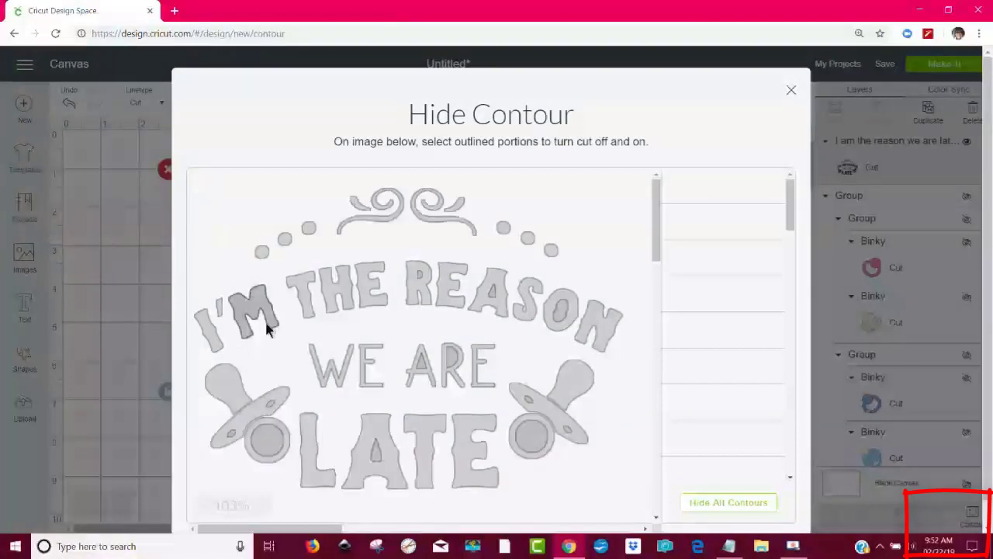
left_click(219, 322)
left_click(223, 311)
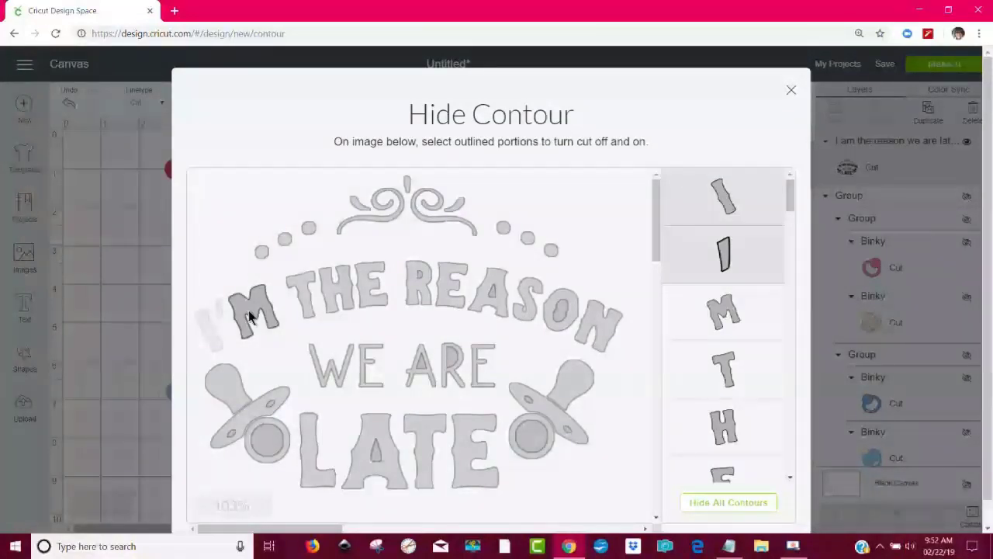
left_click(250, 315)
left_click(310, 293)
left_click(339, 299)
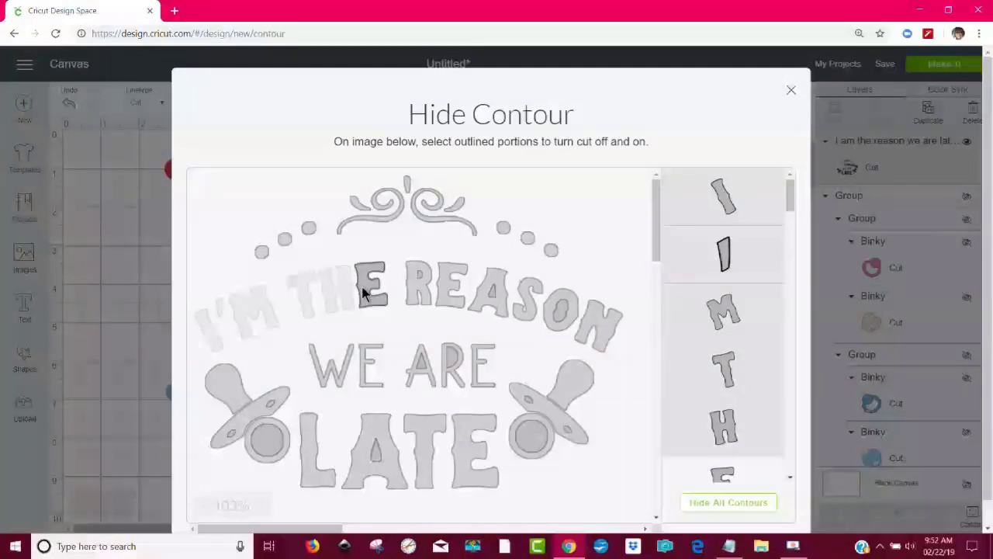
left_click(372, 288)
left_click(409, 286)
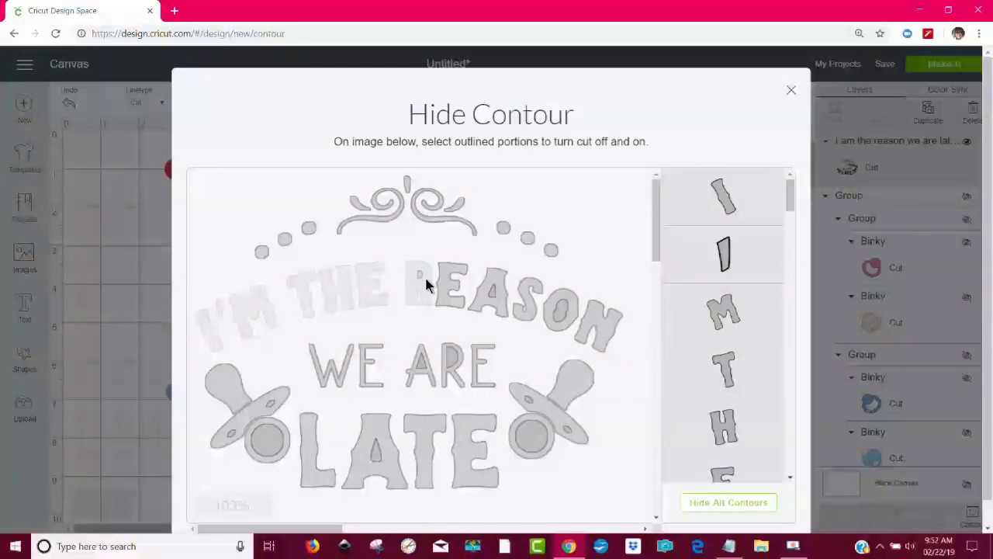
left_click(449, 288)
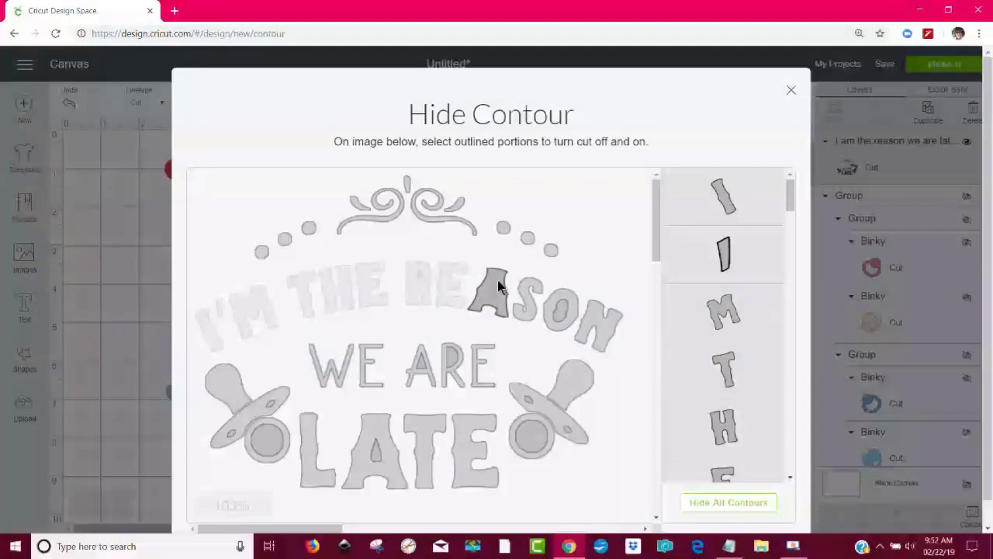
left_click(497, 281)
left_click(530, 306)
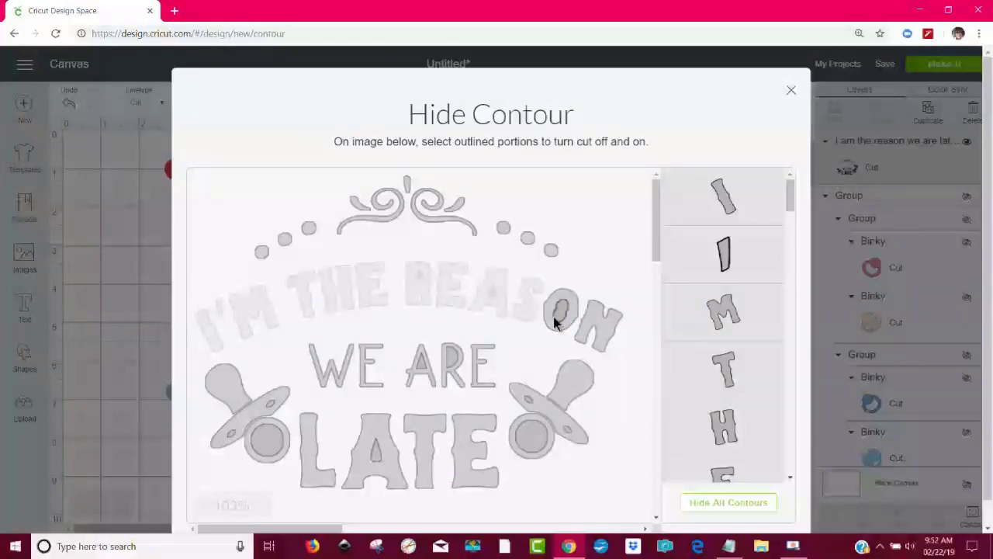
left_click(560, 308)
left_click(594, 325)
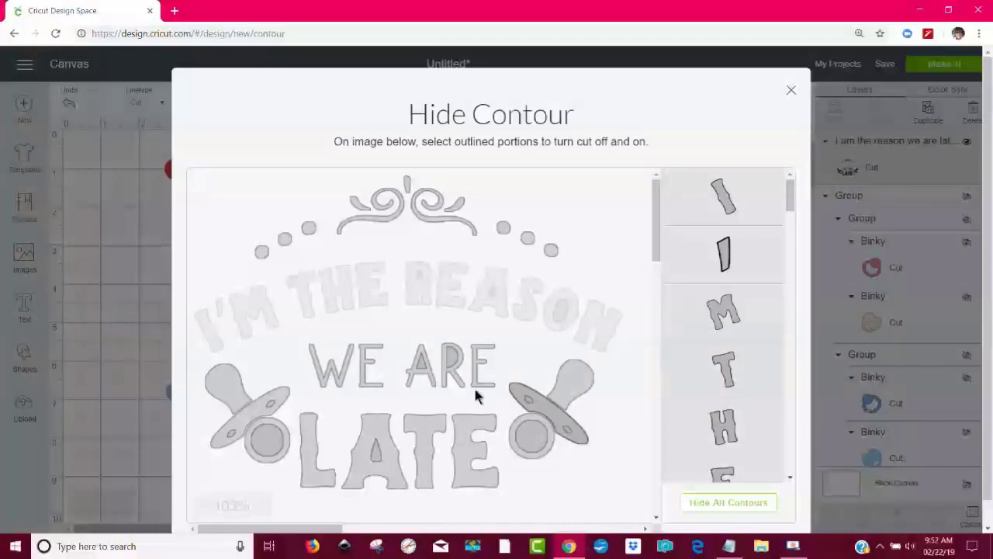
Hide the letters of "WE ARE" in the design's contours.
left_click(318, 378)
left_click(366, 380)
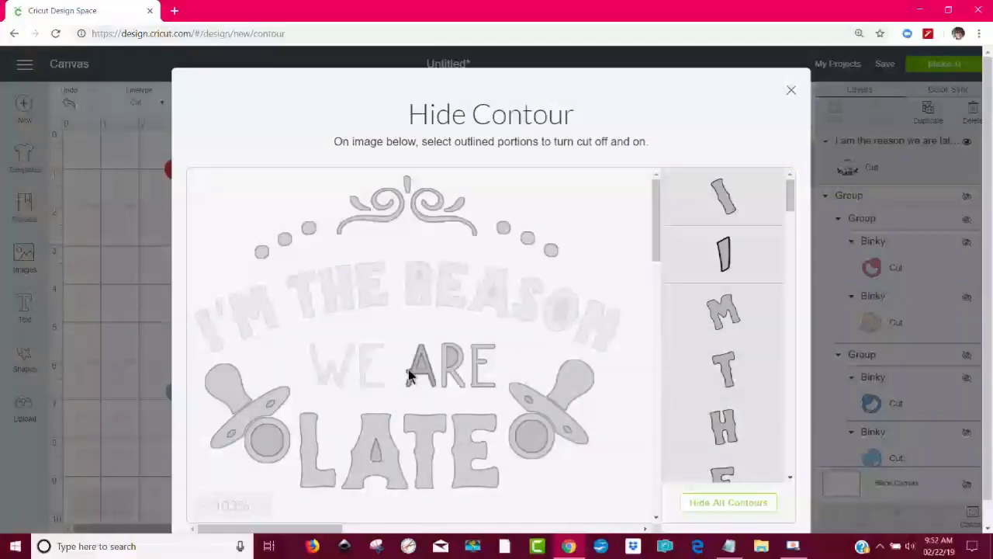
left_click(423, 371)
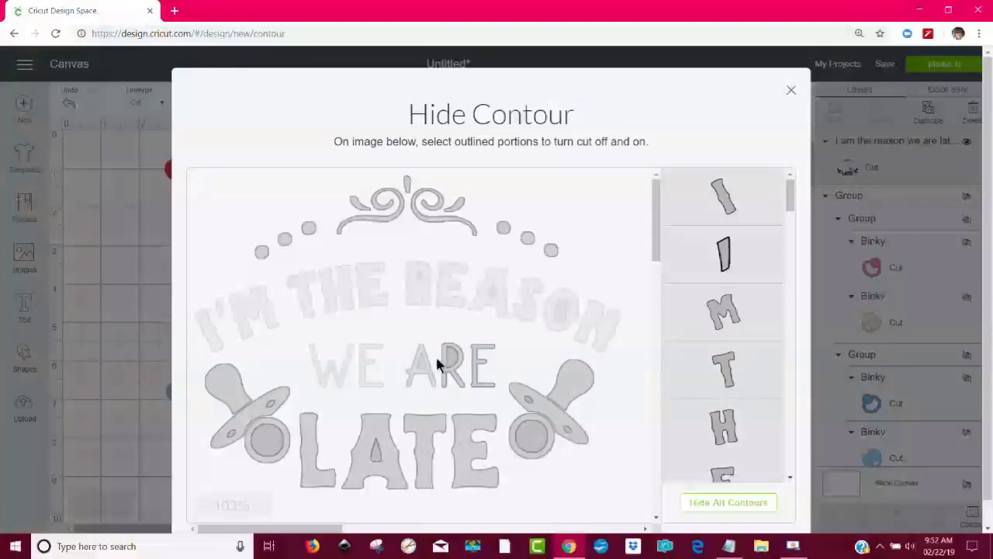
left_click(458, 375)
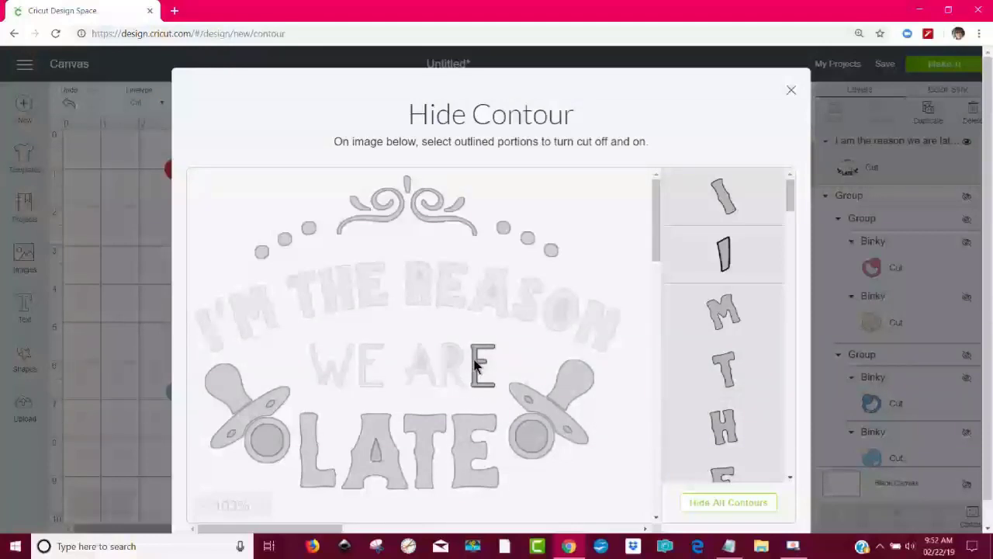
left_click(476, 363)
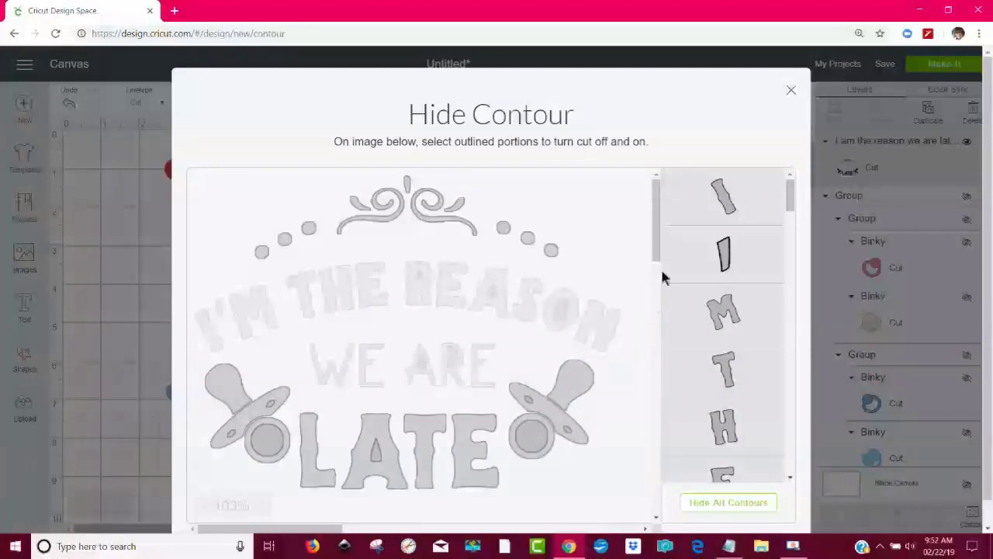
Hide all the contours of both pacifiers on either side of "LATE".
left_click_drag(658, 218, 658, 234)
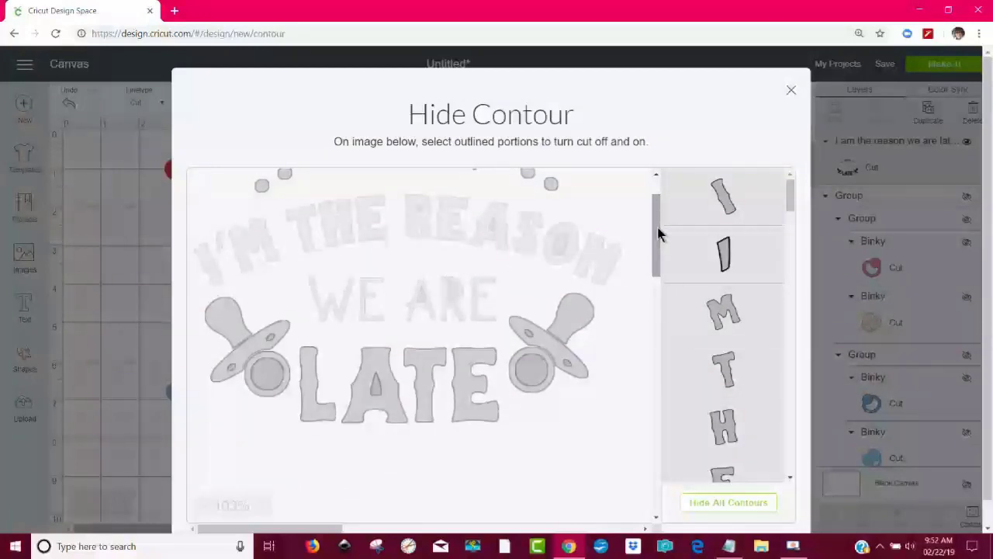
left_click(237, 341)
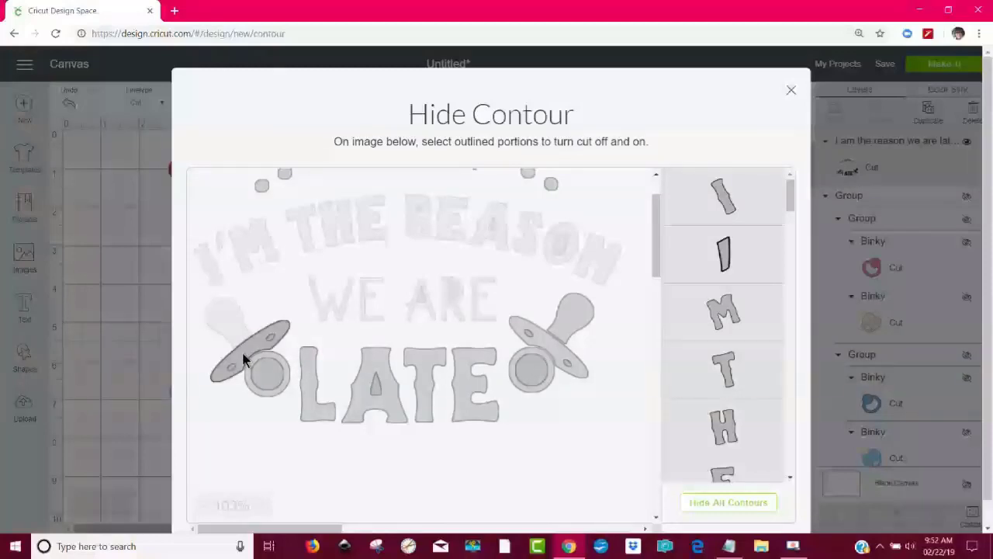
left_click(243, 358)
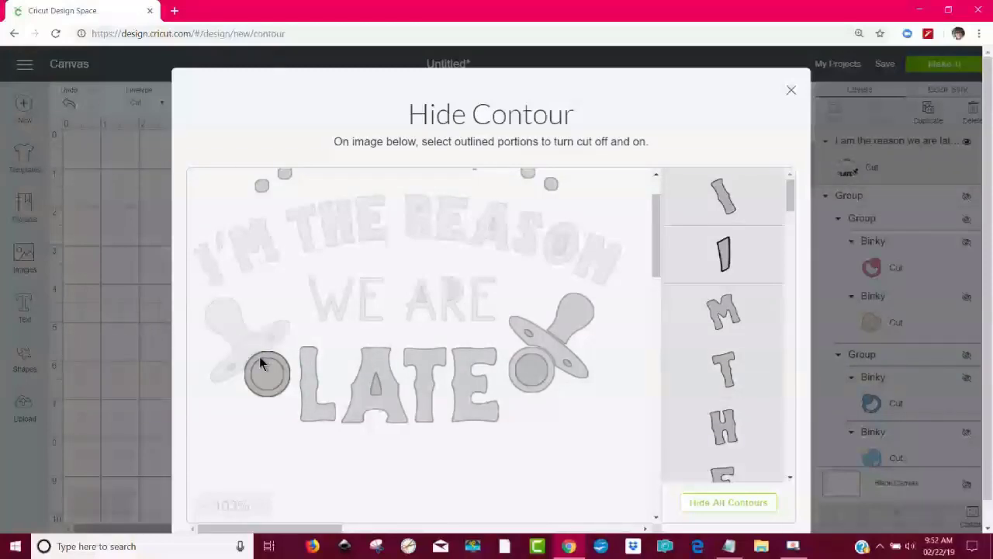
left_click(260, 363)
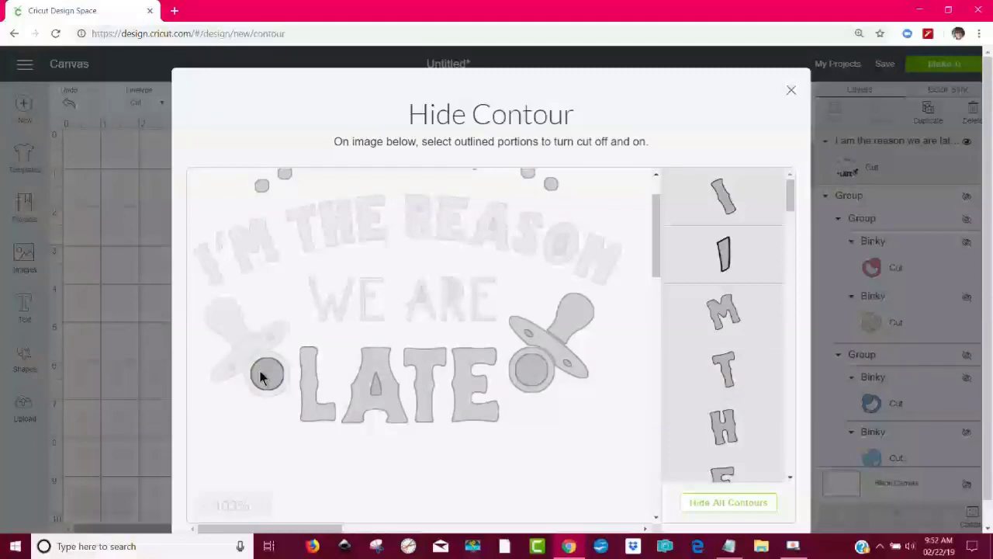
left_click(580, 328)
left_click(533, 332)
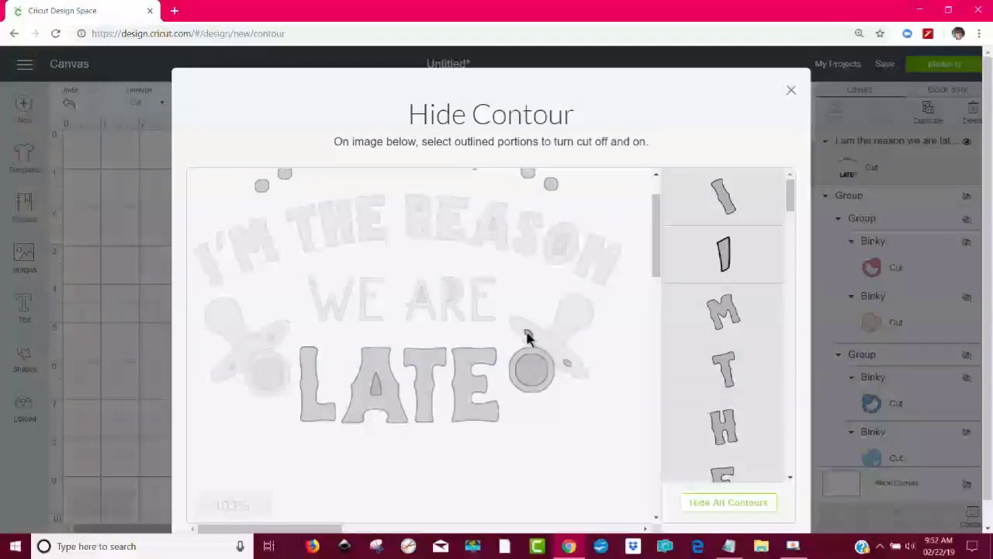
left_click(551, 371)
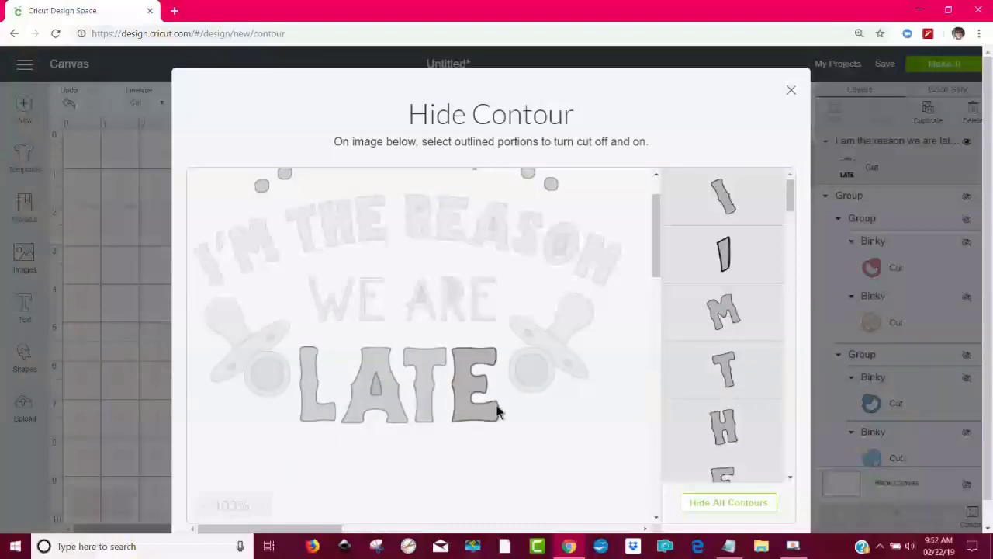
Hide the swirl ornament above the phrase, close Contour and deselect the design, keeping the dots and "LATE".
scroll(654, 251, "up", 3)
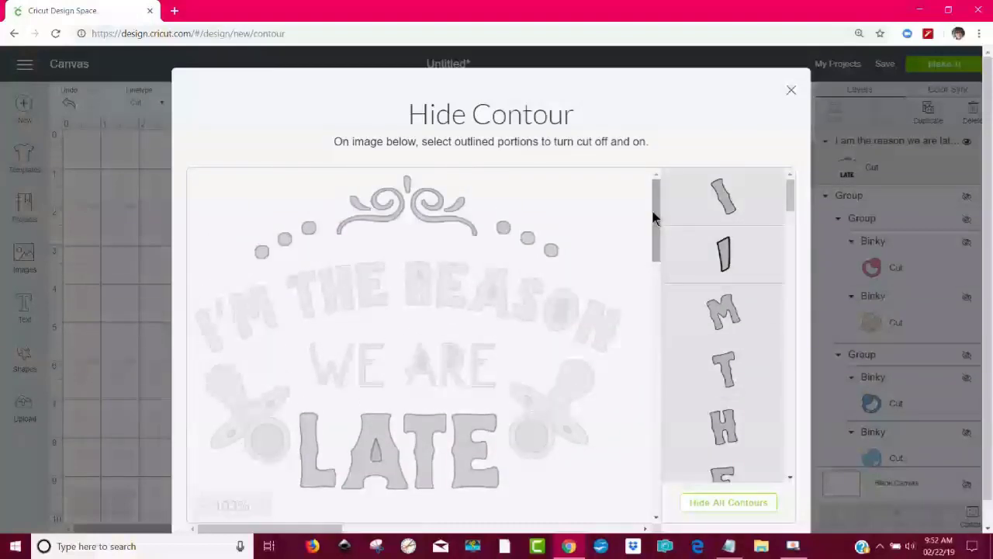
left_click(447, 218)
left_click(406, 188)
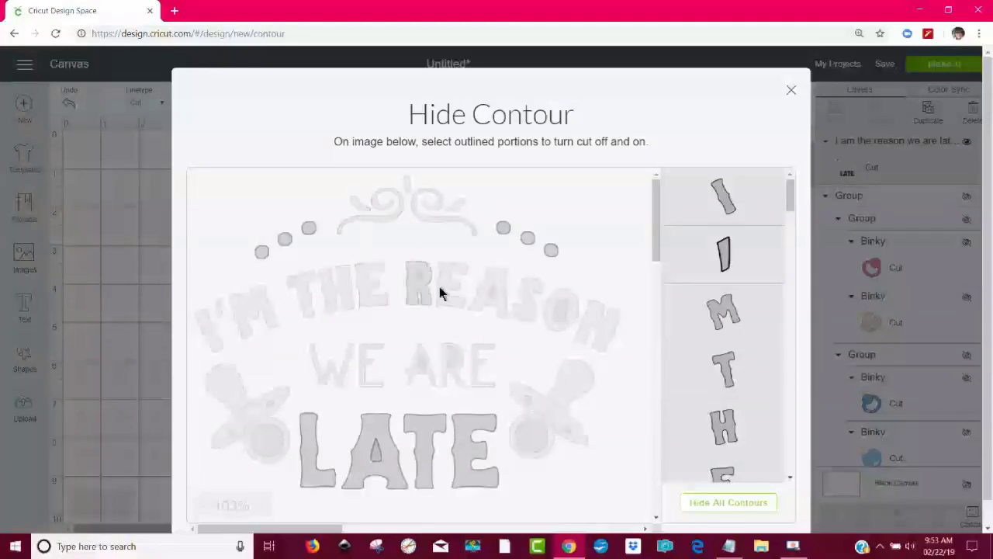
left_click(791, 91)
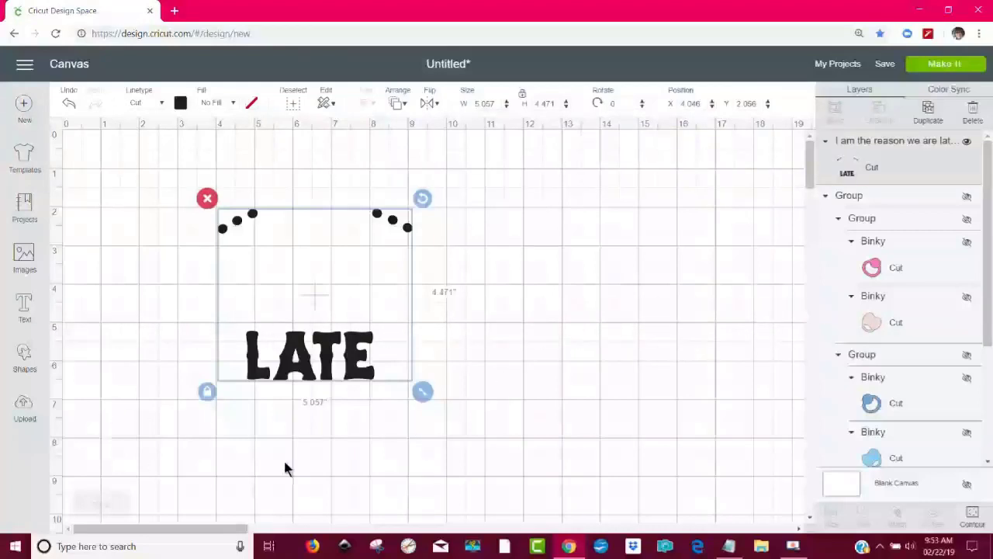
left_click(595, 439)
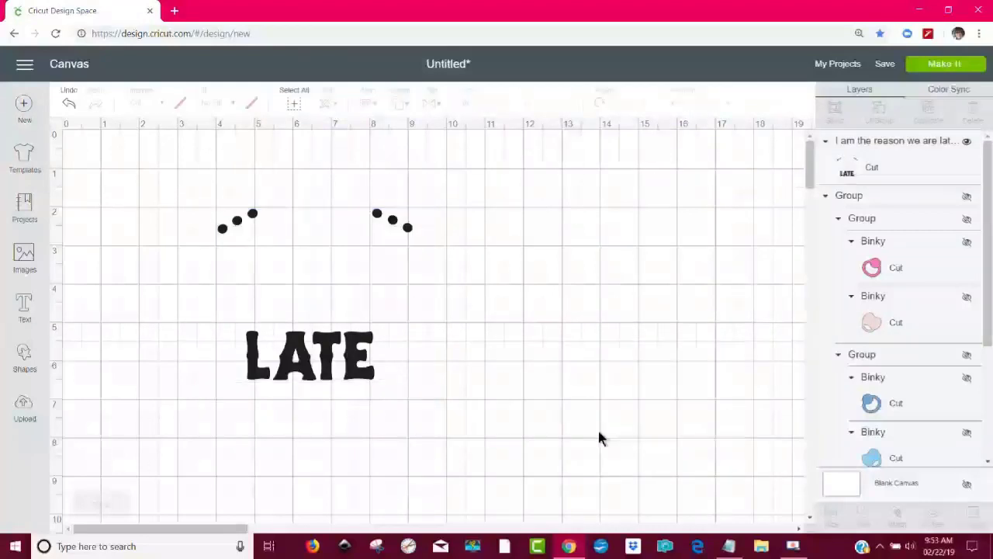
Search the images for "puppy", insert the black sitting puppy silhouette and place it left of "LATE" at about X 2.35, Y 4.35.
left_click(24, 256)
left_click_drag(765, 108, 697, 106)
type("pu")
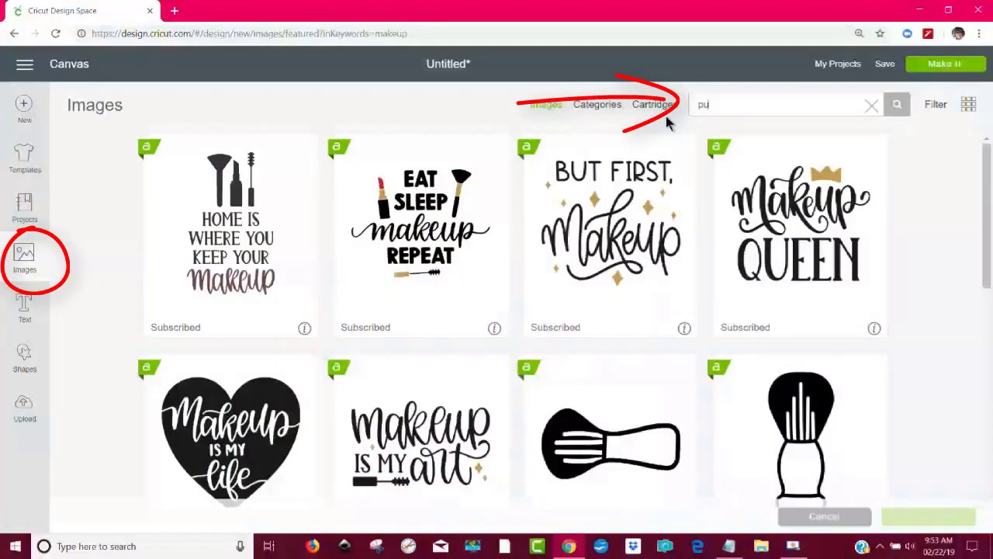
type("ppy")
key("Return")
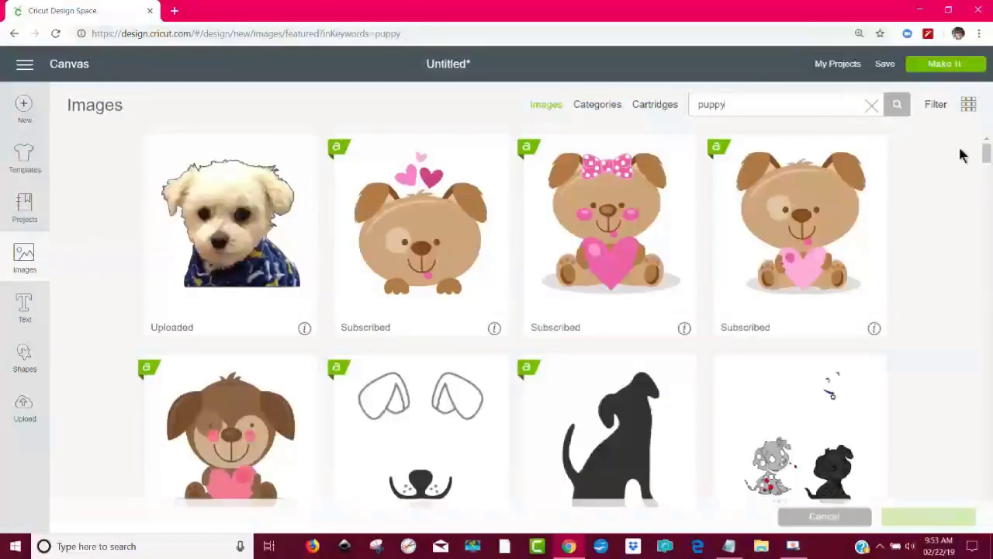
left_click_drag(986, 153, 987, 162)
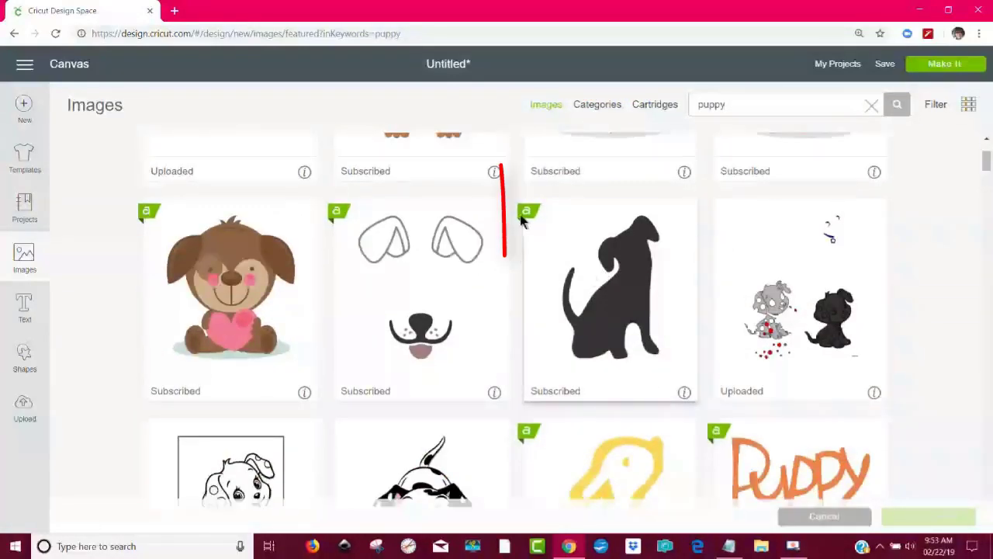
left_click(603, 275)
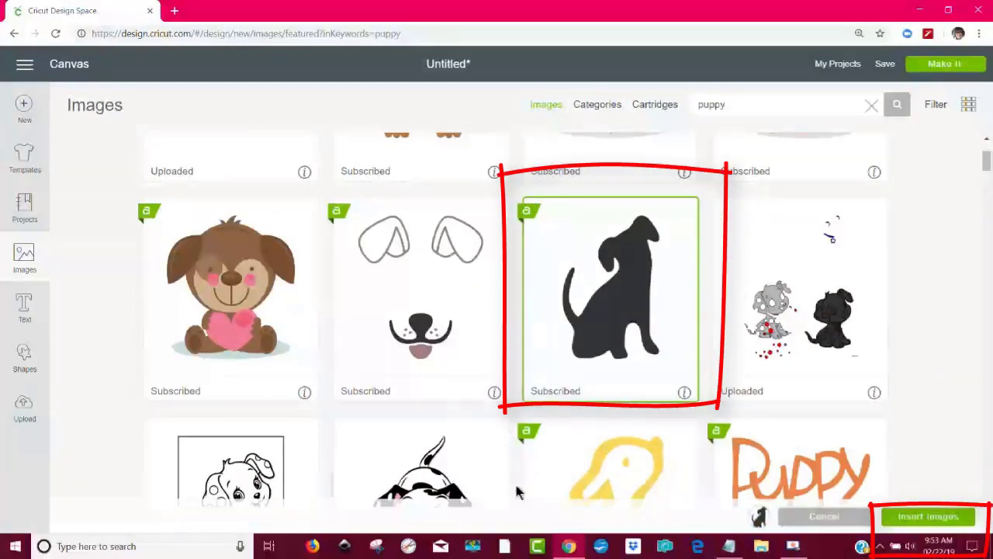
left_click(913, 523)
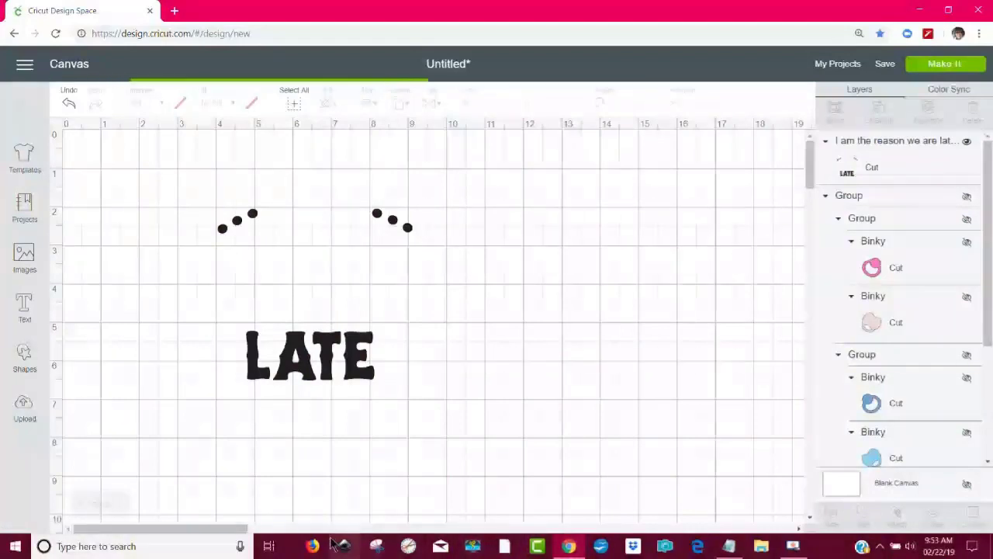
left_click_drag(156, 247, 188, 353)
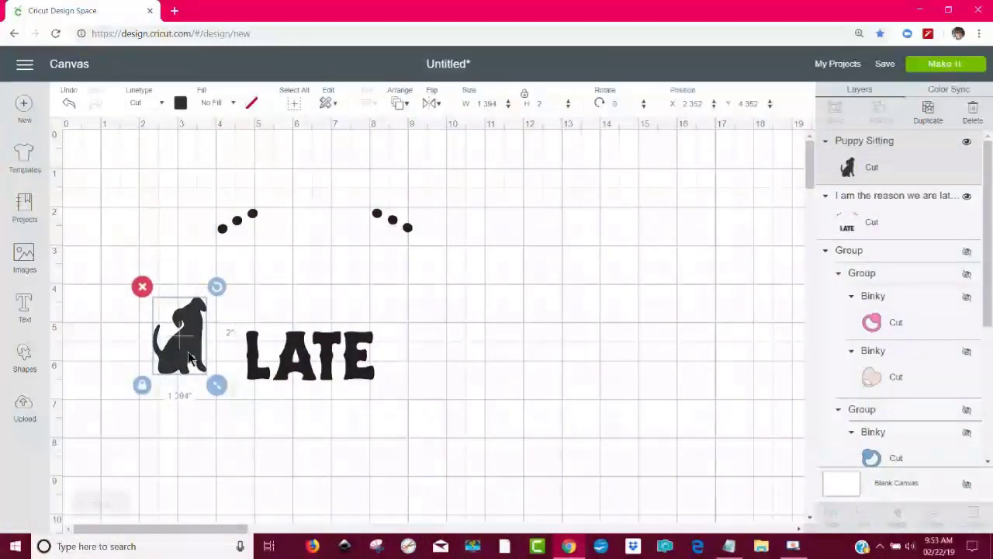
left_click(190, 448)
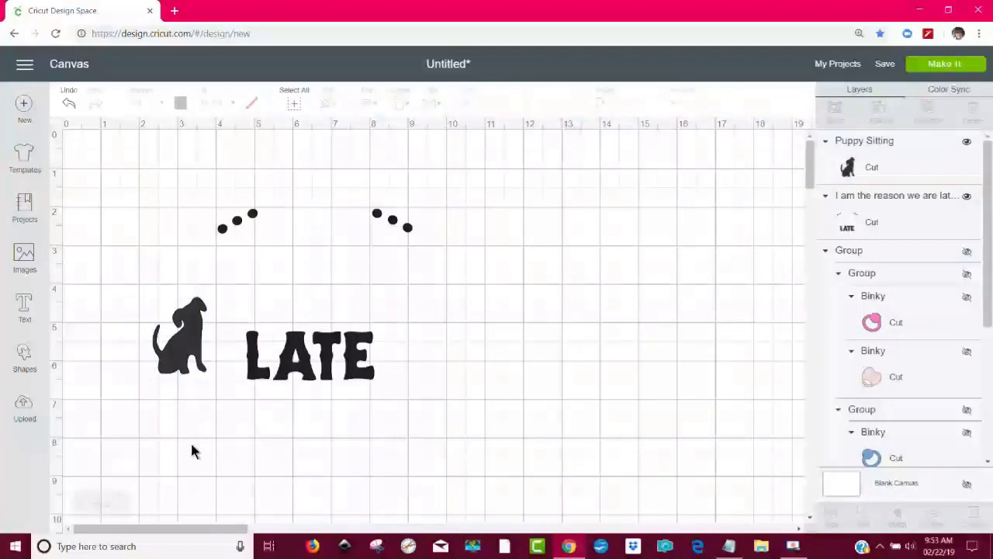
Search the images for "kitten", insert the two playing kittens with yarn and move them right of "LATE" to about X 12.4, Y 2.9.
left_click(24, 256)
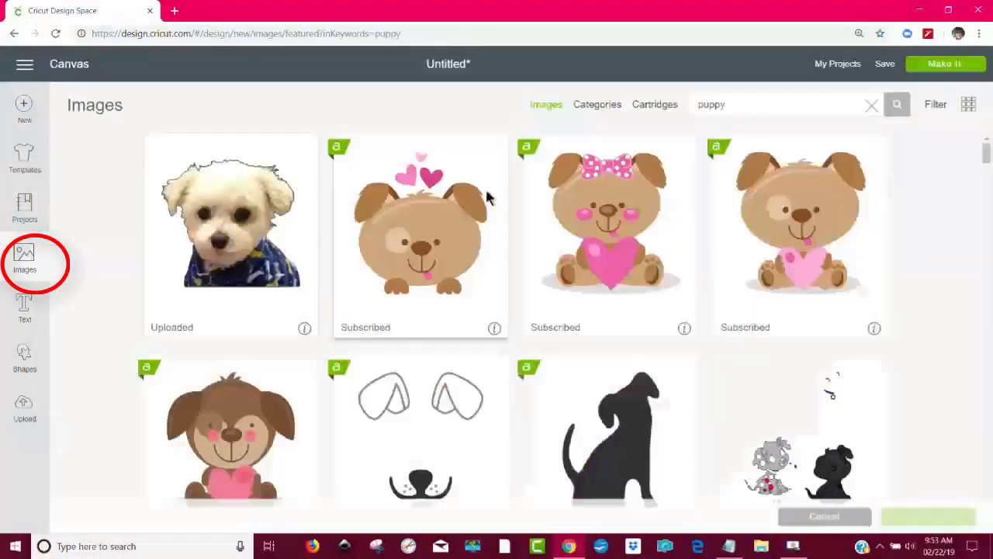
left_click_drag(731, 104, 675, 104)
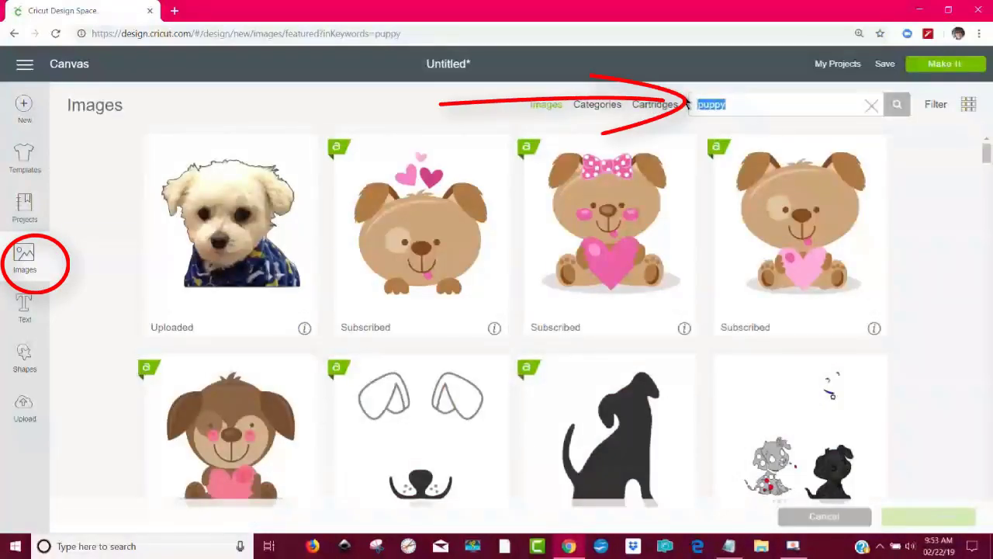
type("kit")
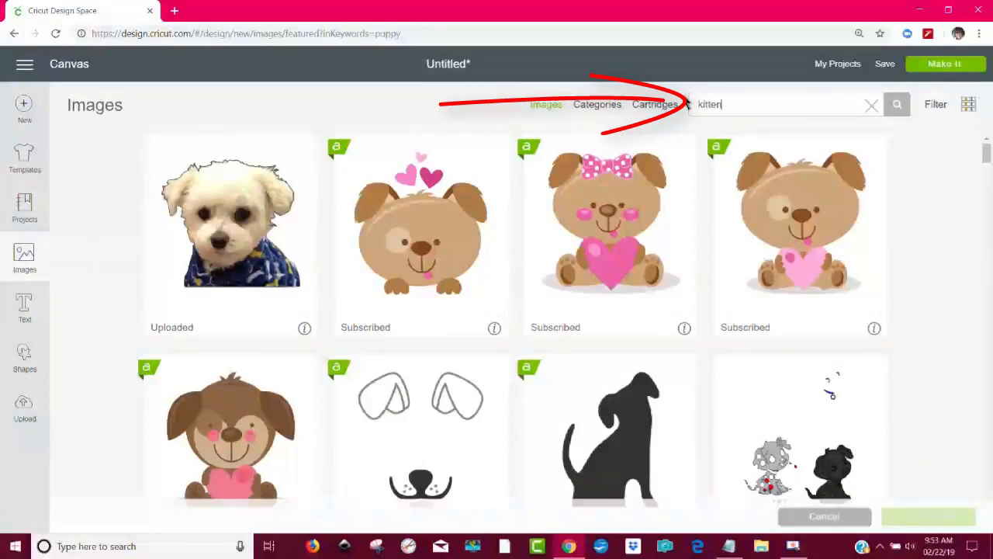
type("ten")
key("Return")
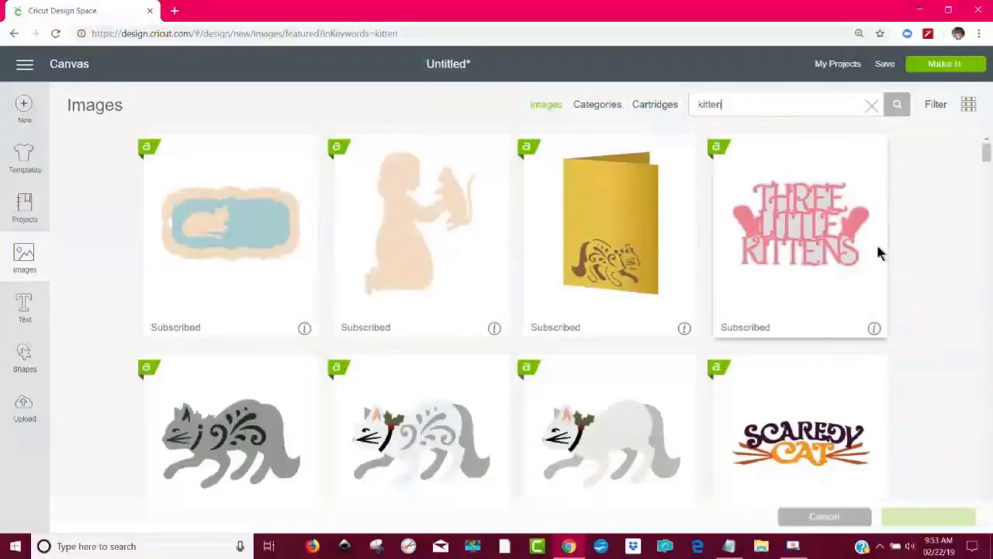
left_click_drag(987, 157, 990, 308)
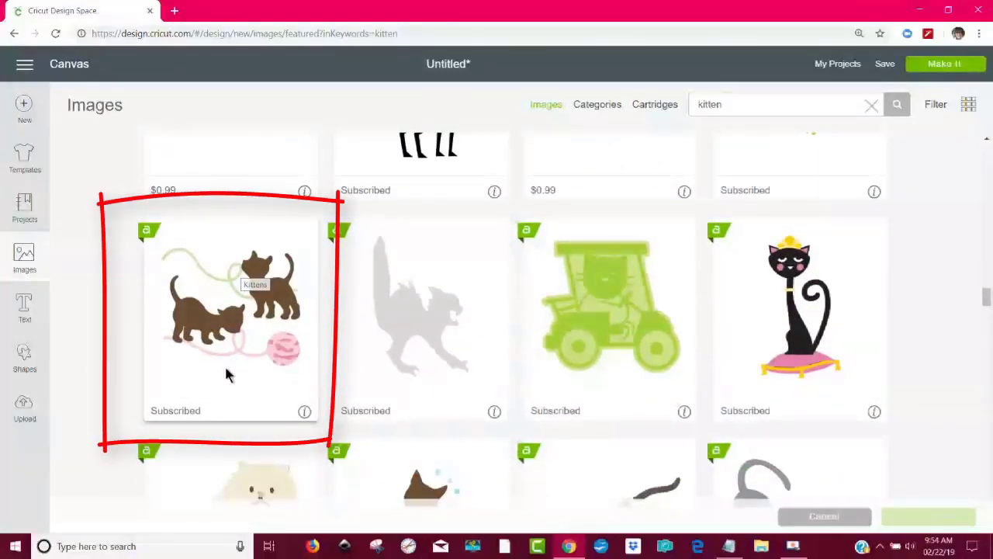
left_click(227, 374)
left_click(940, 517)
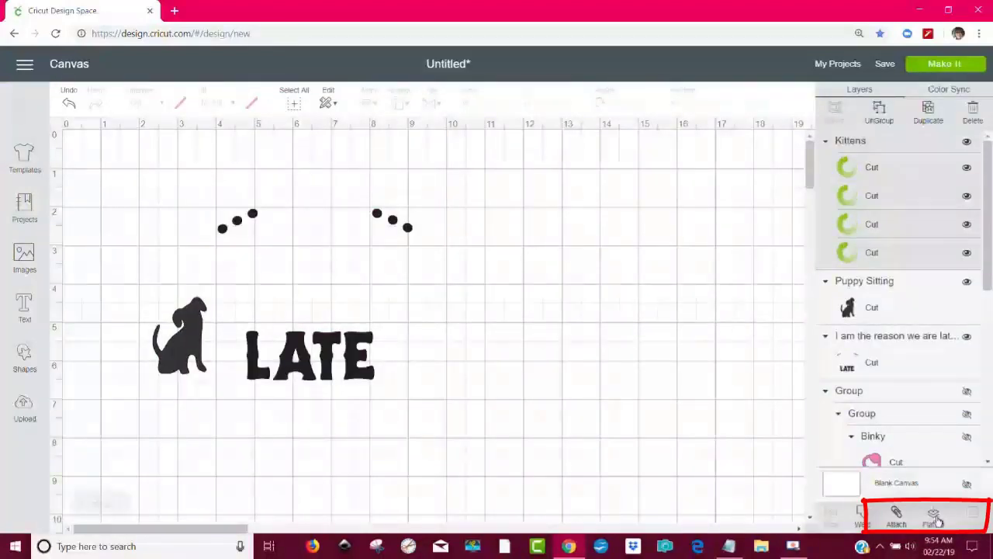
left_click_drag(268, 260, 673, 295)
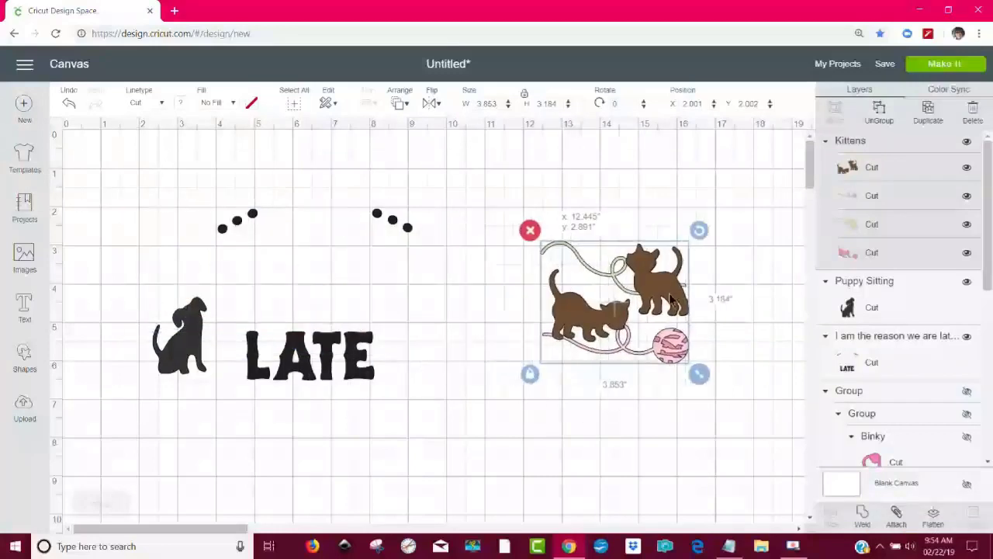
Move the puppy silhouette further away from "LATE", down to about X 0.85, Y 5.94.
left_click(203, 351)
left_click_drag(204, 351, 128, 380)
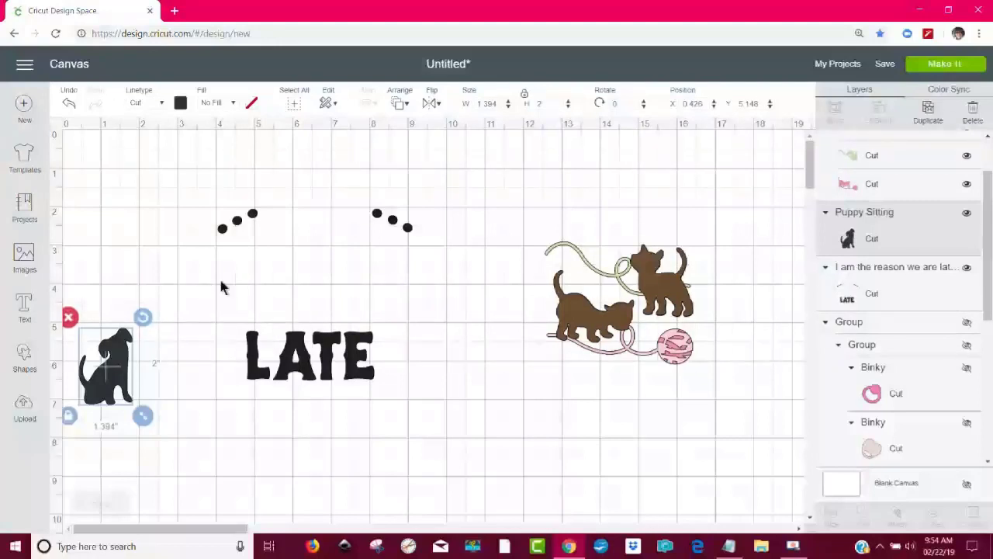
left_click_drag(119, 374, 134, 404)
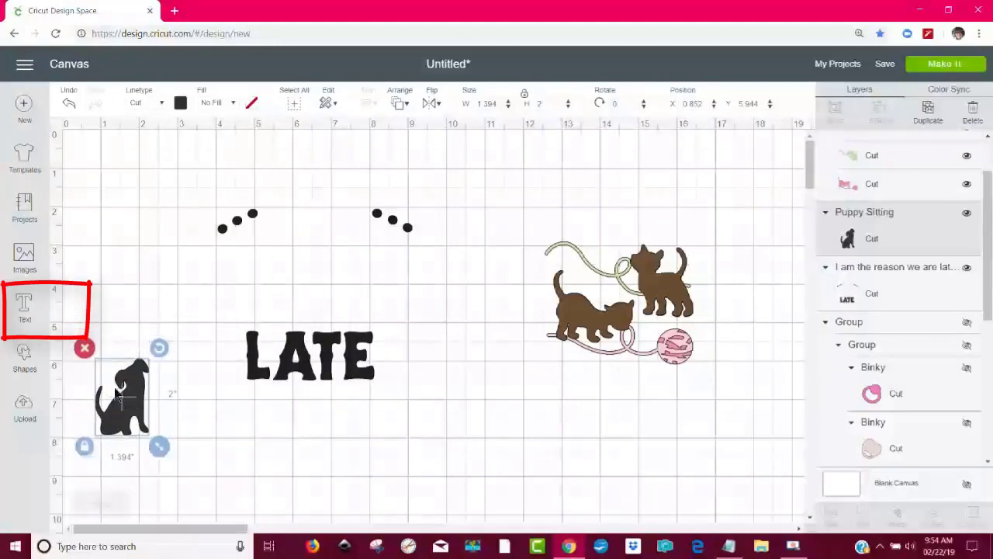
Add the text "WE'RE THE REASON" below "LATE" and select it as an object.
left_click(22, 316)
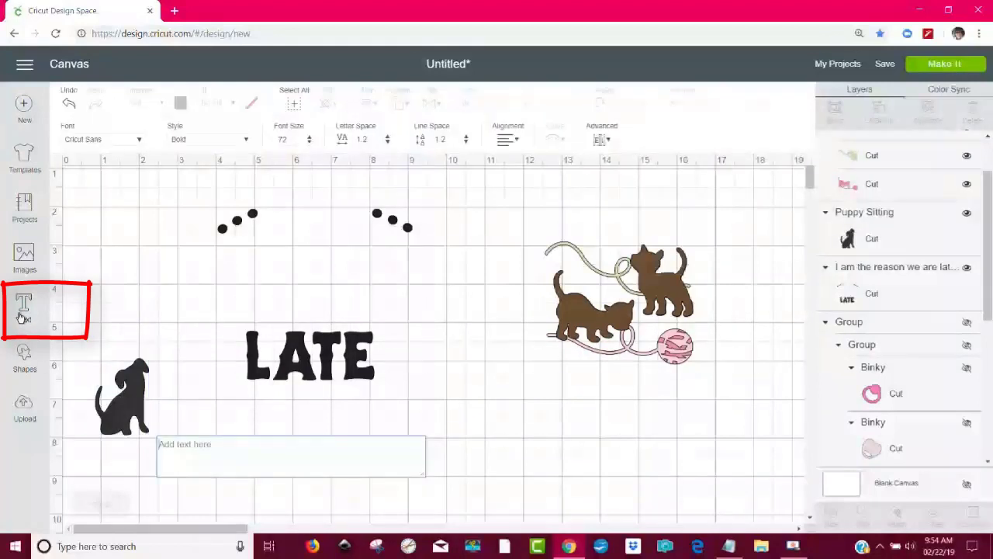
type("W")
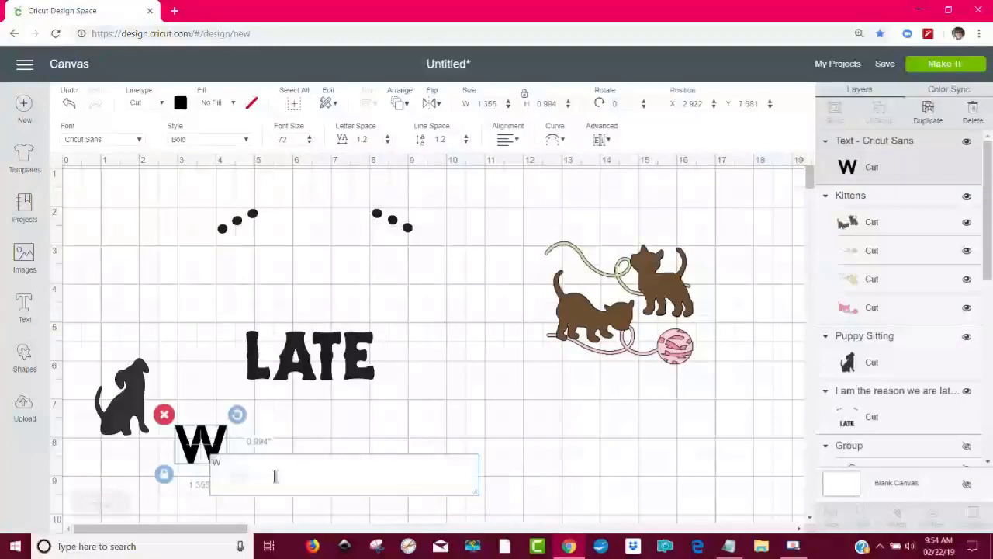
type("E")
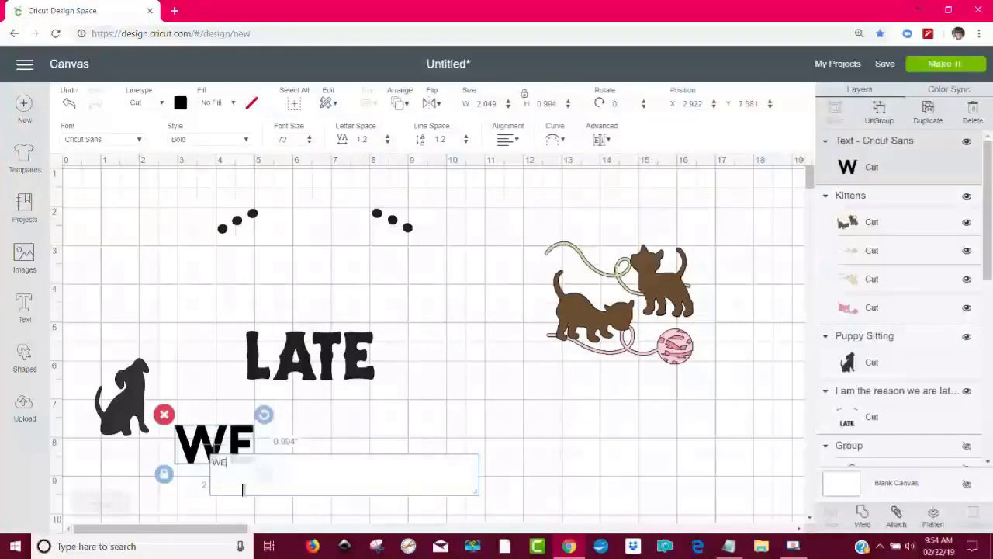
type("'RE")
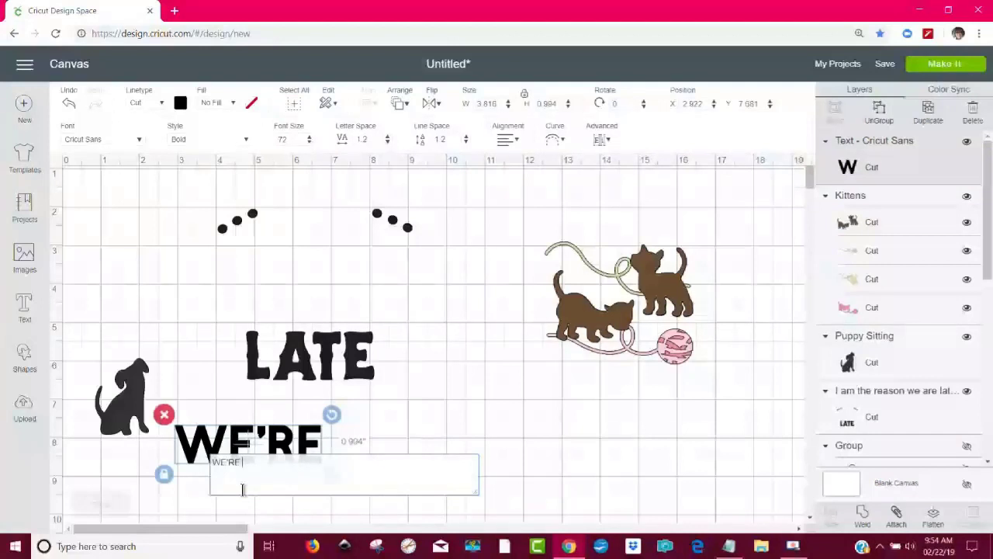
type(" THE RE")
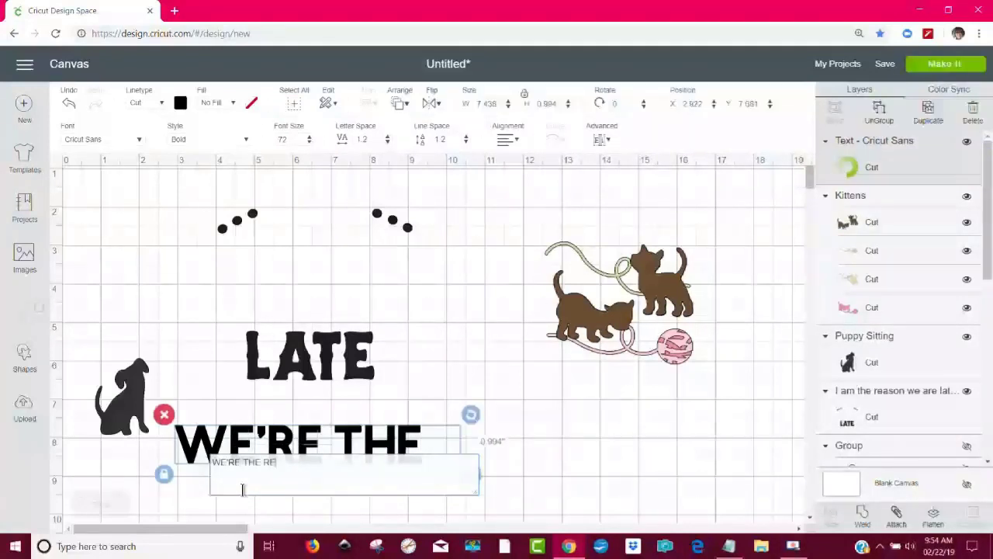
type("ASON")
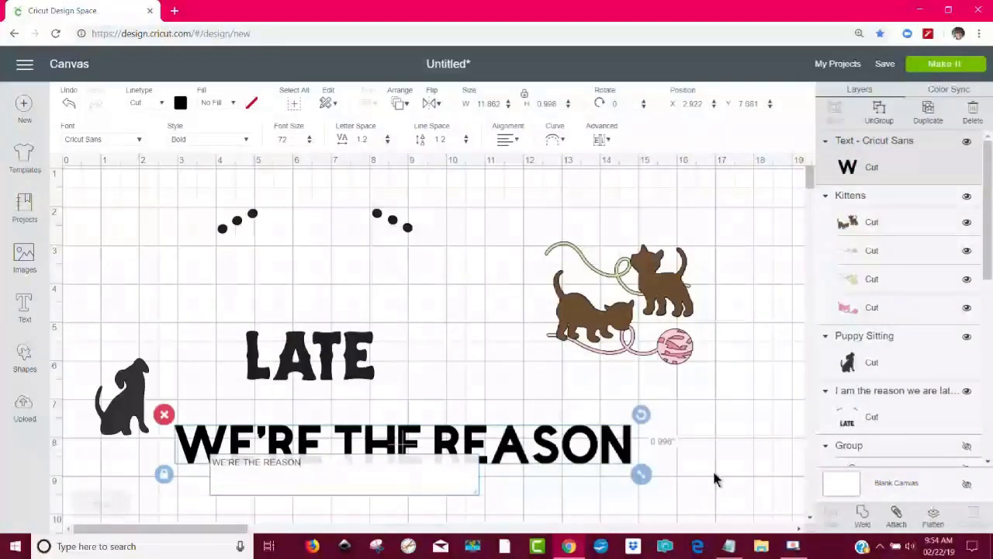
left_click(716, 479)
left_click(443, 454)
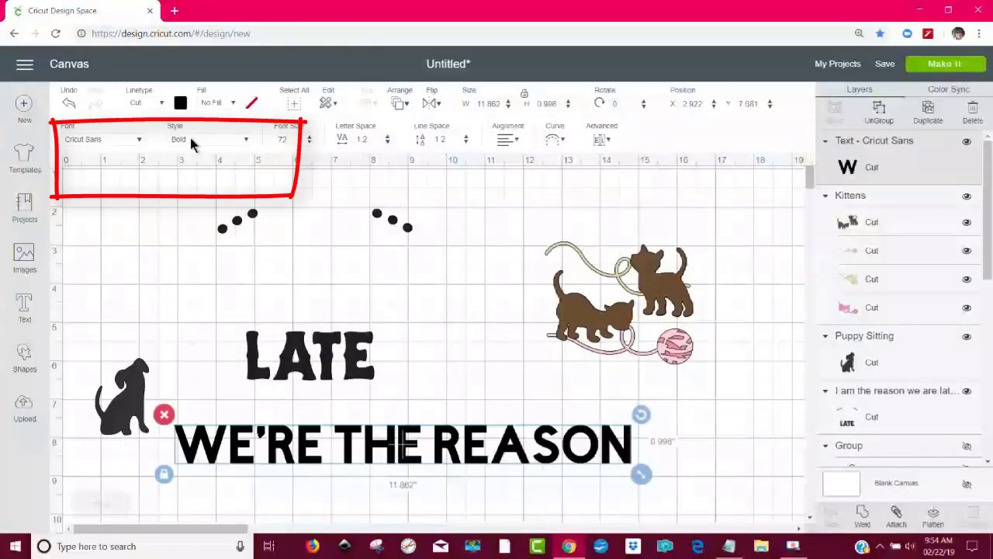
Try the Regular style on "WE'RE THE REASON" and set it back to Bold.
left_click(246, 141)
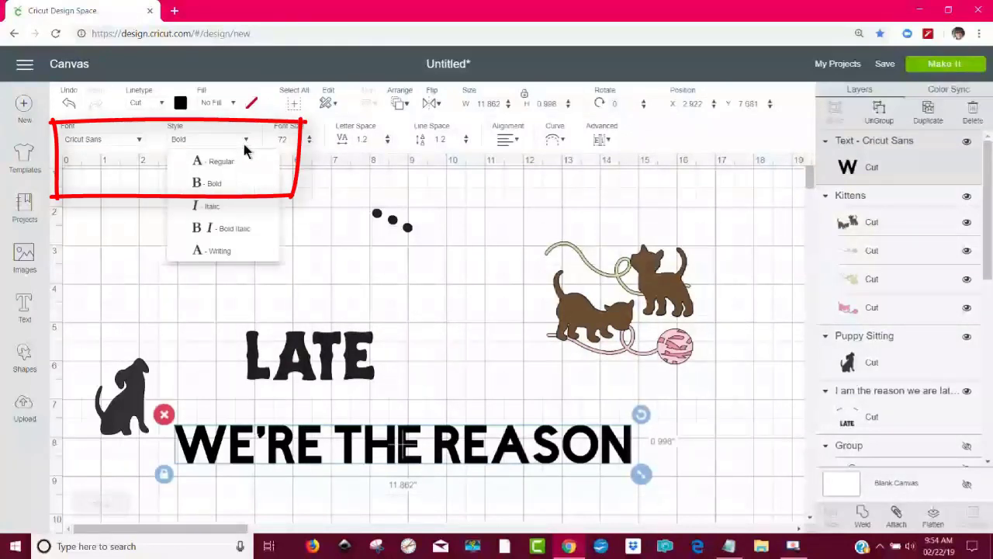
left_click(203, 160)
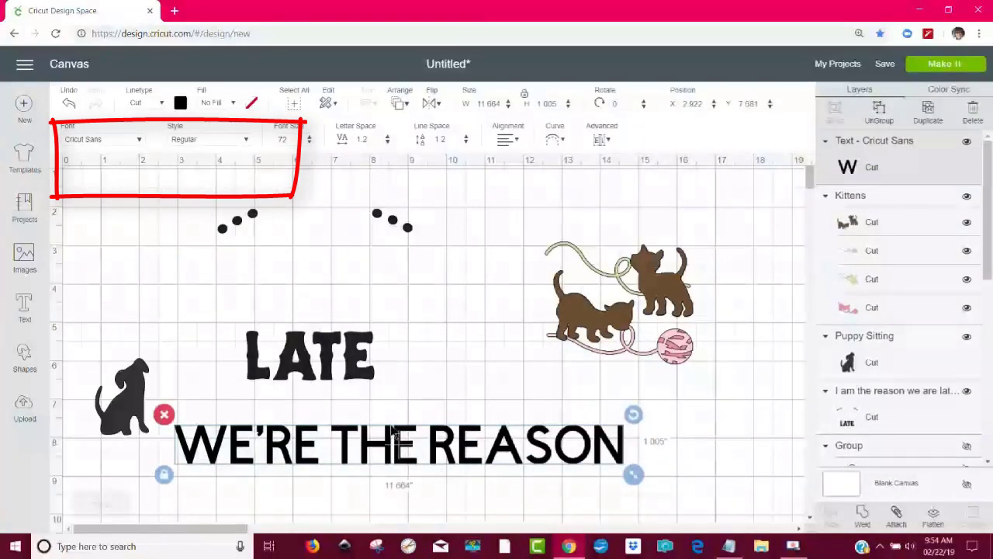
left_click(249, 142)
left_click(231, 191)
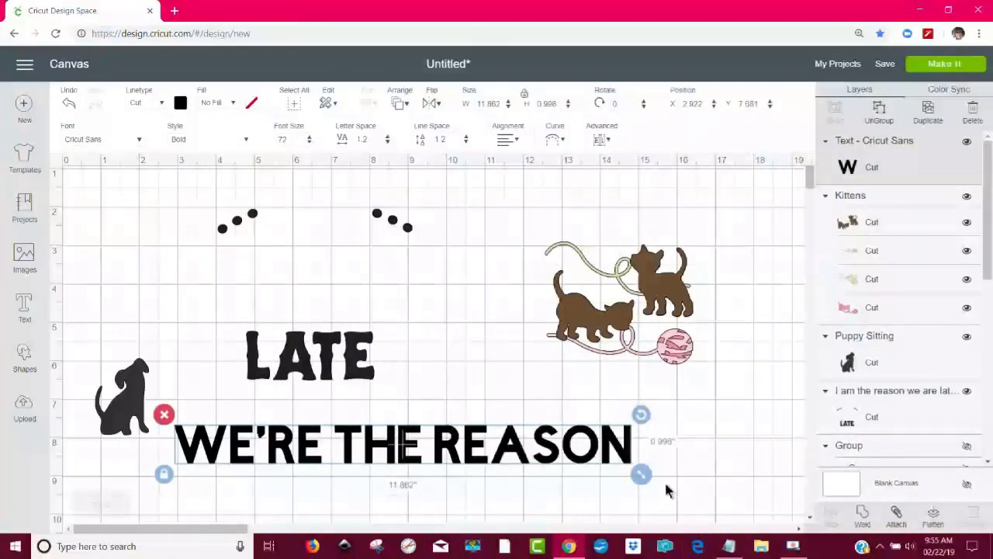
Shrink "WE'RE THE REASON" to about 6.38 in wide and place it between the dots and "LATE" at about X 3.29, Y 3.31.
left_click_drag(644, 477, 434, 485)
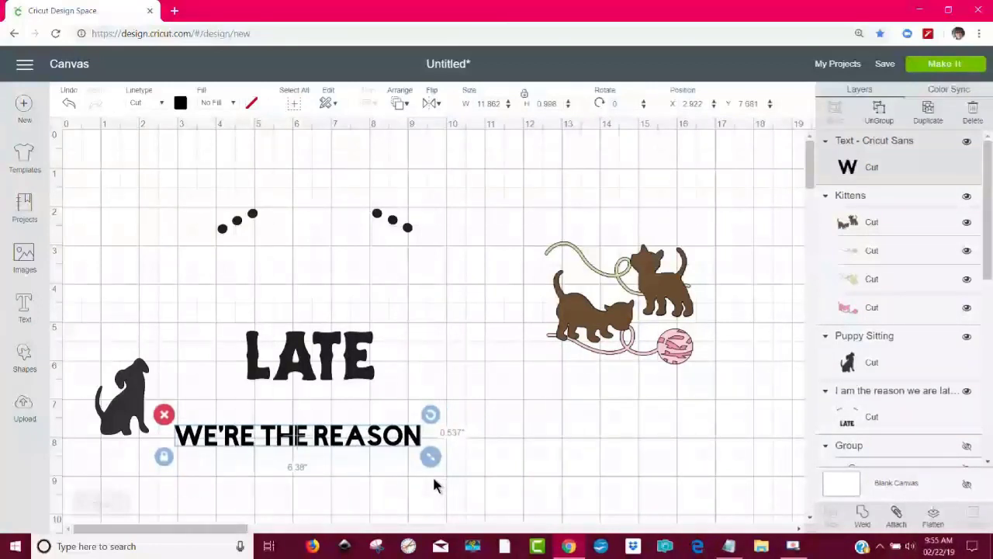
left_click_drag(331, 444, 349, 342)
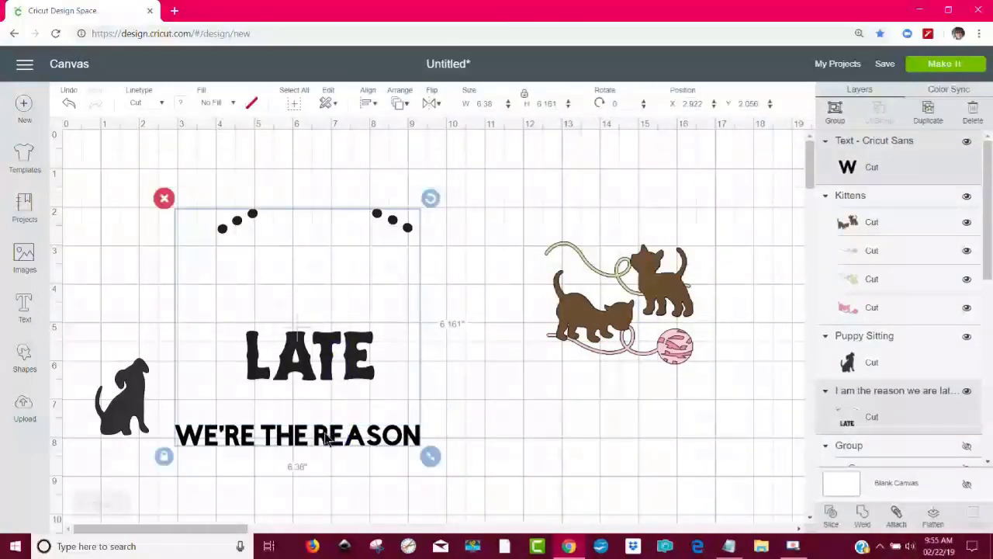
left_click(324, 451)
left_click(336, 444)
left_click_drag(337, 444, 350, 277)
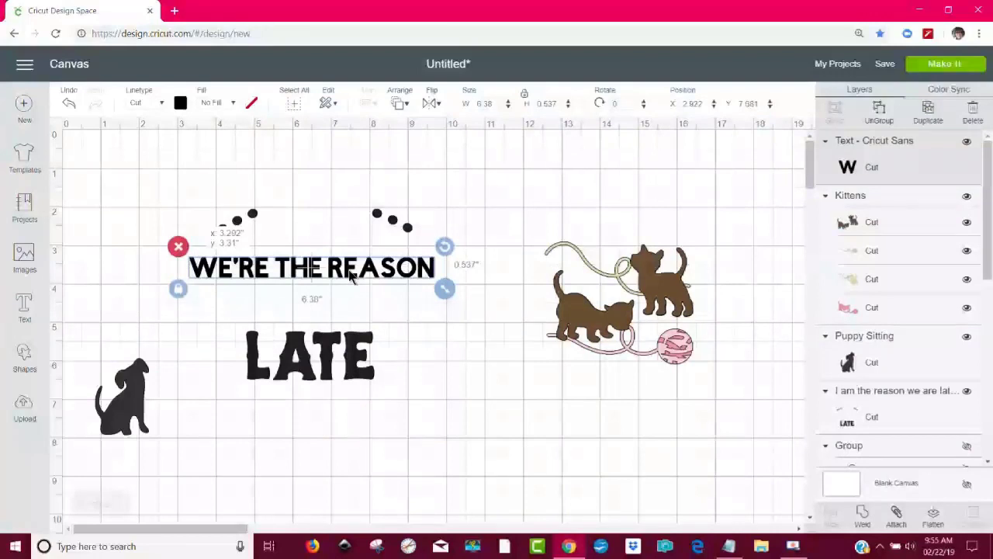
left_click_drag(350, 277, 350, 277)
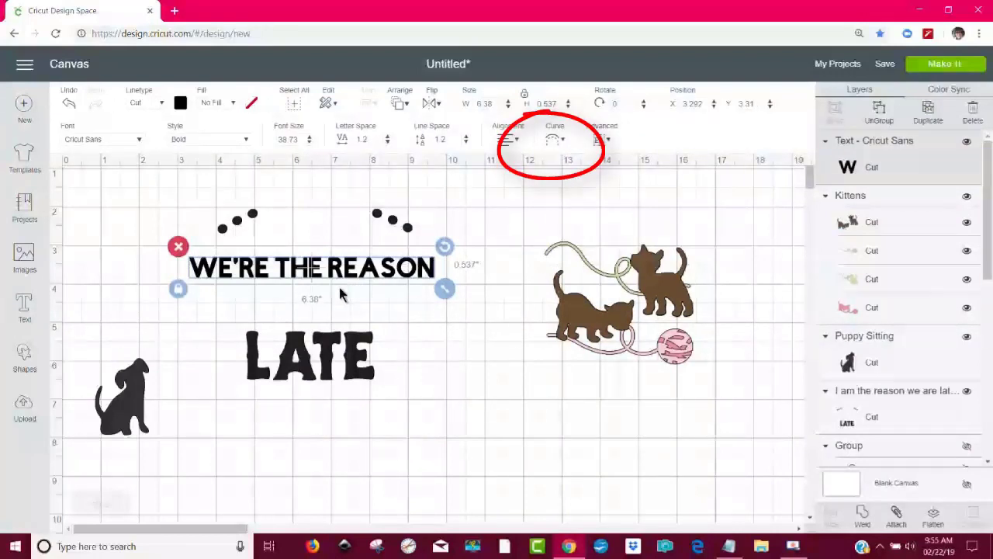
Curve "WE'RE THE REASON" into an upward arch with a diameter of 13.252.
left_click(557, 142)
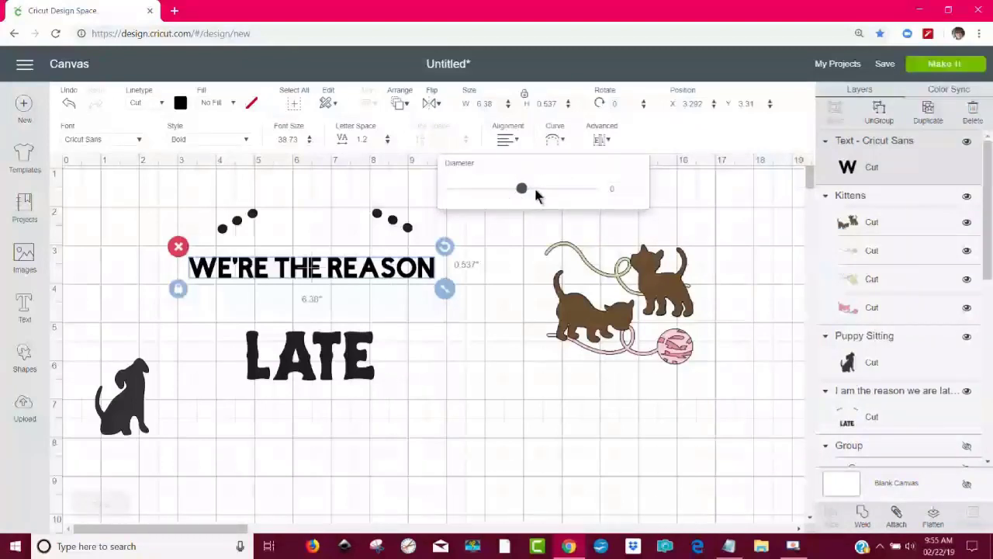
left_click_drag(521, 188, 535, 189)
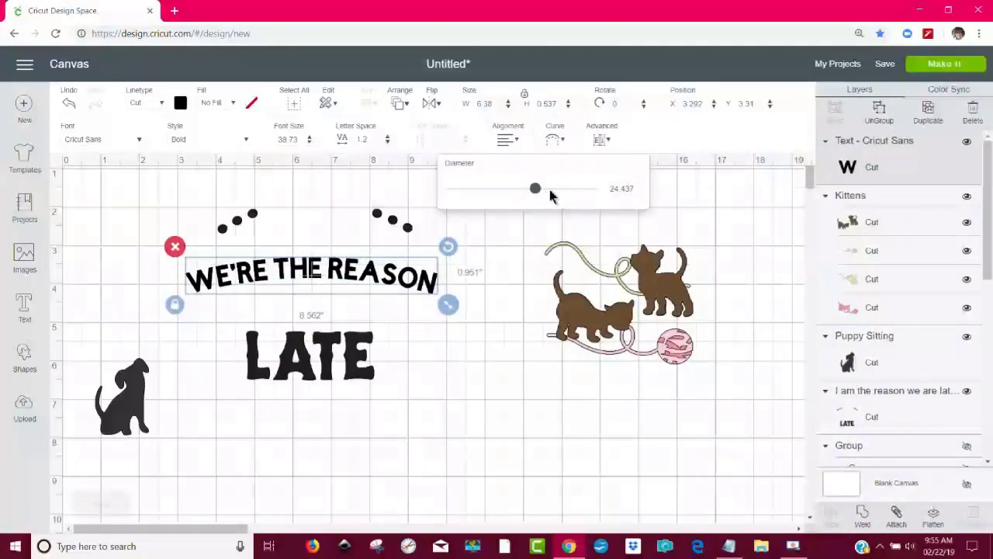
left_click(550, 189)
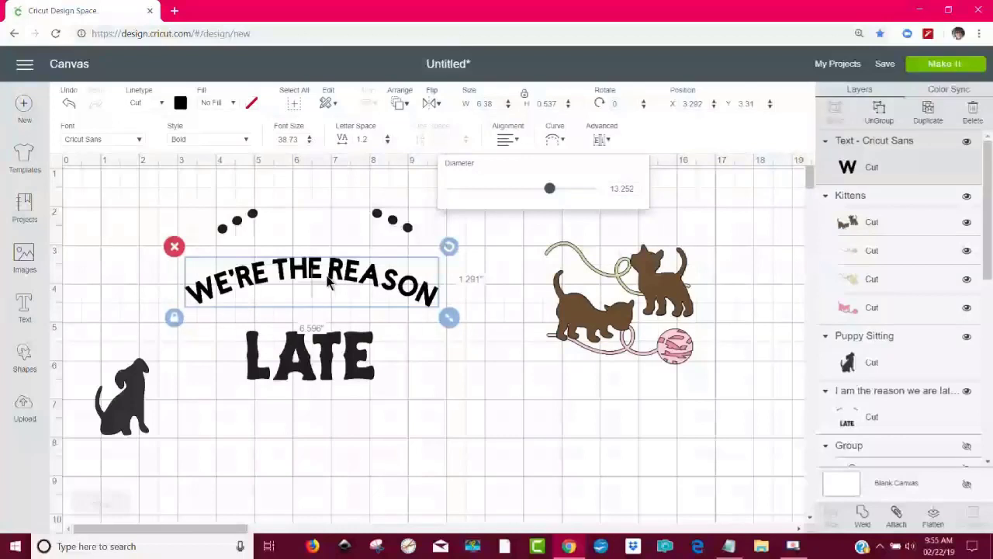
Reposition the dots and "LATE" design so the dots sit just above the curved text and "LATE" below it.
left_click_drag(328, 271, 326, 256)
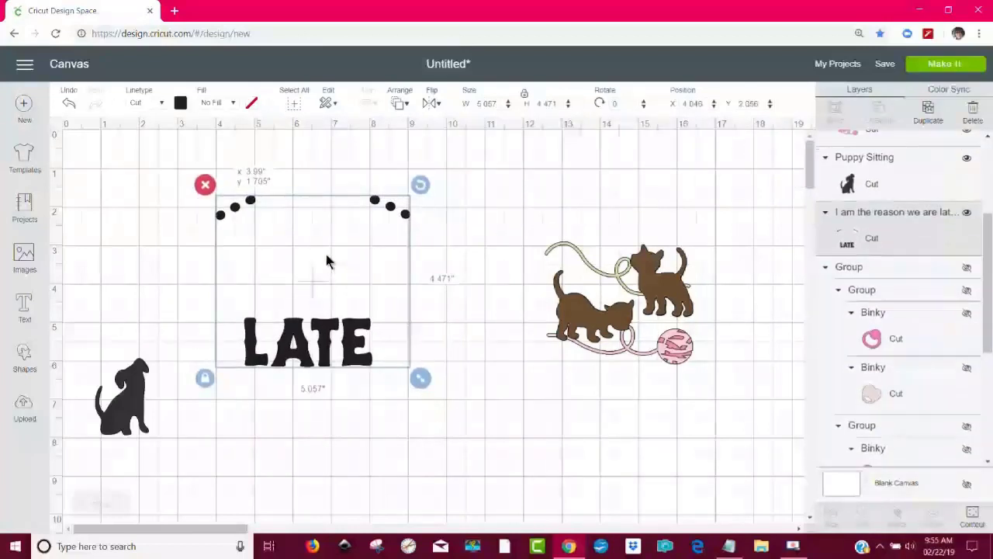
left_click(472, 281)
left_click_drag(341, 345, 322, 370)
left_click(460, 335)
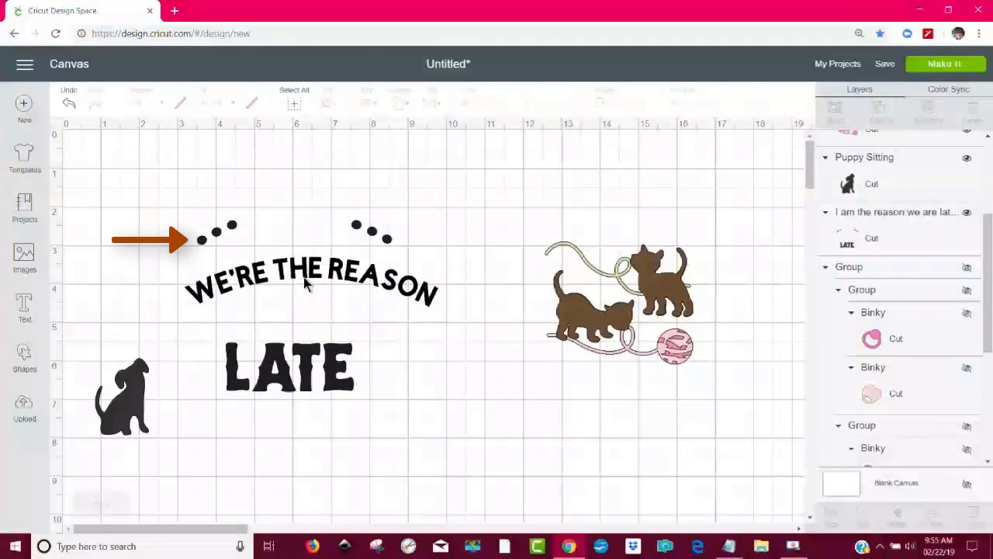
Tighten the curve of "WE'RE THE REASON" to a diameter of 8.634 and tuck it under the dots at about X 2.85, Y 2.61.
left_click_drag(310, 284, 298, 262)
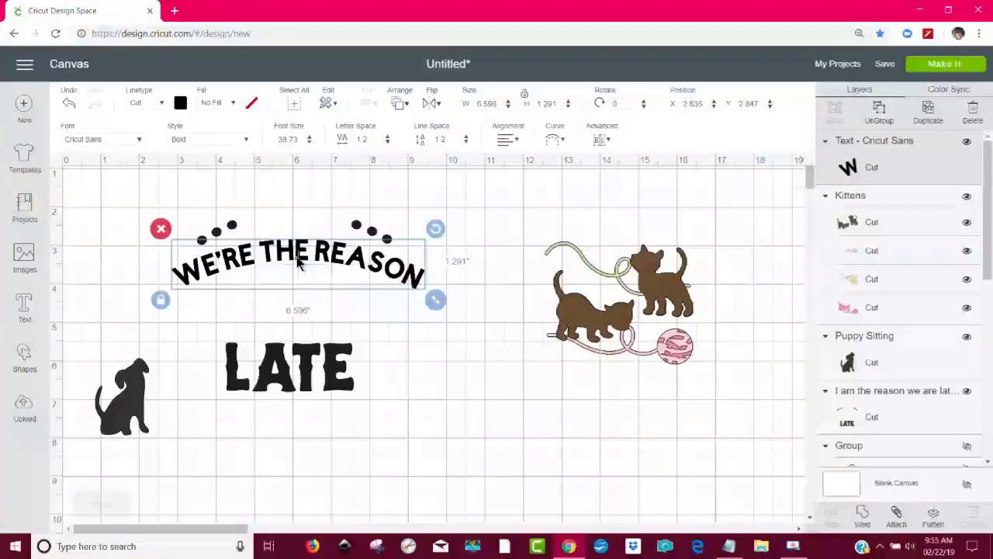
left_click(565, 140)
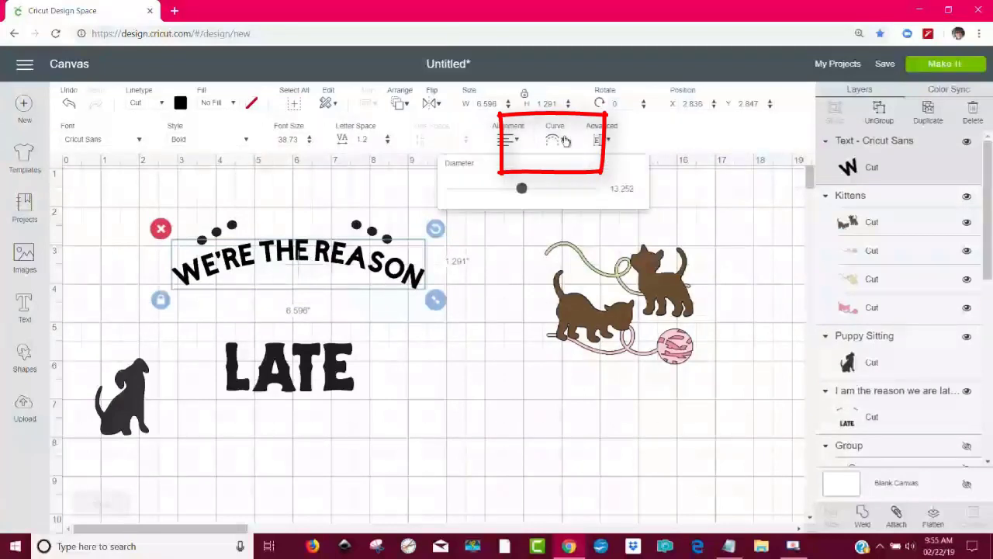
left_click(551, 189)
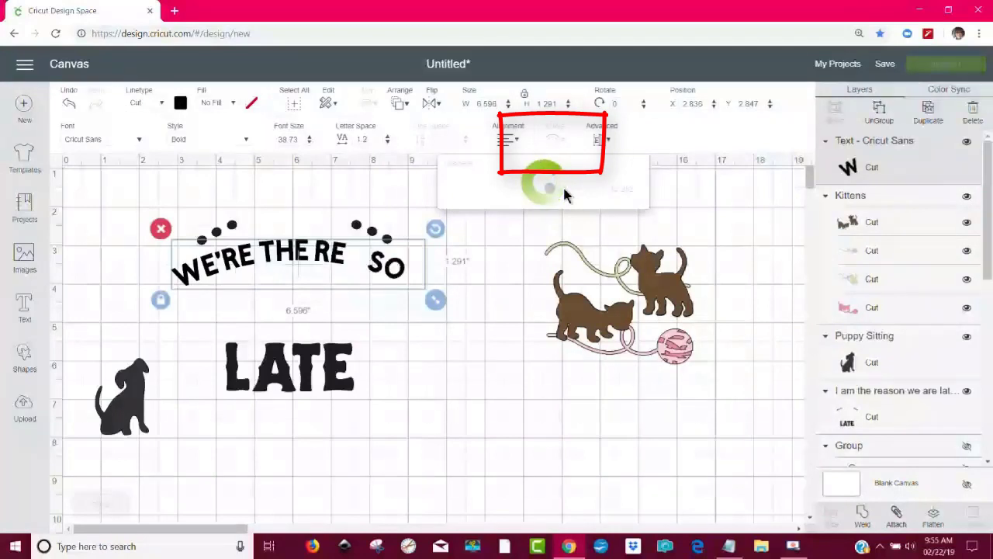
left_click(561, 191)
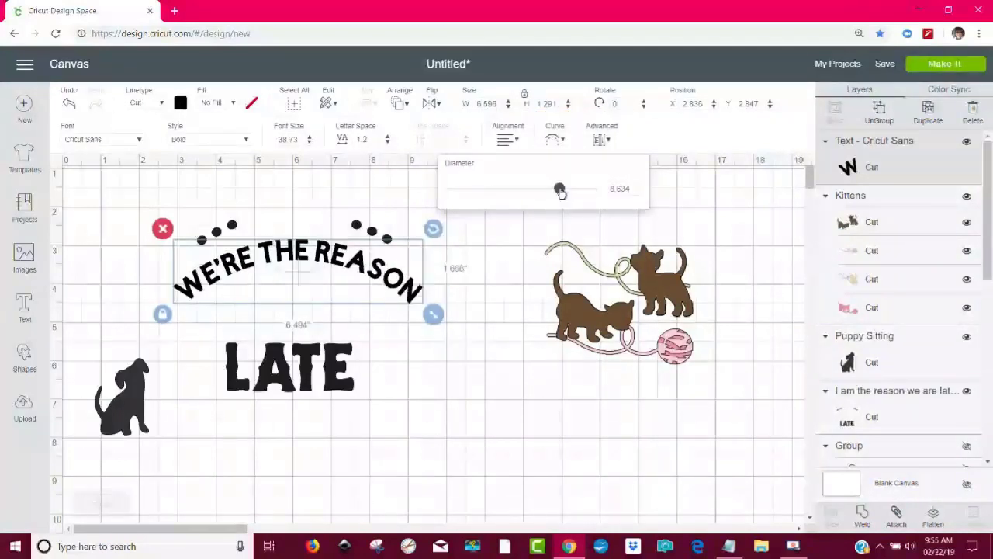
left_click(479, 382)
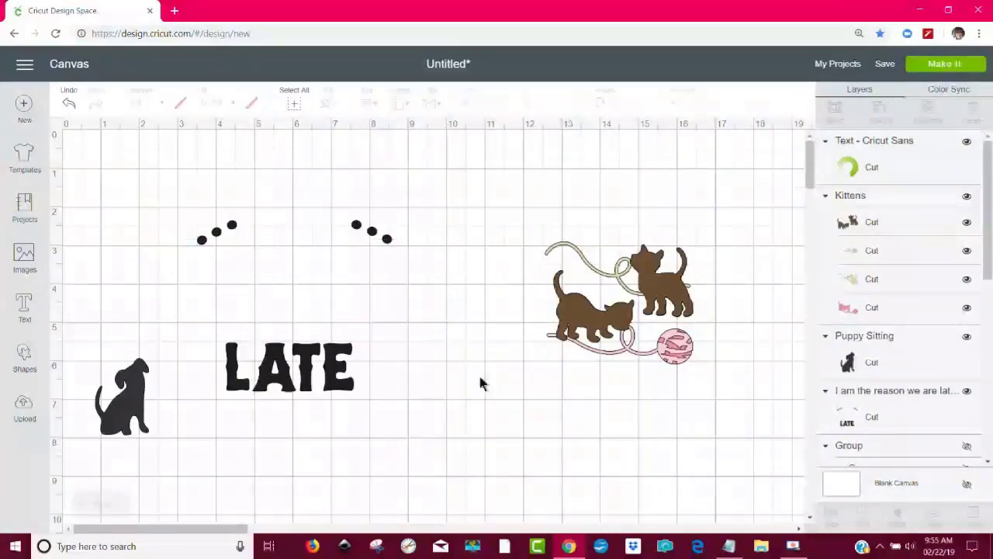
left_click_drag(339, 265, 339, 259)
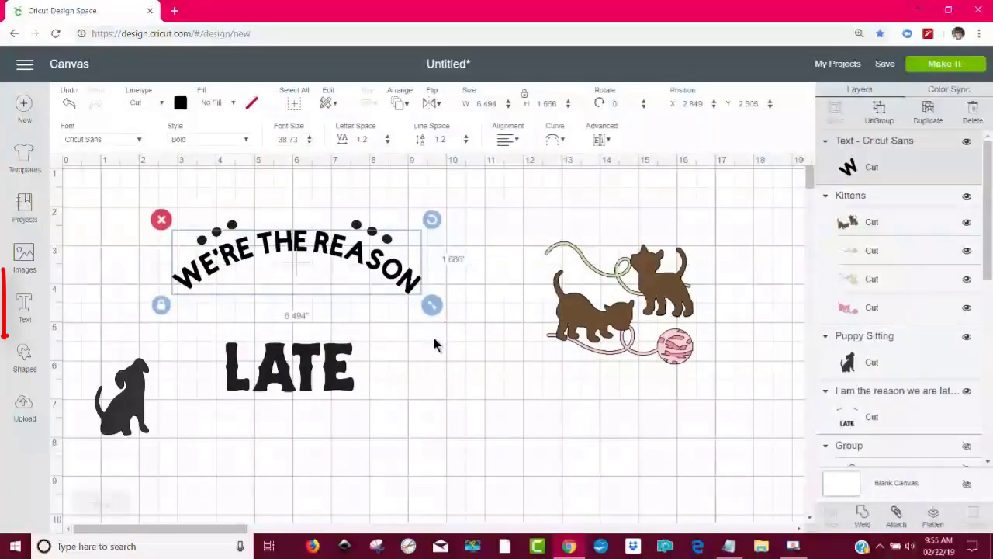
Add the text "THEY ARE" below "LATE", keeping the Cricut Sans font.
left_click(25, 309)
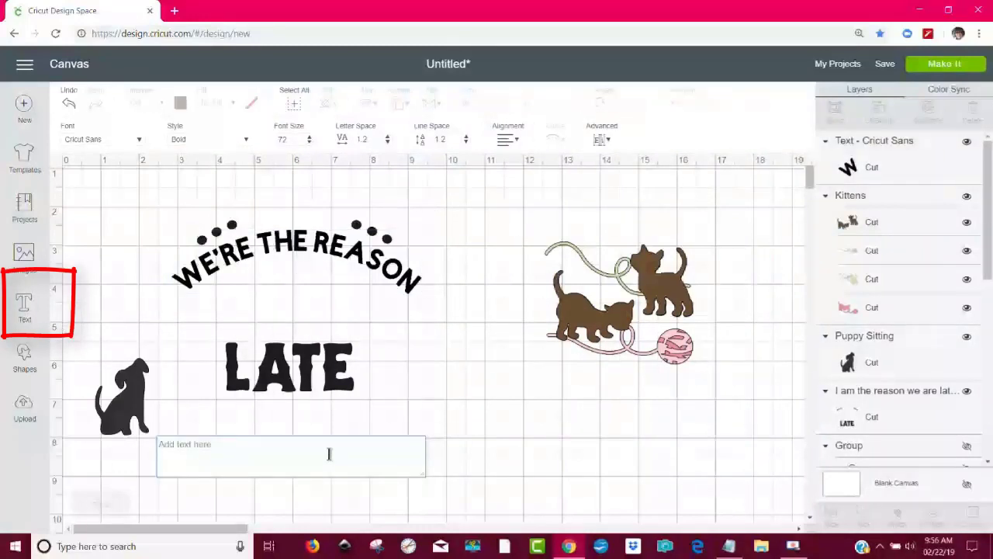
type("THEY ARE")
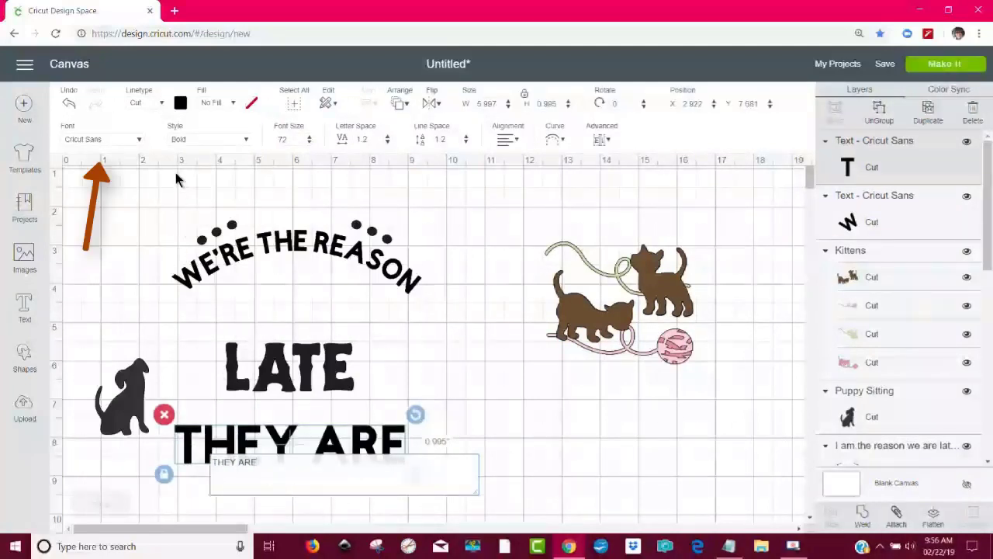
left_click(138, 143)
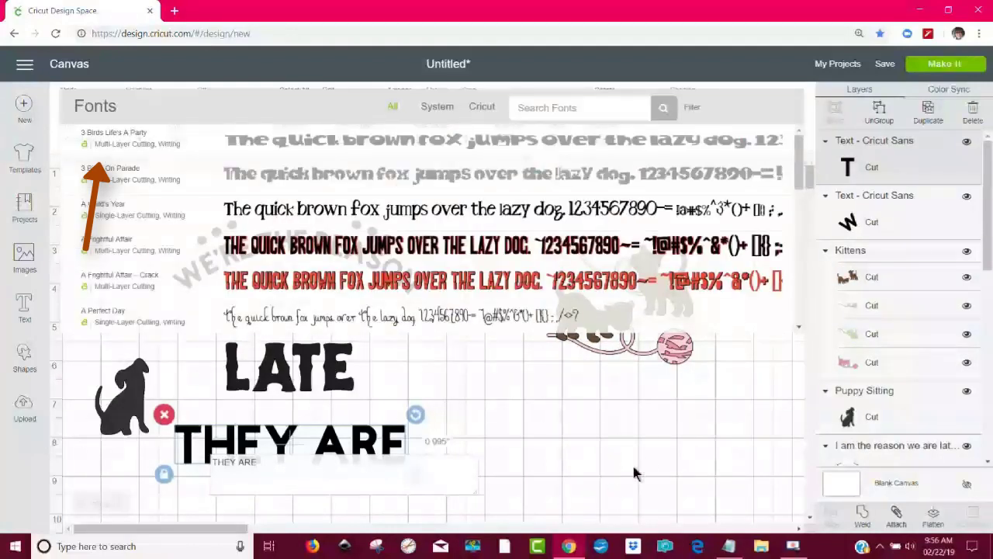
left_click(709, 437)
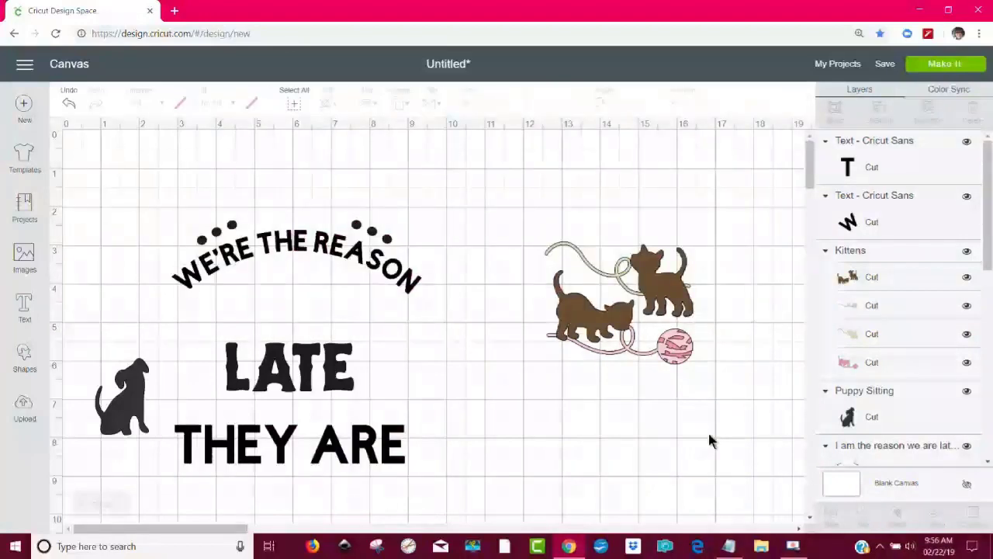
Shrink "THEY ARE" to font size 51.77, place it above "LATE" at about X 3.76, Y 3.92 and set its style to Regular.
left_click(401, 464)
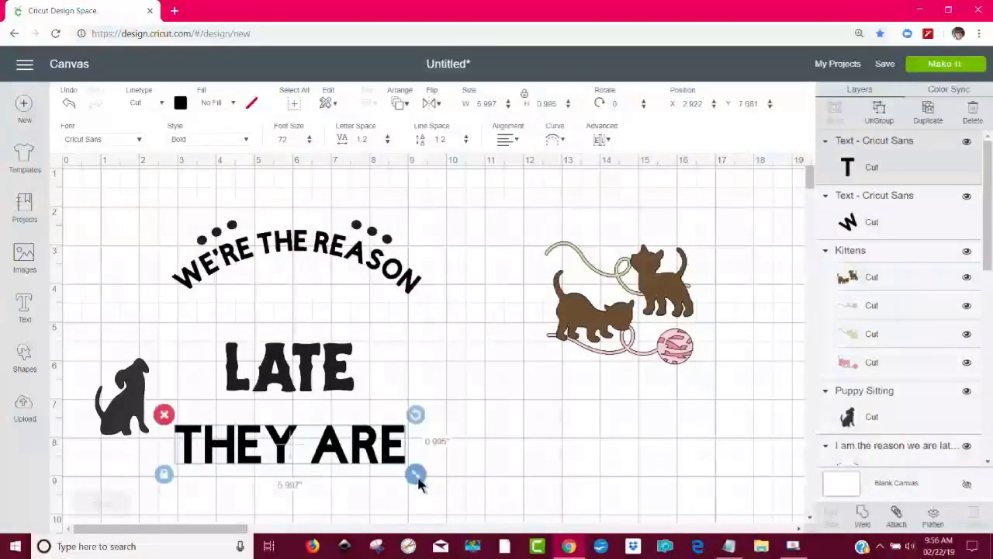
left_click_drag(416, 475, 353, 264)
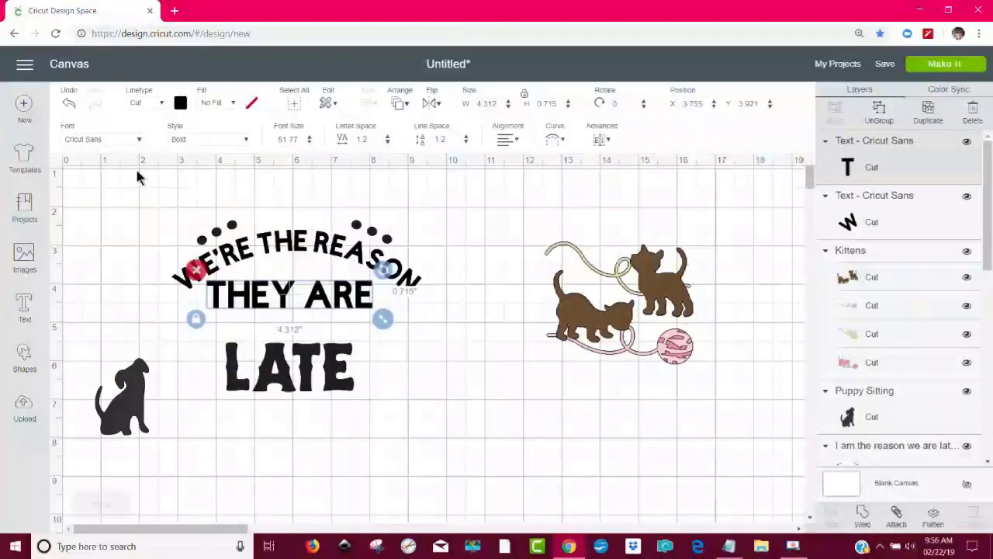
left_click(246, 139)
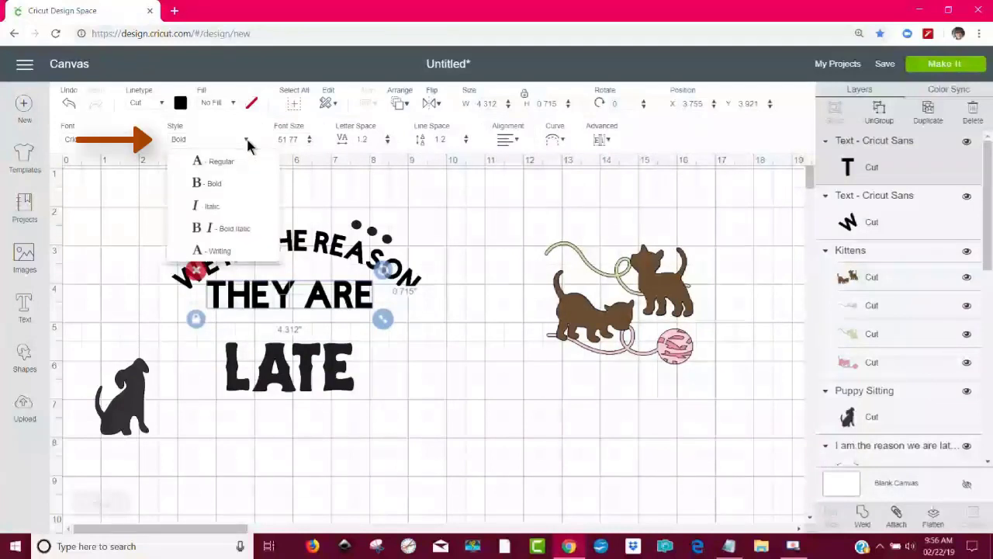
left_click(225, 161)
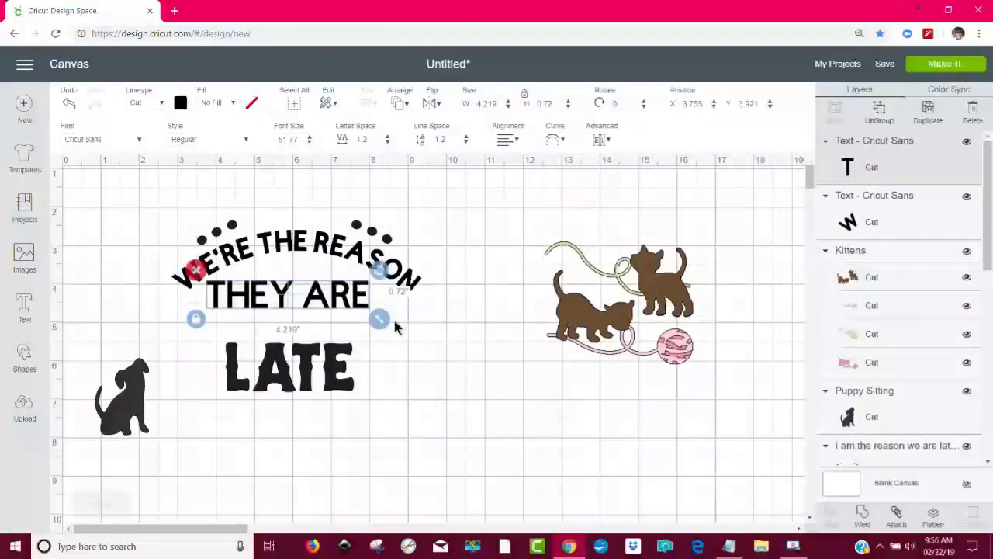
Shrink "THEY ARE" to about 3.37 in wide just above "LATE" and lower the curved text to about X 2.77, Y 3.64.
left_click_drag(378, 320, 328, 323)
left_click(302, 248)
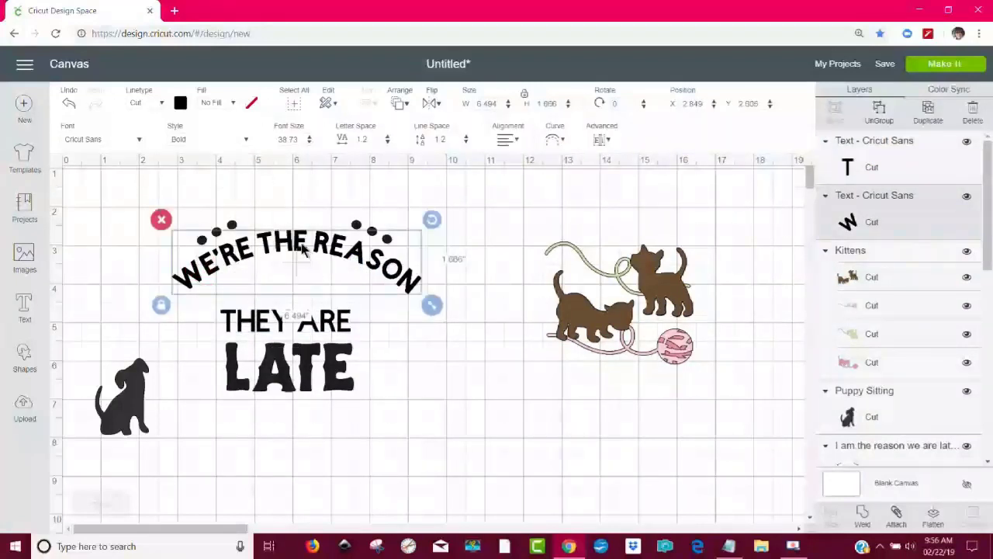
left_click_drag(303, 248, 299, 288)
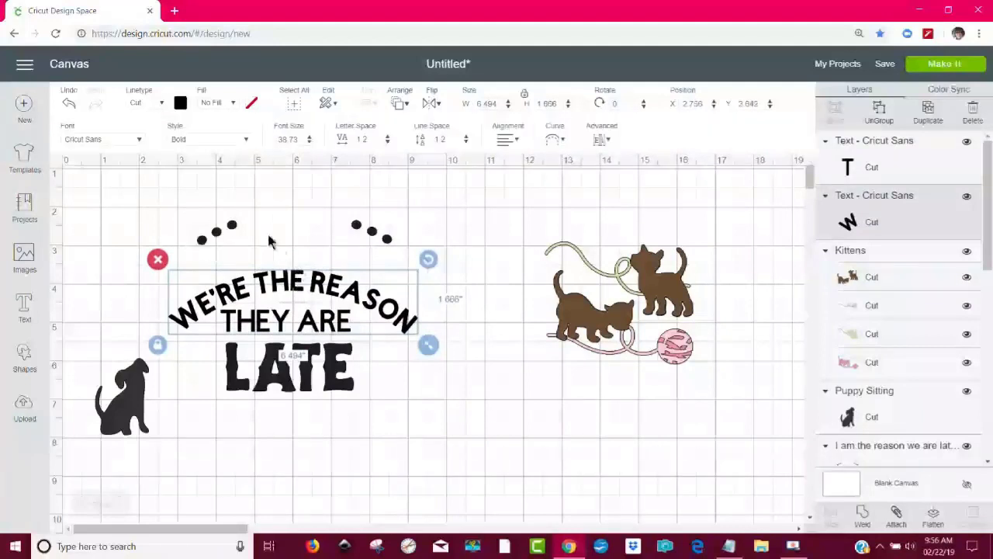
Duplicate the dots and "LATE" design and move the copy away from the wording to about X 9.64, Y 4.78.
mouse_move(232, 226)
left_mouse_down()
mouse_move(227, 246)
mouse_move(233, 227)
left_mouse_up()
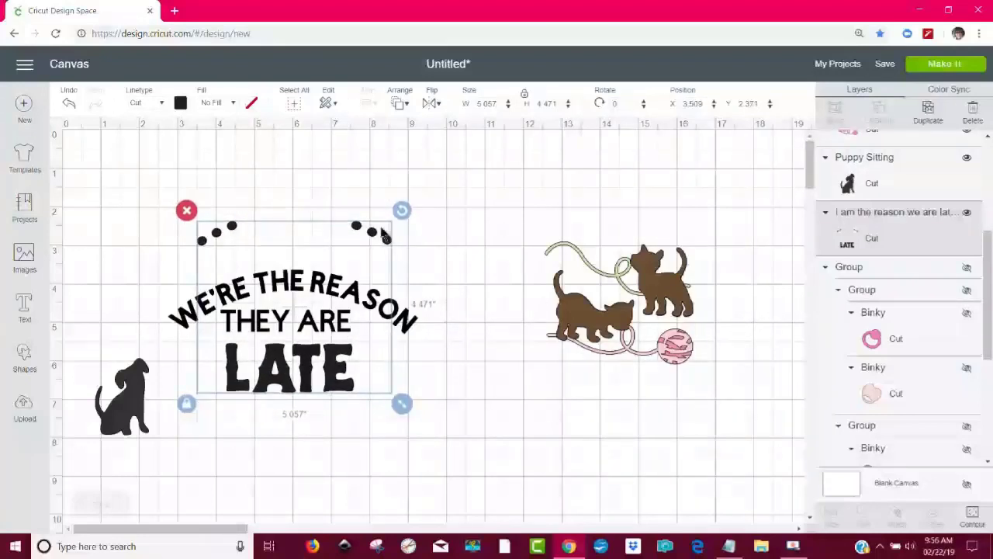
left_click(928, 115)
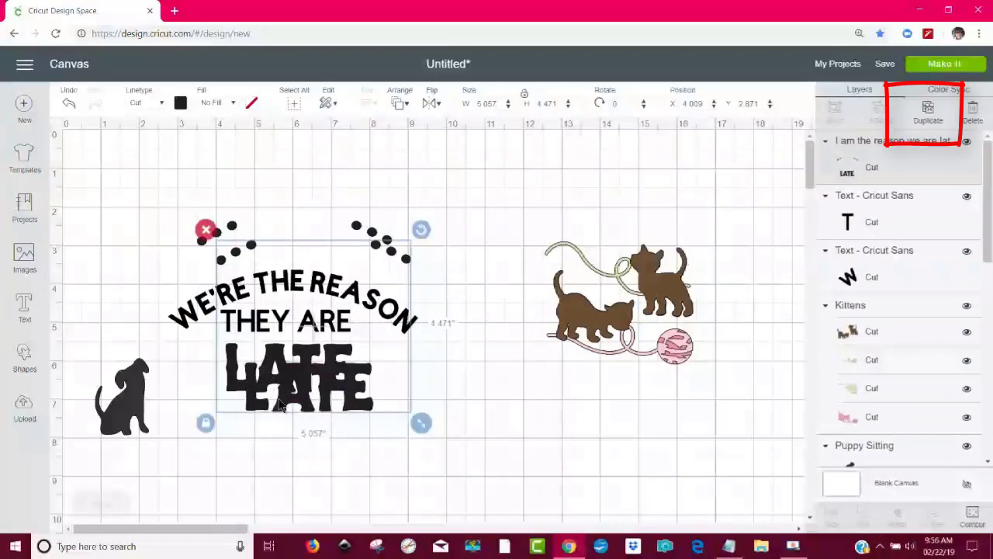
left_click_drag(289, 405, 505, 478)
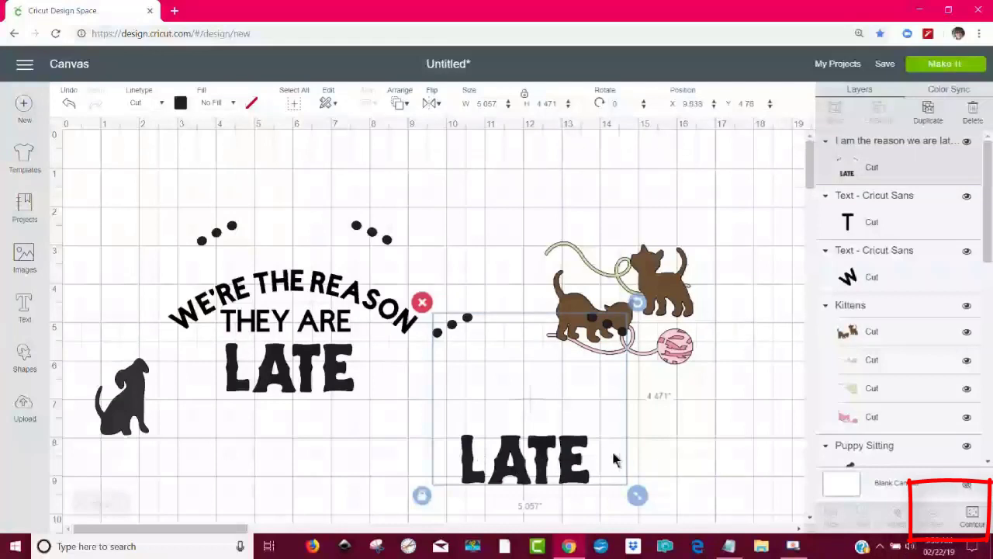
Hide all the letters of "LATE" in the duplicated design with Contour, leaving only its six dots.
left_click(973, 515)
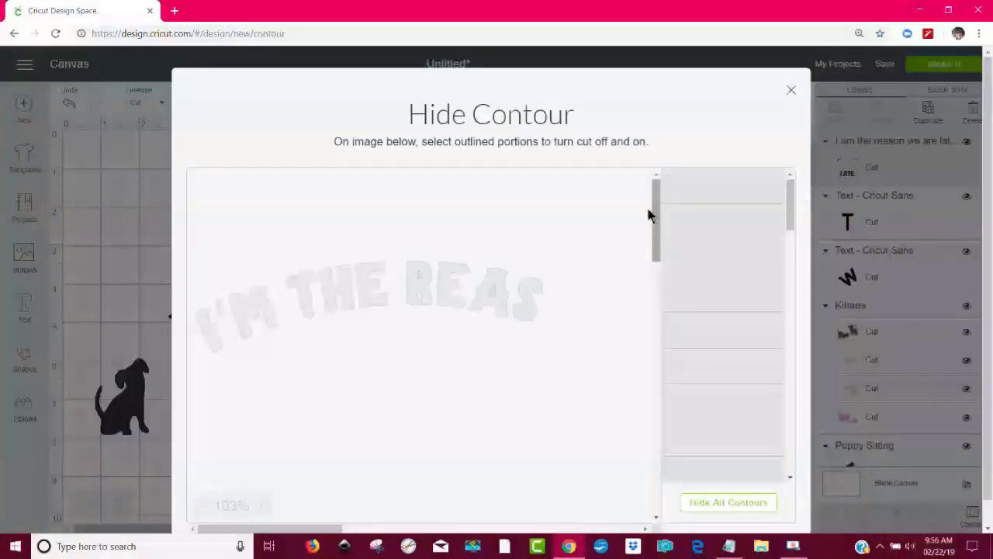
scroll(459, 348, "down", 3)
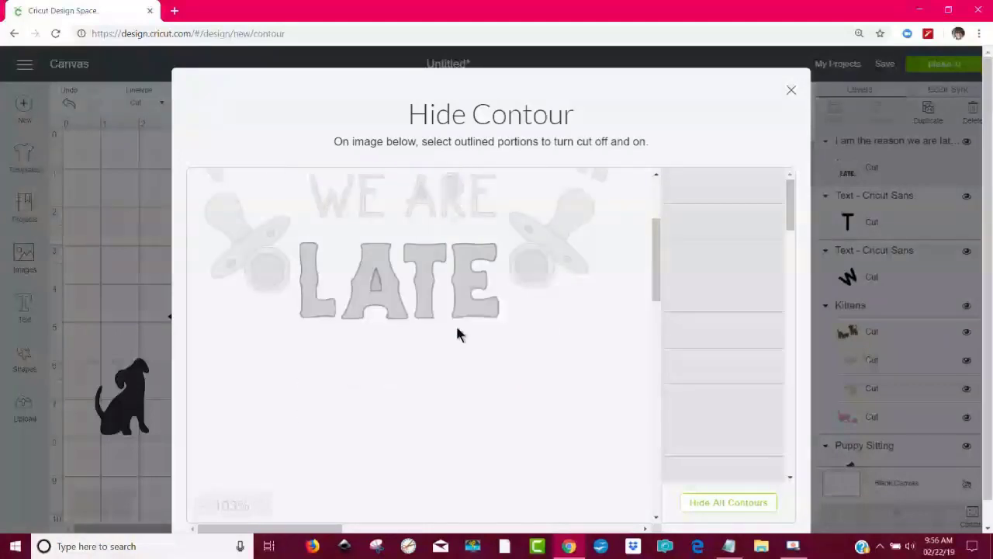
left_click(476, 306)
left_click(419, 295)
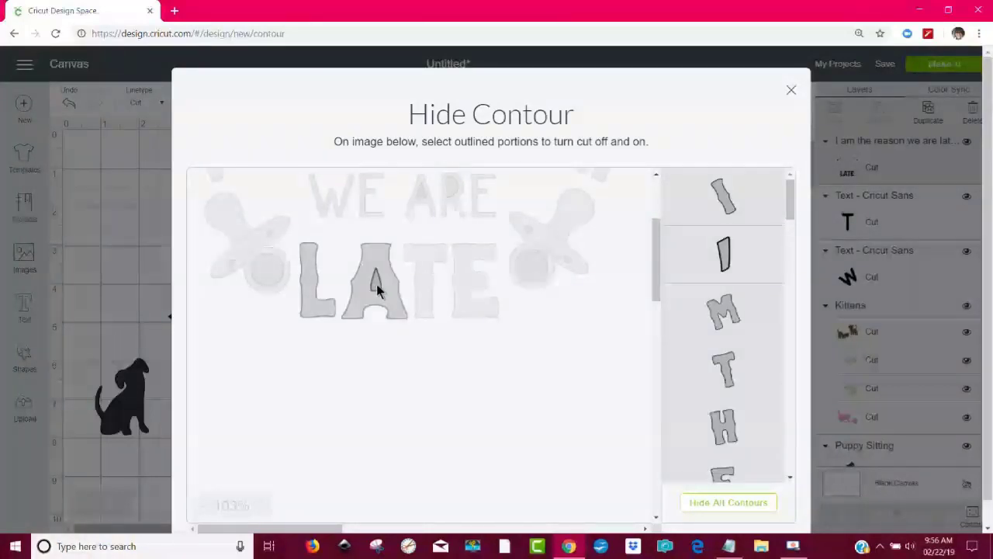
left_click(378, 290)
left_click(388, 309)
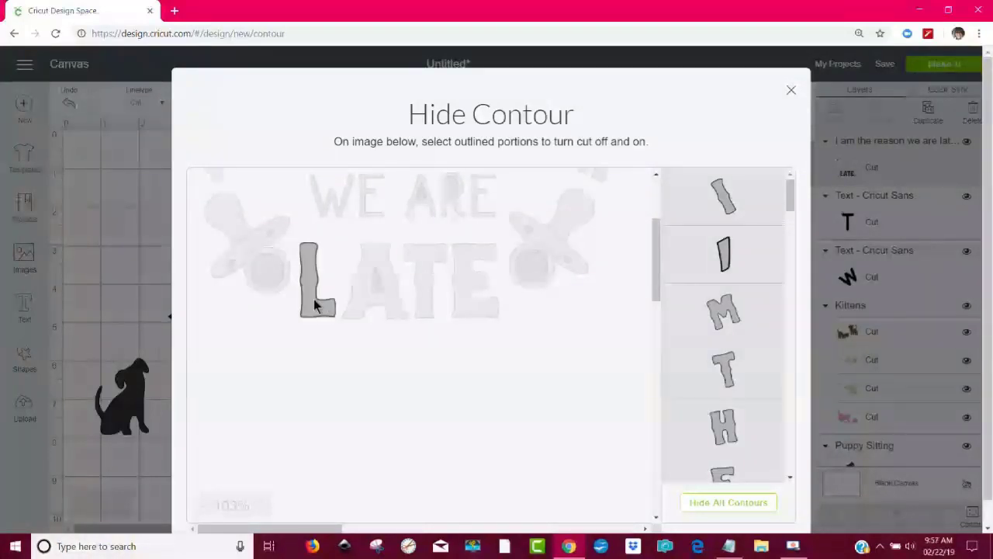
left_click(314, 298)
left_click(99, 252)
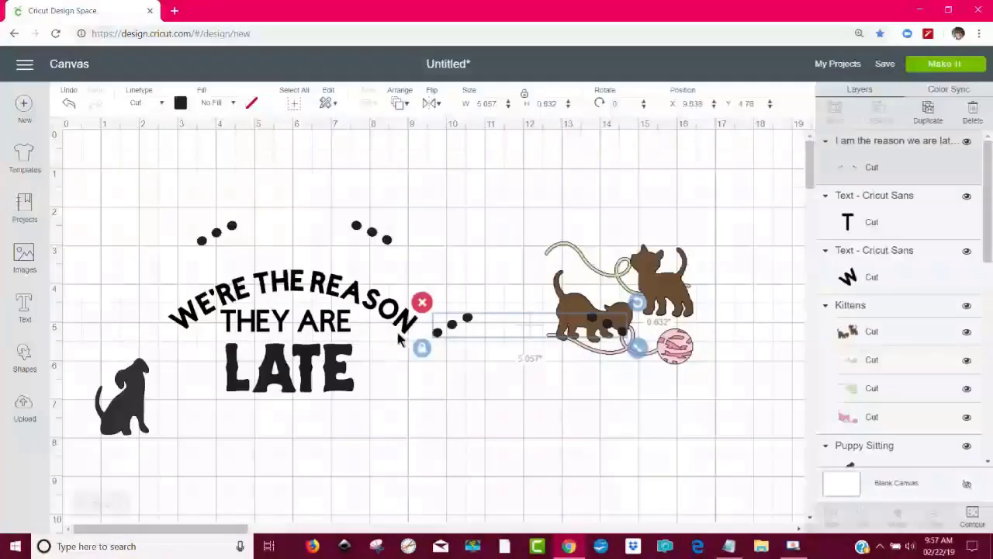
Place the dots-only copy above the curved text at about X 3.45, Y 3.17 and move the original design to about X 10.29, Y 1.48.
left_click_drag(353, 242, 559, 479)
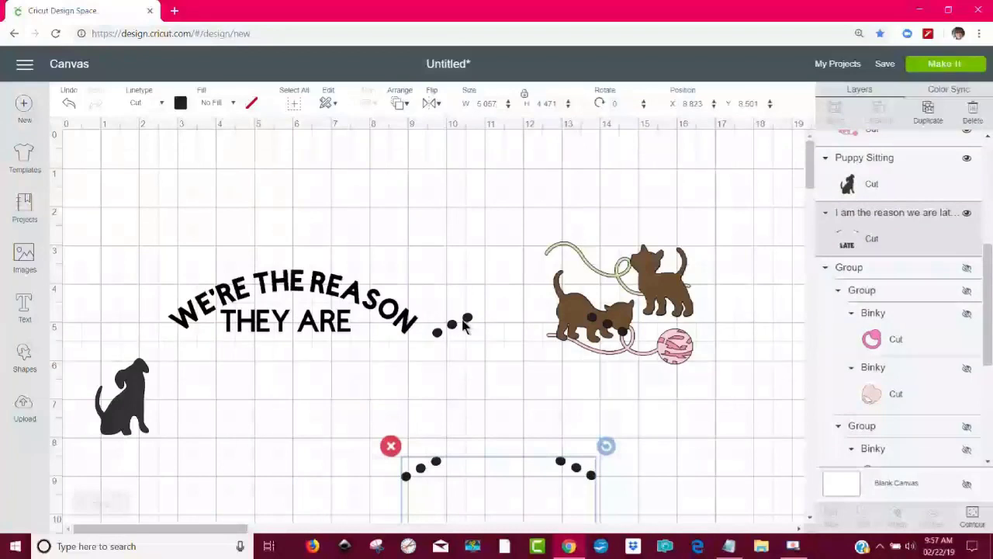
left_click_drag(464, 326, 225, 266)
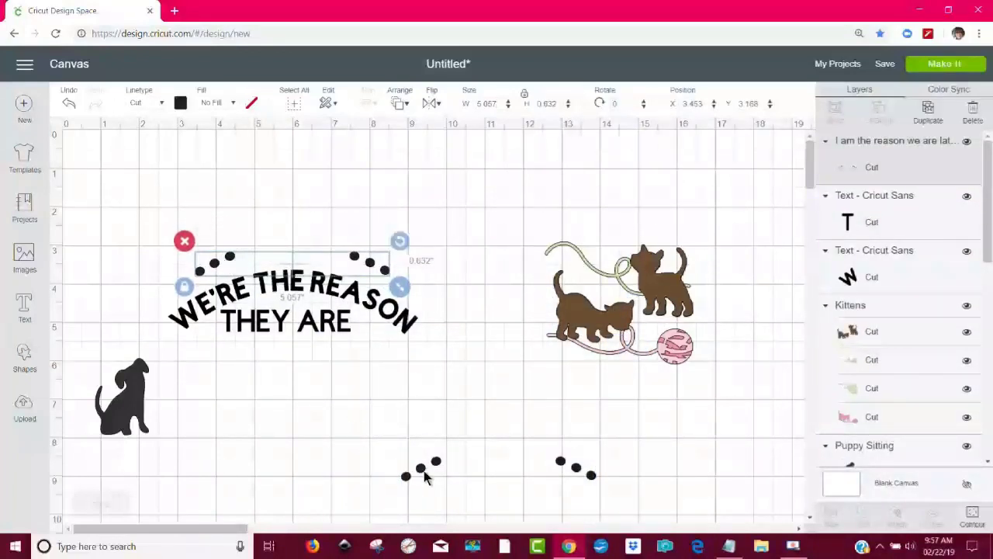
left_click_drag(425, 473, 481, 200)
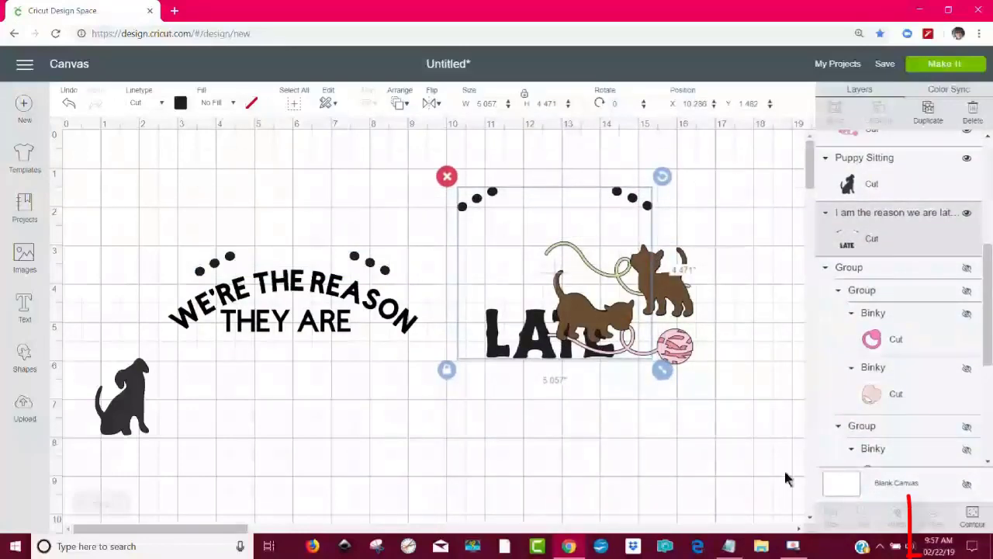
Hide all six dots of the original design with Contour, leaving only "LATE".
left_click(973, 514)
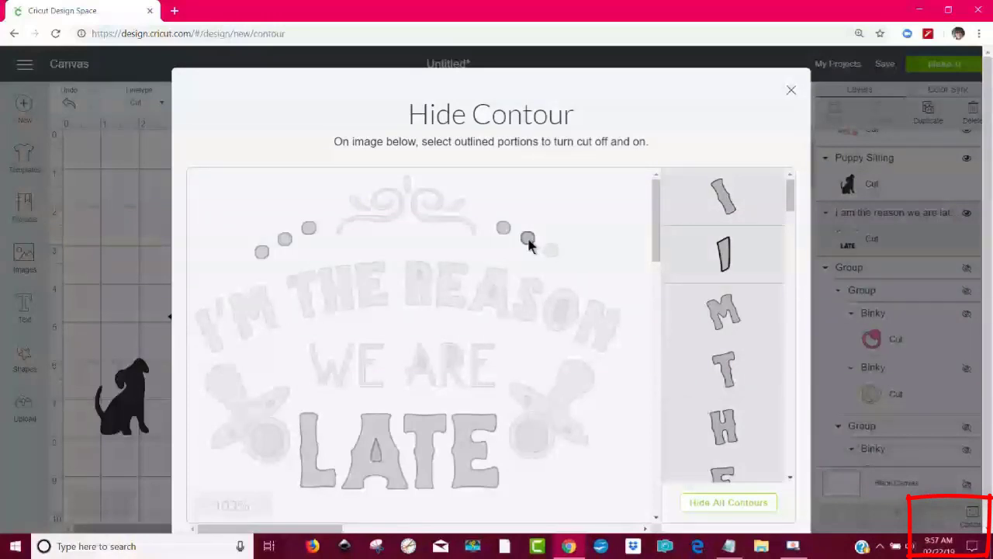
left_click(502, 228)
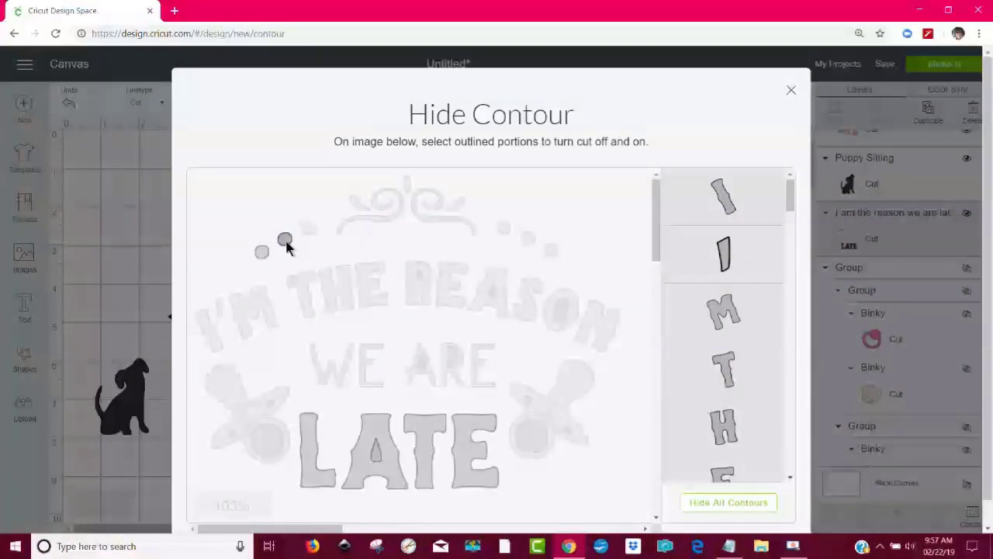
left_click(166, 251)
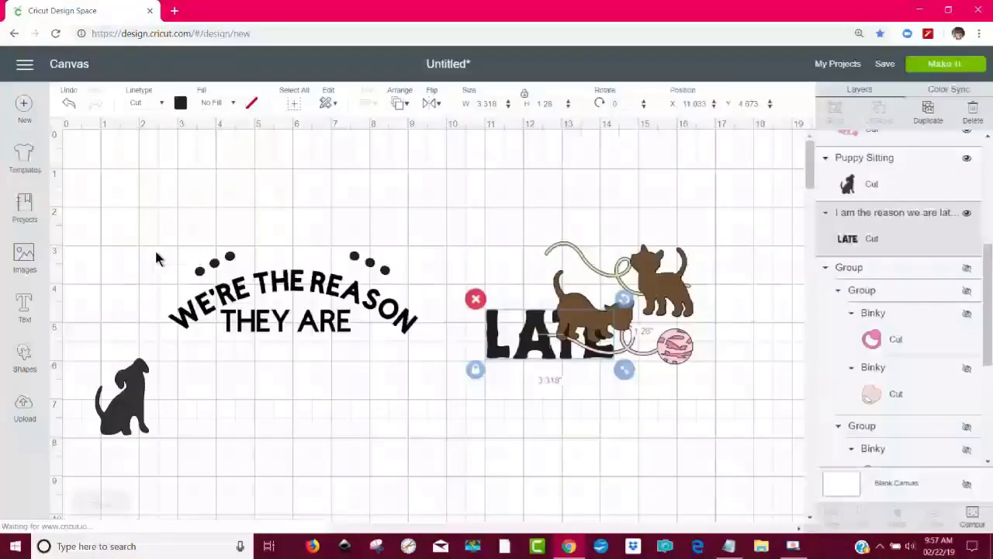
Place "LATE" under the other text and lower "THEY ARE", the curved text to about Y 3.94 and the dots to about Y 3.58.
left_click_drag(530, 351, 272, 408)
left_click(285, 329)
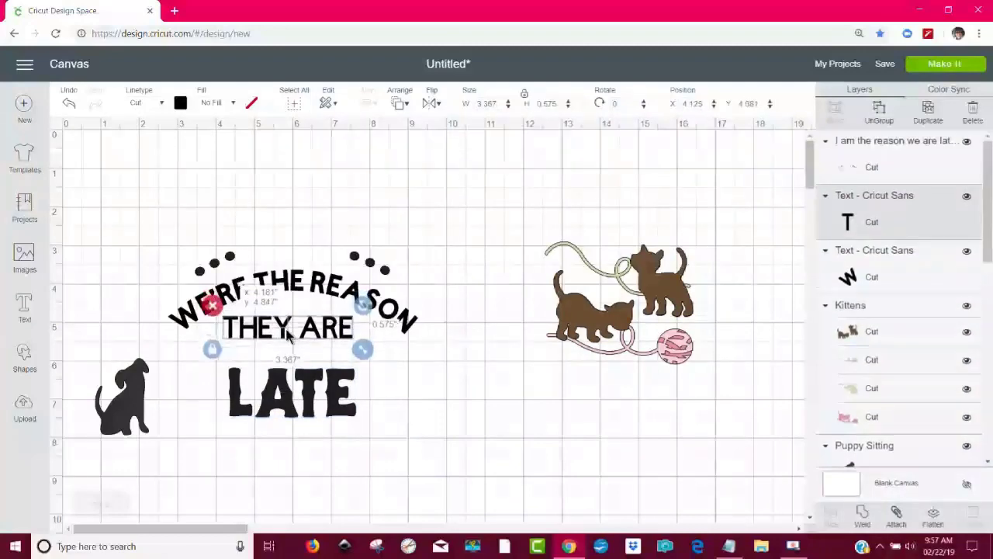
left_click_drag(297, 291, 303, 304)
double_click(303, 304)
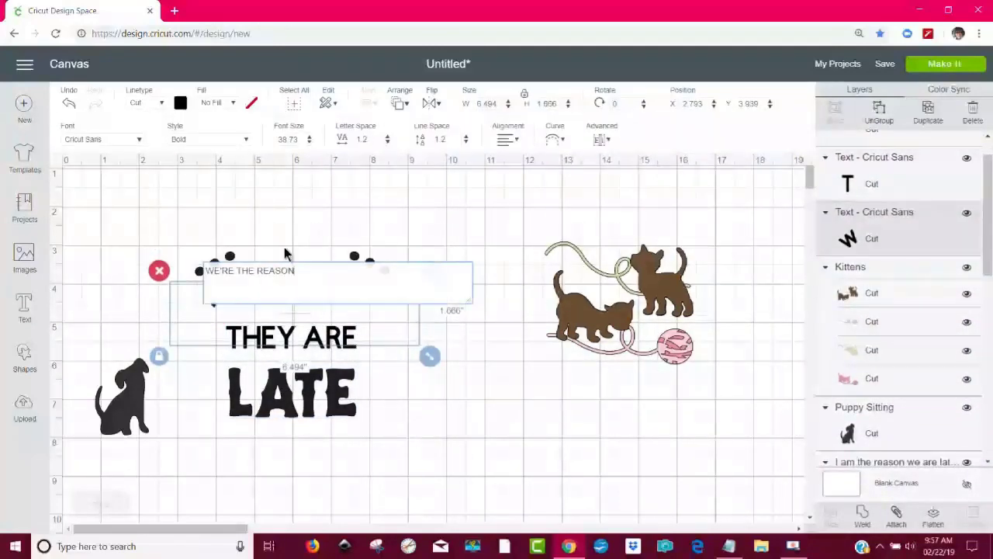
left_click(284, 247)
mouse_move(233, 261)
left_mouse_down()
mouse_move(220, 280)
mouse_move(230, 276)
left_mouse_up()
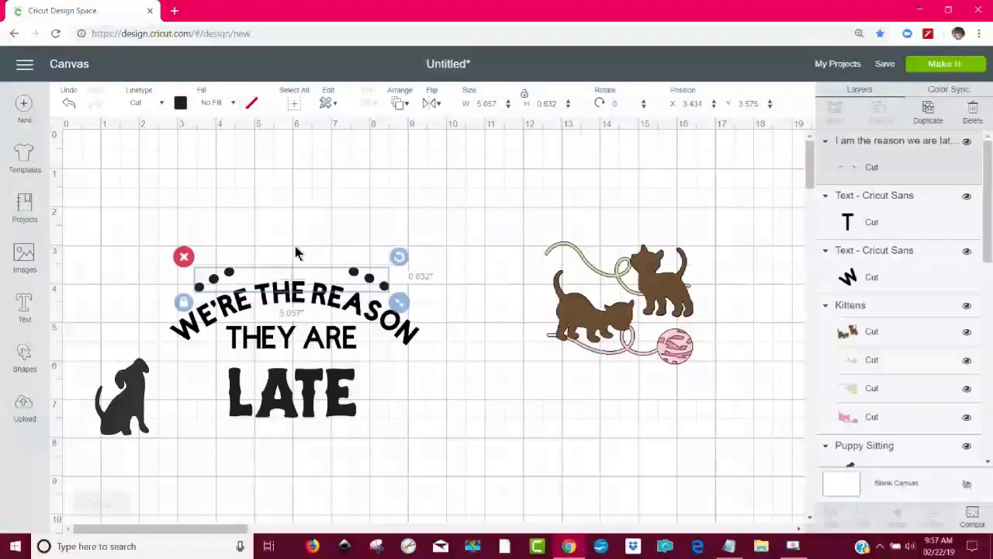
Extend the left row of dots with a duplicate whose right three dots are hidden by Contour, placed at about X 4.60, Y 2.99.
left_click(929, 115)
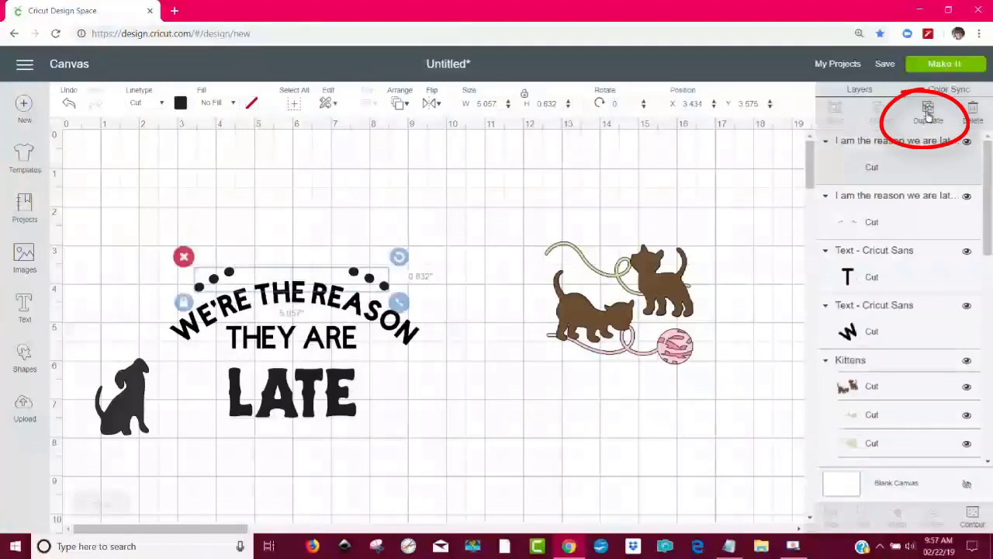
left_click_drag(378, 297, 419, 200)
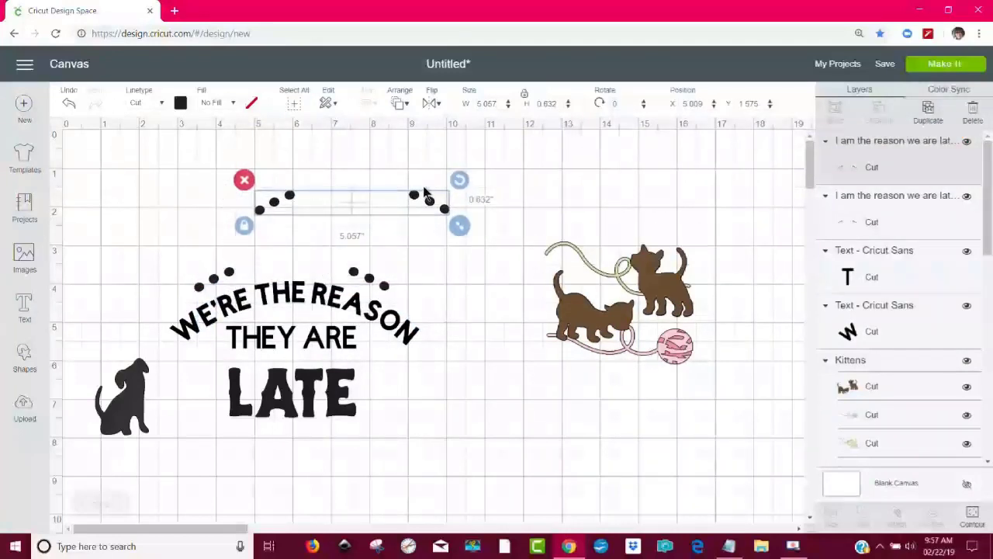
left_click(972, 516)
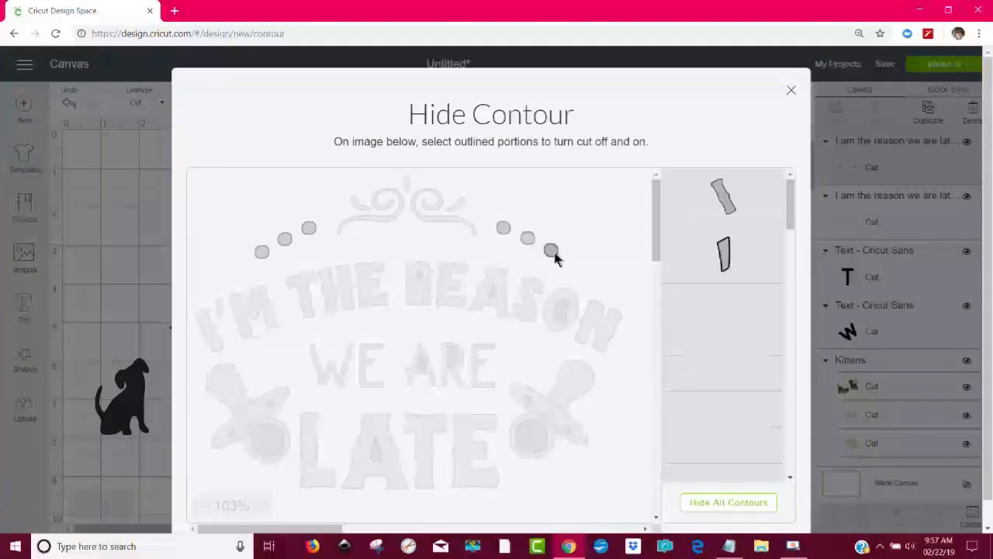
left_click(552, 252)
left_click(529, 240)
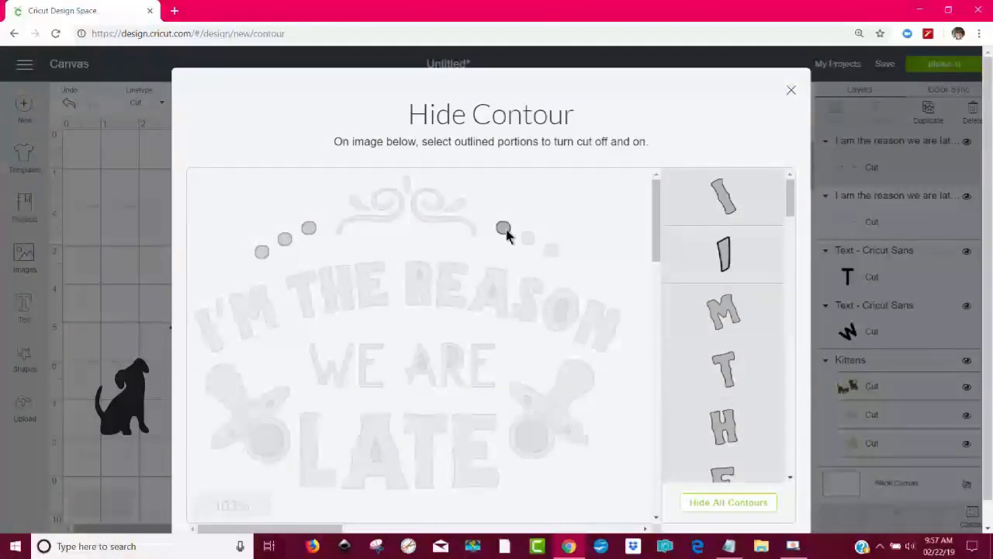
left_click(122, 180)
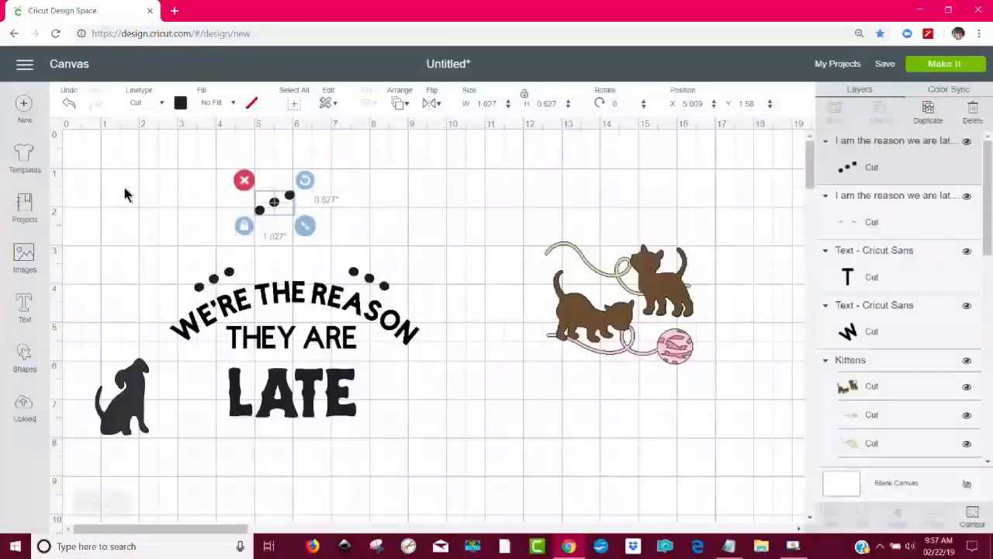
left_click_drag(274, 203, 259, 260)
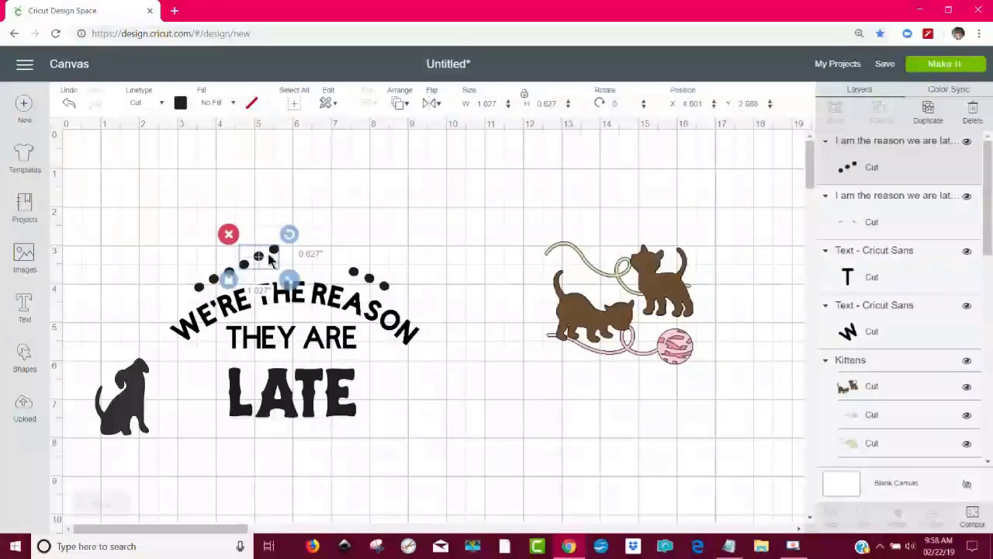
left_click(447, 250)
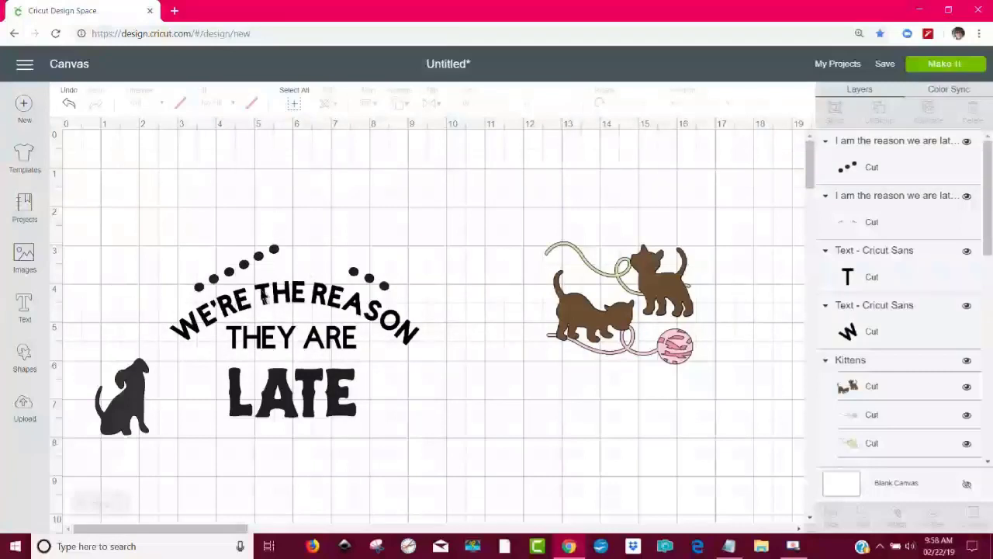
Hide the three right-hand dots of the original dots layer with Contour.
left_click(372, 281)
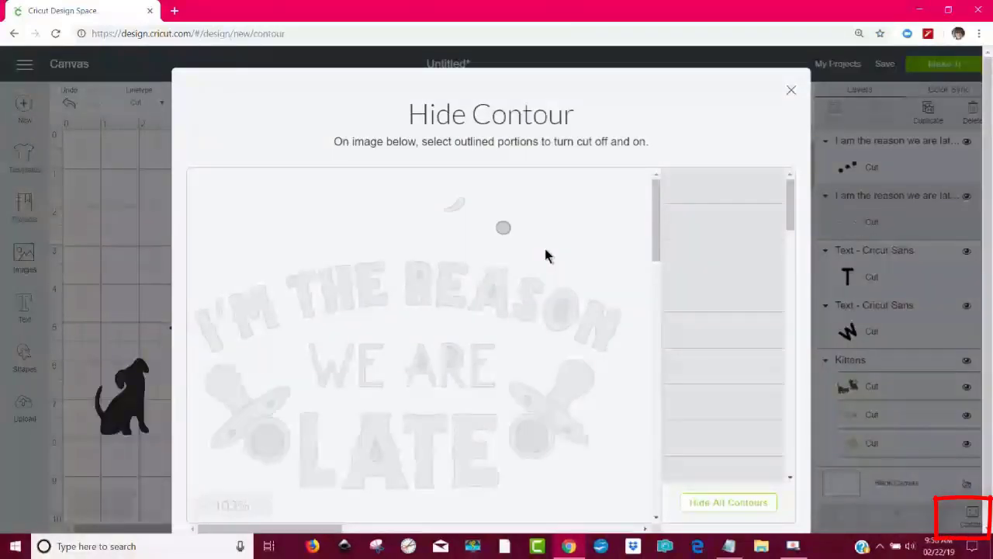
left_click(503, 228)
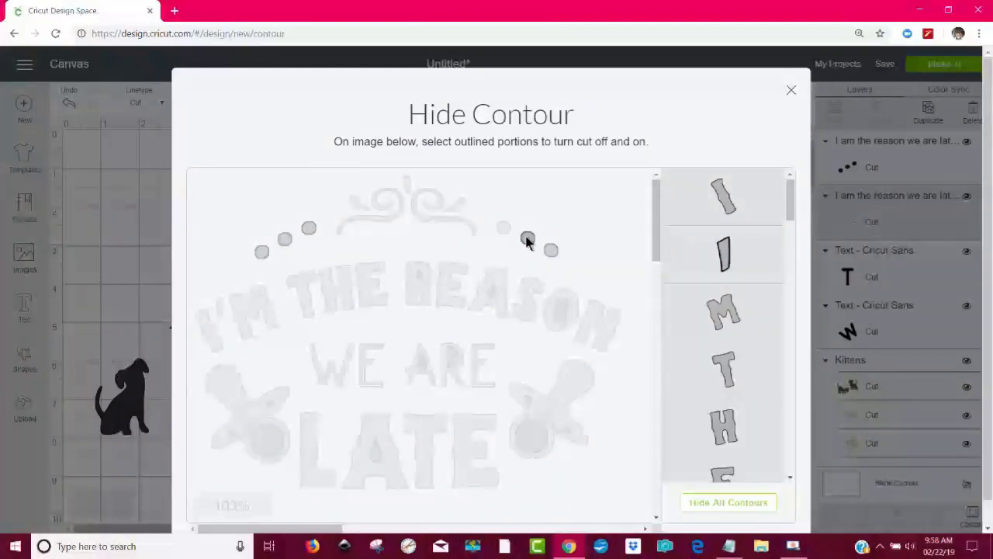
left_click(528, 237)
left_click(551, 252)
left_click(138, 205)
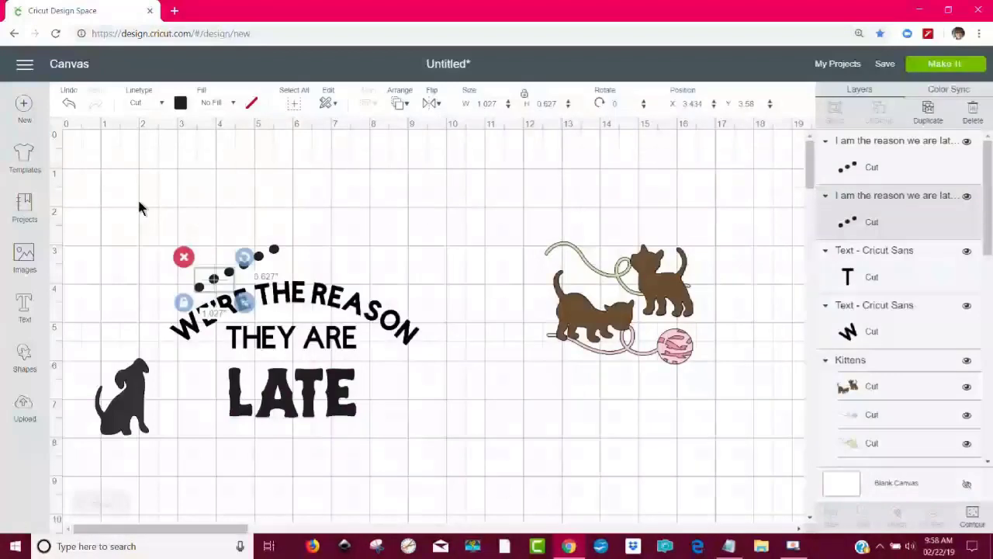
left_click(204, 246)
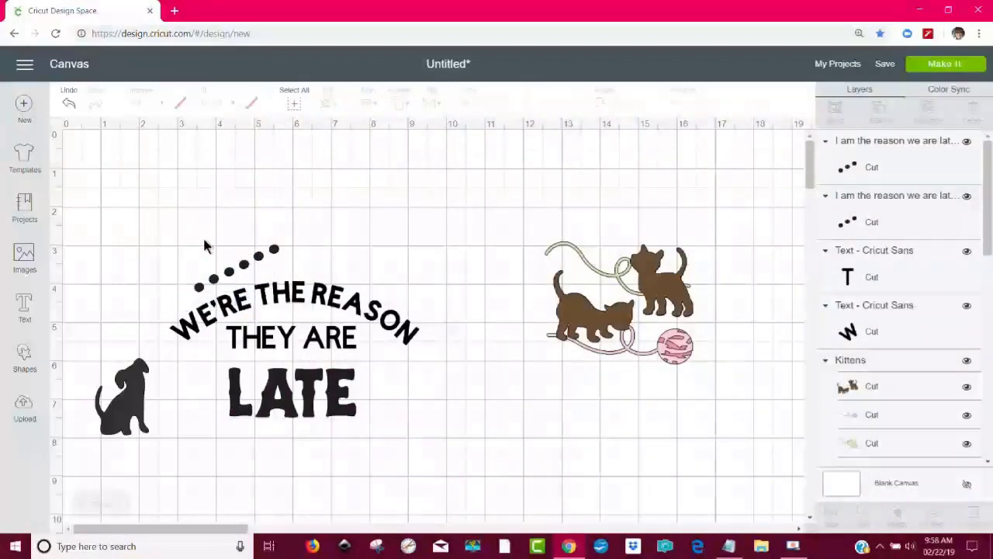
Group the two sets of three dots, then duplicate the group and move the copy to about X 6.42, Y 2.36.
left_click(215, 280)
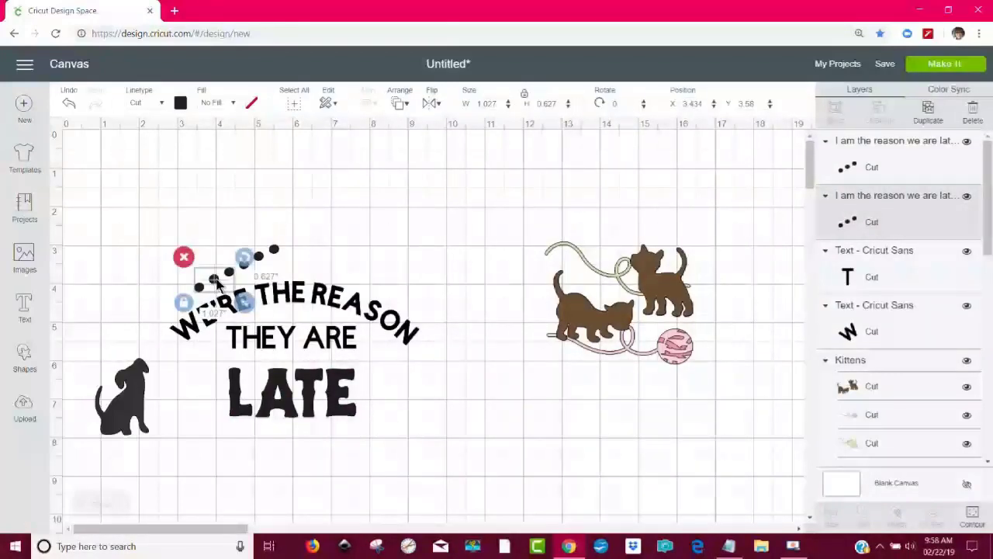
left_click(268, 260, "shift")
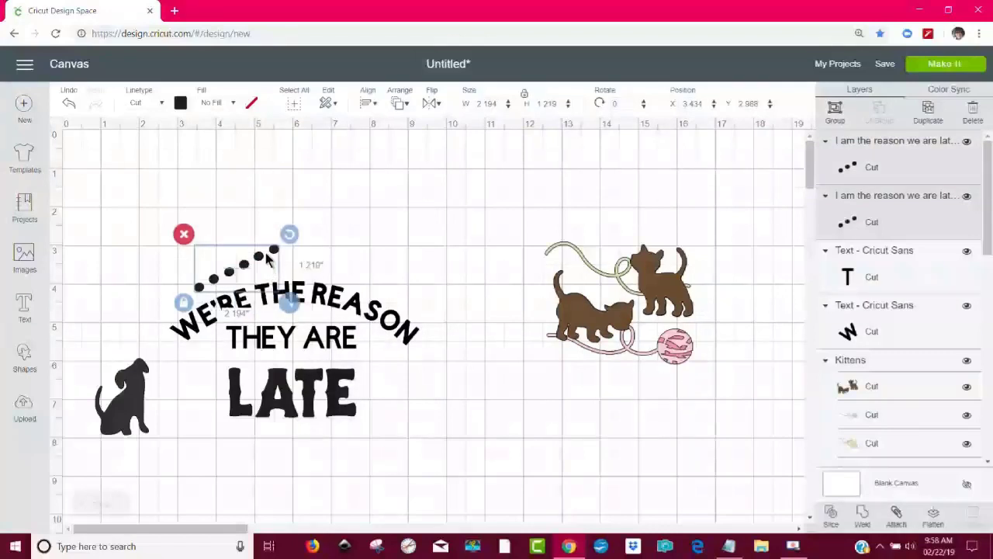
left_click(835, 111)
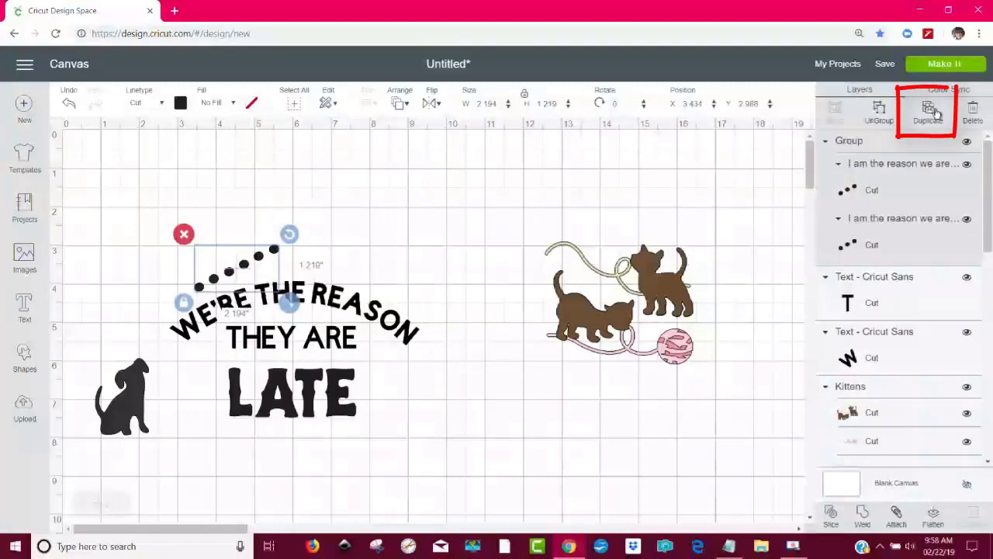
left_click(931, 111)
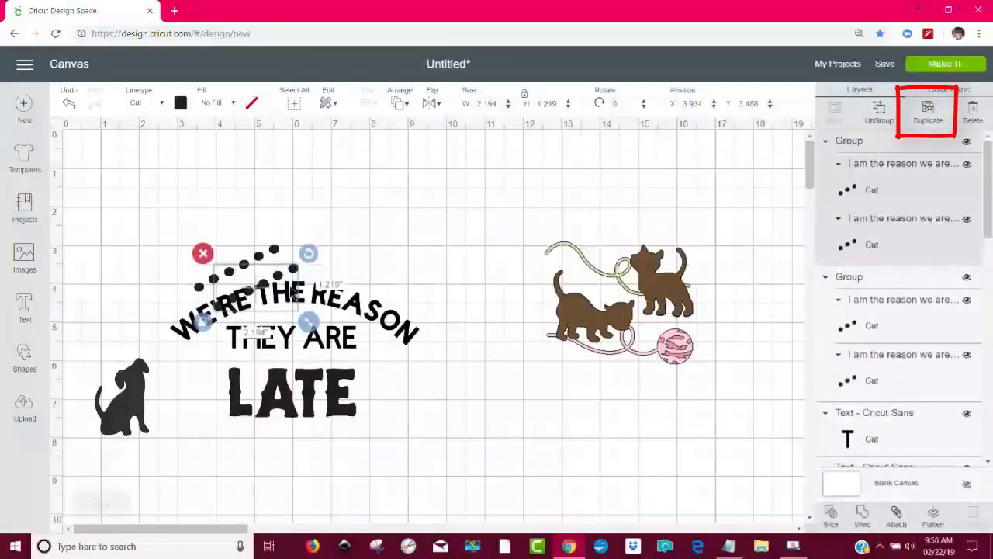
mouse_move(278, 281)
left_mouse_down()
mouse_move(292, 236)
mouse_move(372, 241)
left_mouse_up()
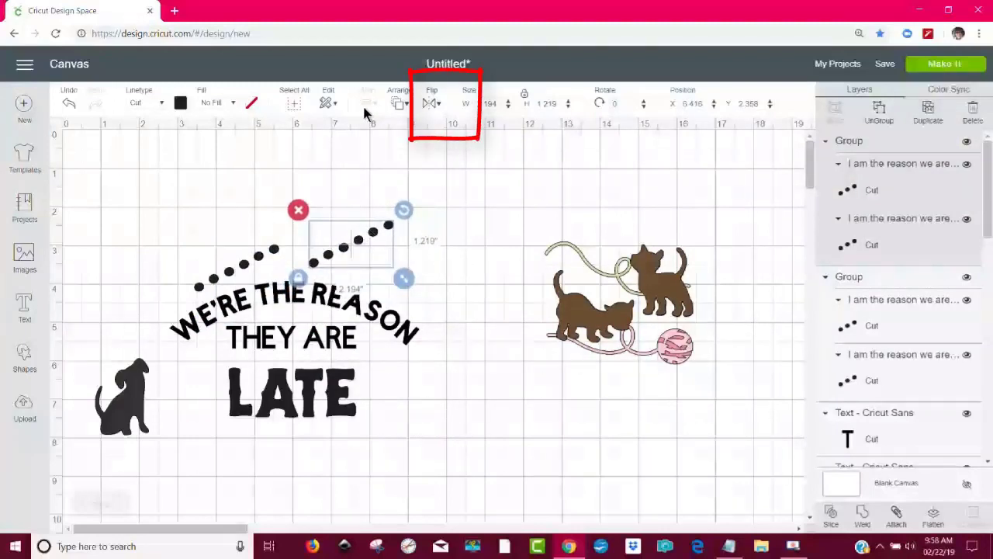
Flip the copied group of six dots horizontally and place it above the right side of the curved text, mirroring the other row.
left_click(433, 105)
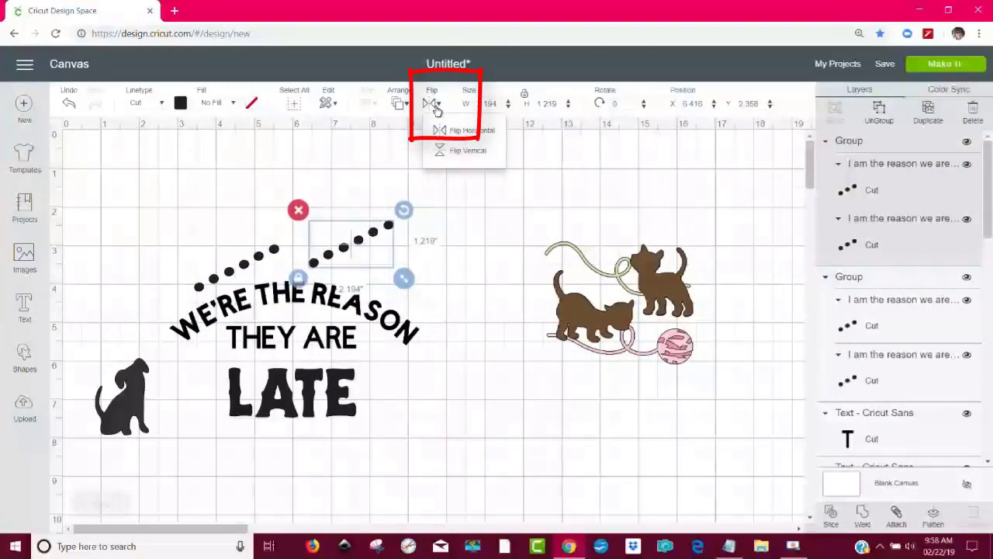
left_click(457, 137)
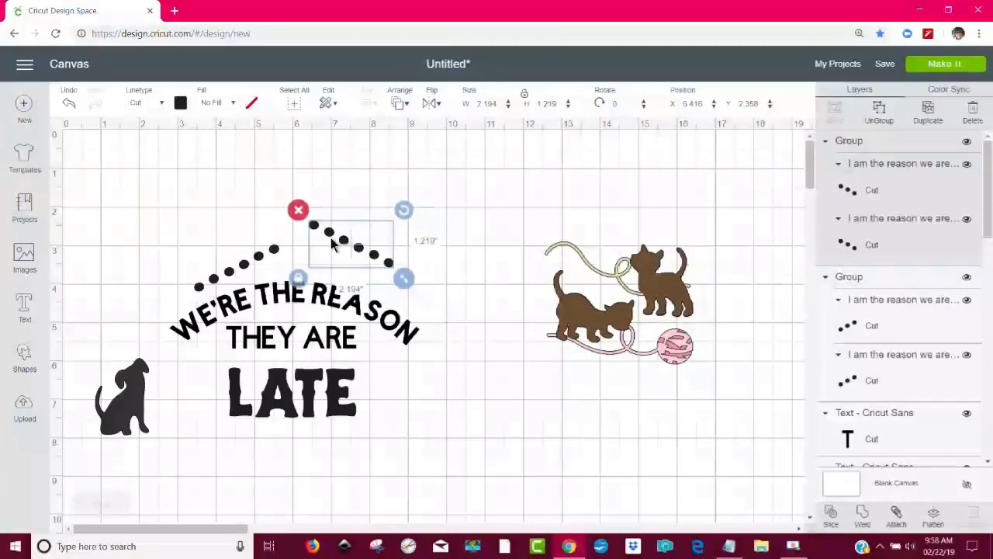
left_click_drag(342, 245, 359, 277)
left_click(517, 247)
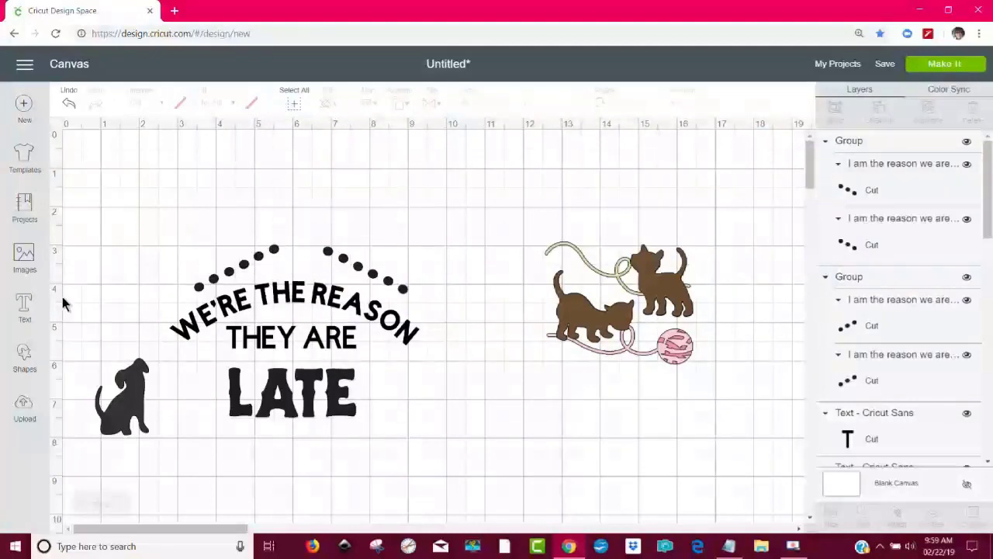
Search the image library for "PAWS" and "DOG PAW" and browse the matching artwork.
left_click(24, 256)
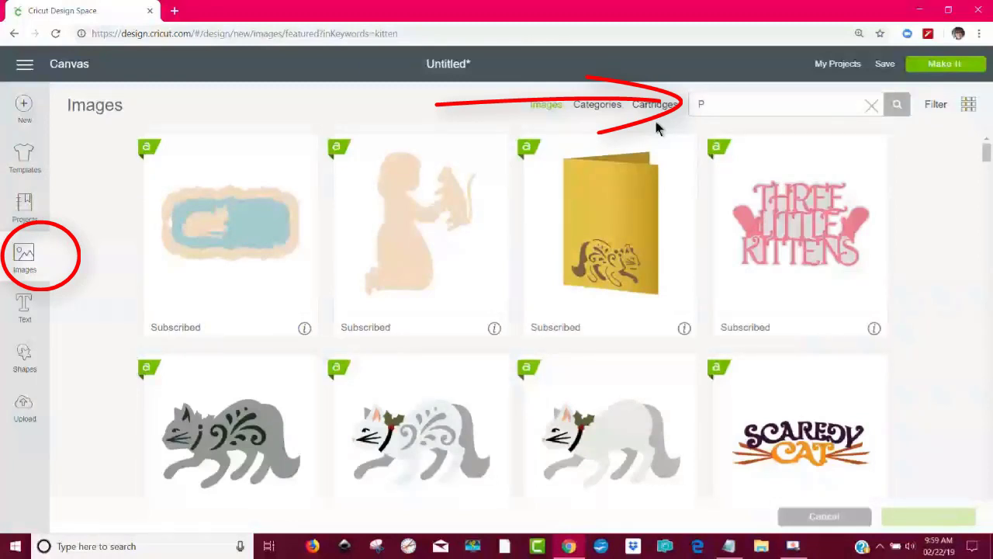
type("AWS")
key("Return")
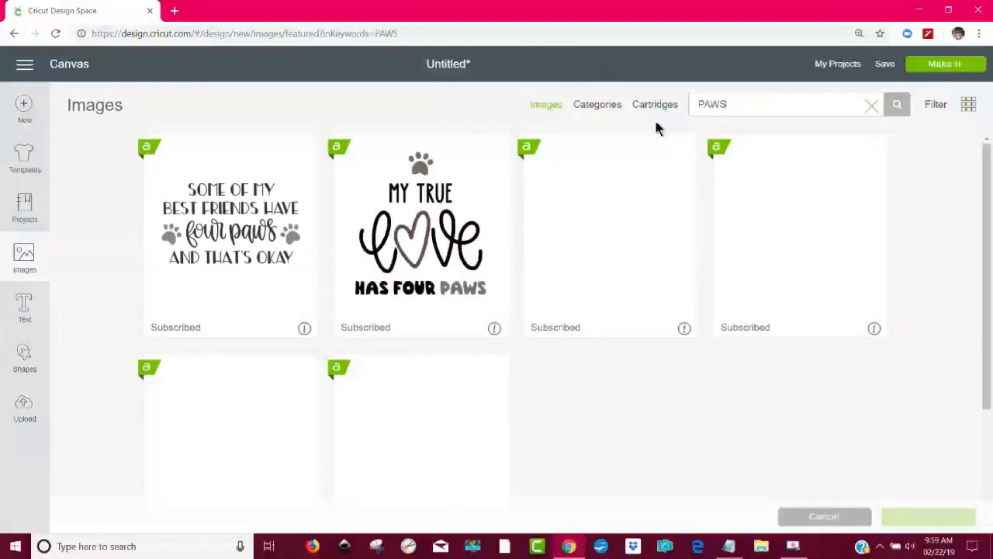
mouse_move(986, 186)
left_mouse_down()
mouse_move(988, 279)
mouse_move(985, 189)
left_mouse_up()
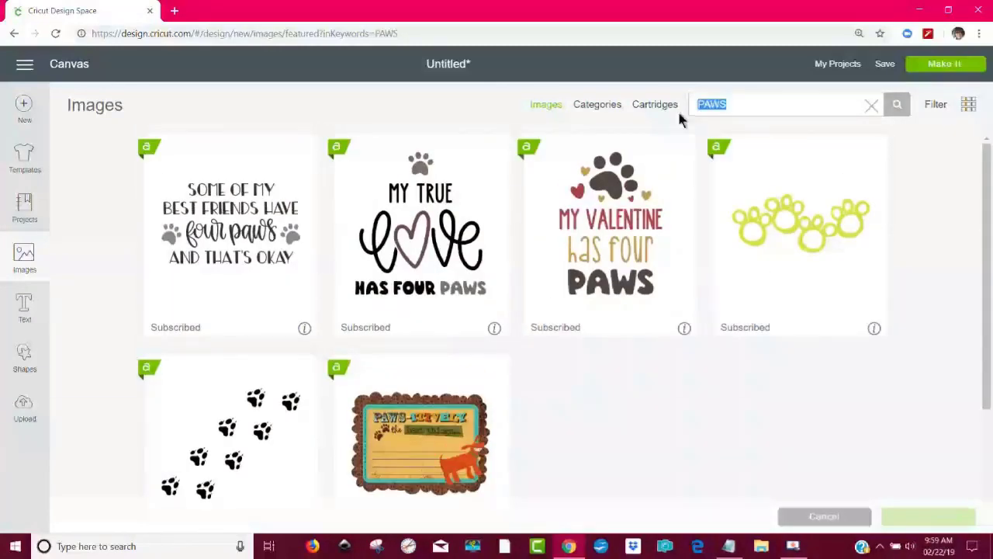
type("DOG PAW")
key("Return")
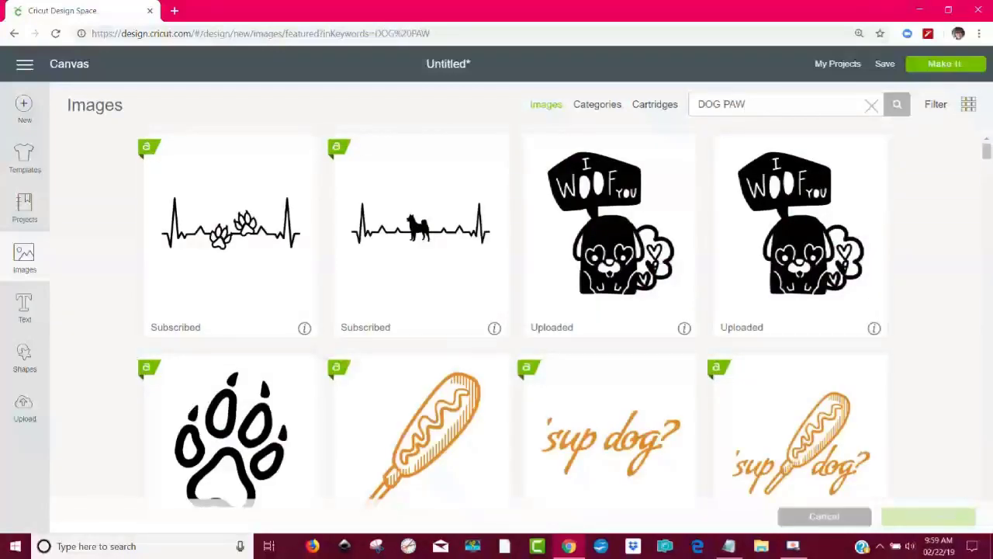
left_click_drag(987, 149, 988, 205)
Search the image library for "pupppy paw" and insert the "woof" lettering and the pair of solid black paw prints.
left_click_drag(780, 106, 675, 105)
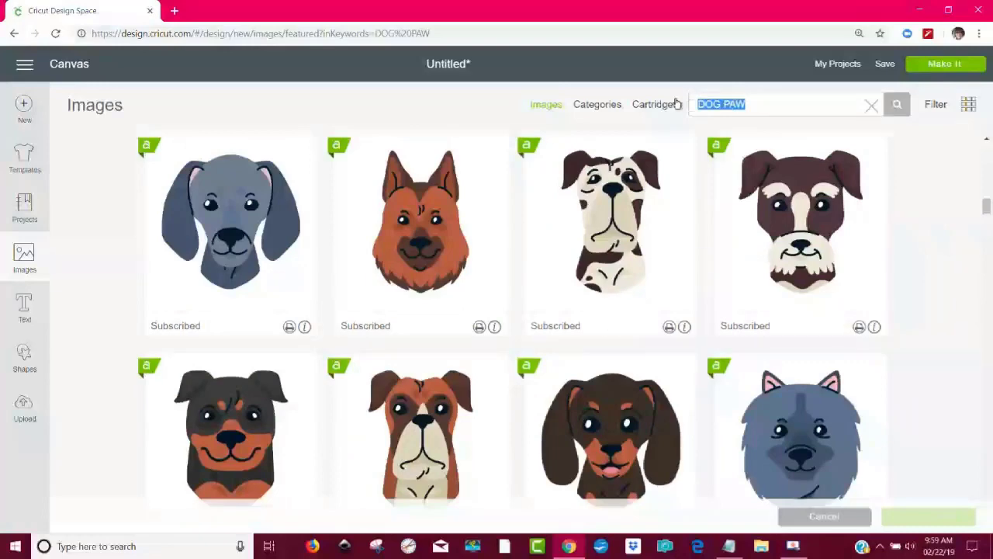
type("pup")
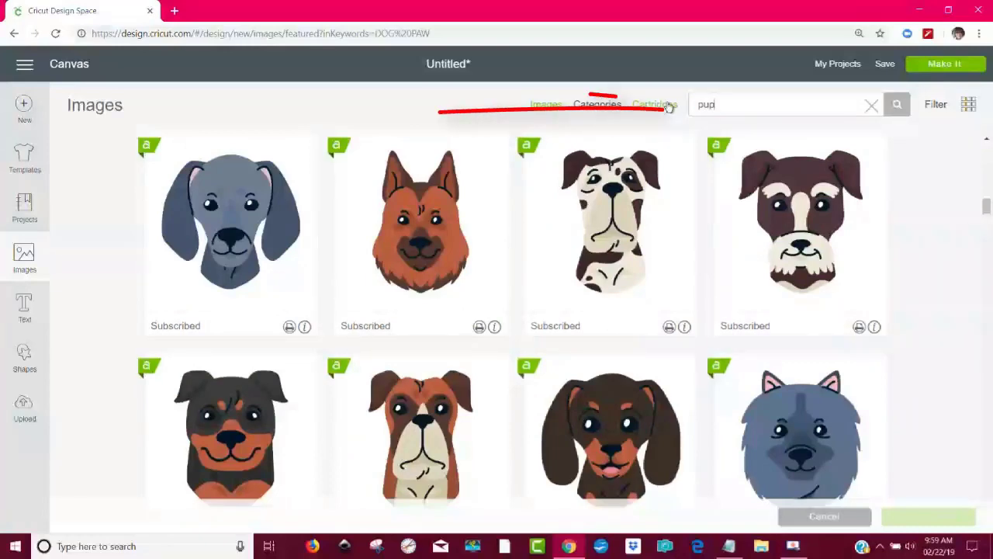
type("ppy paw")
key("Return")
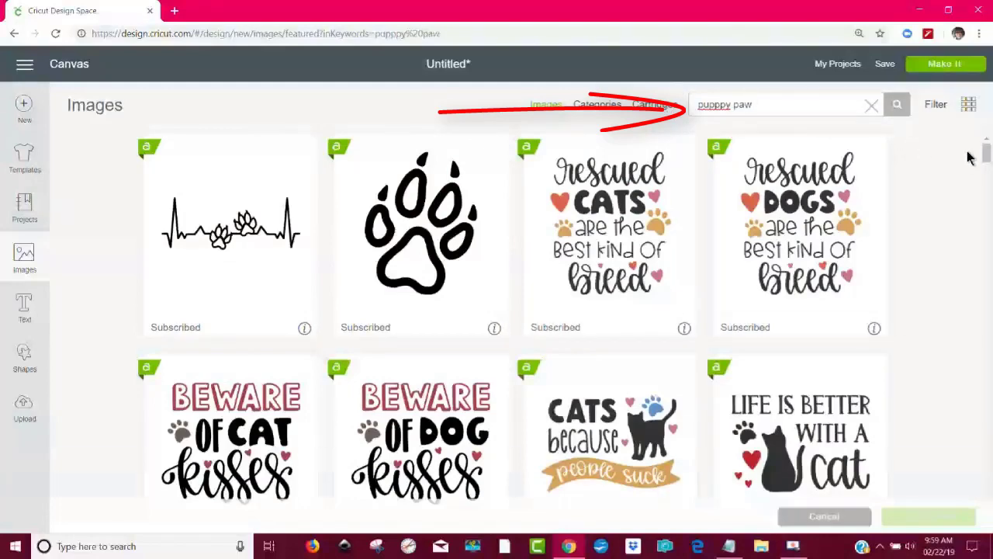
left_click_drag(988, 157, 986, 346)
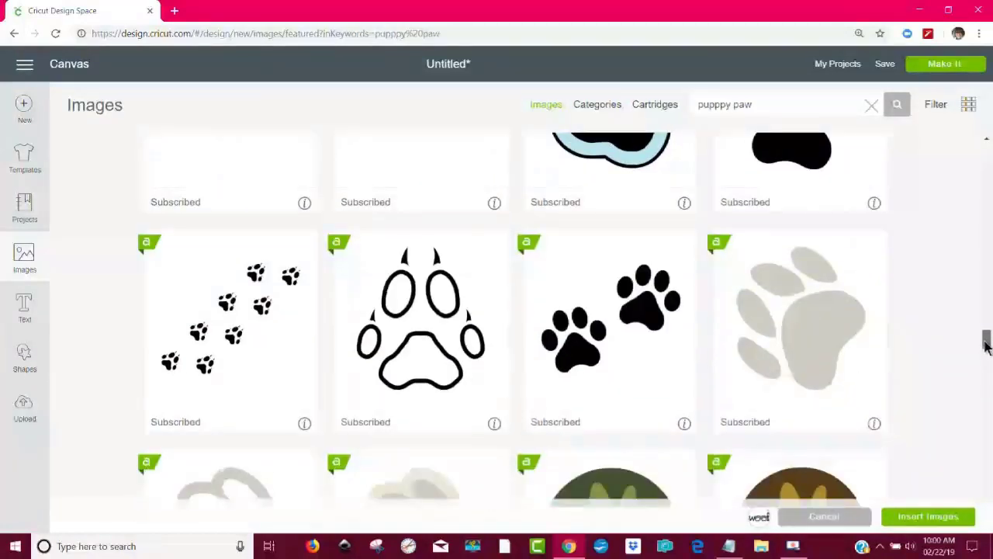
left_click(602, 326)
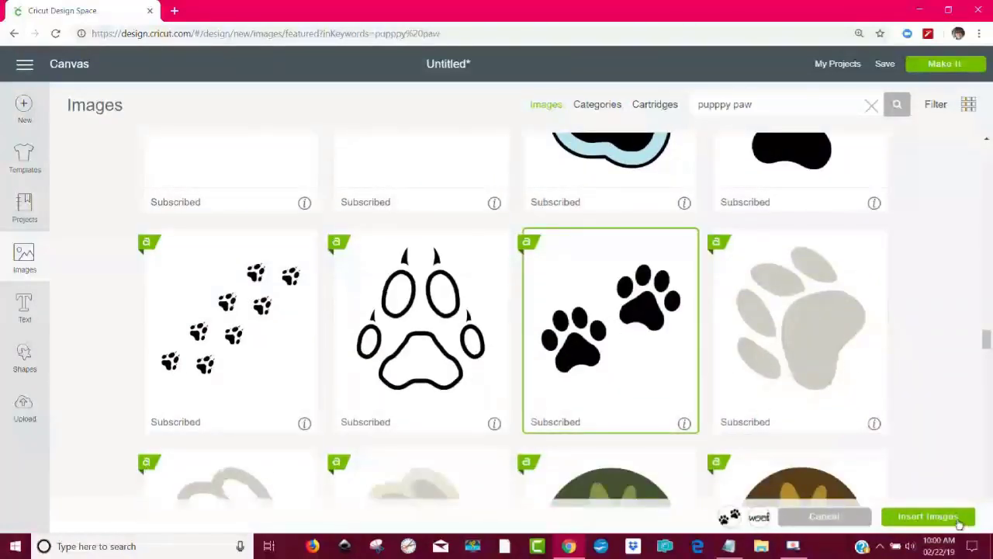
left_click(951, 518)
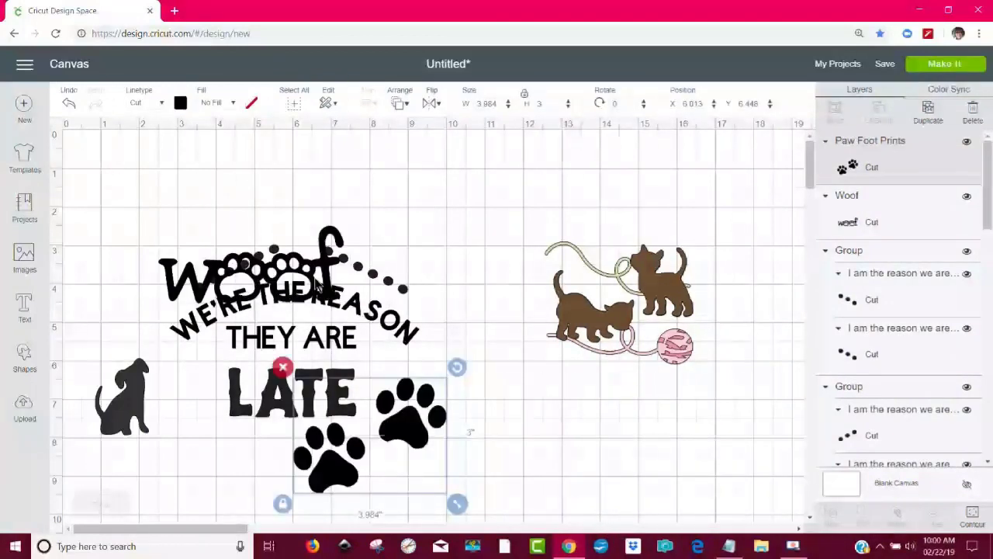
Shrink the "woof" lettering to about 1.84 in wide, spread the two dot rows apart and centre the lettering between them.
left_click_drag(322, 287, 413, 204)
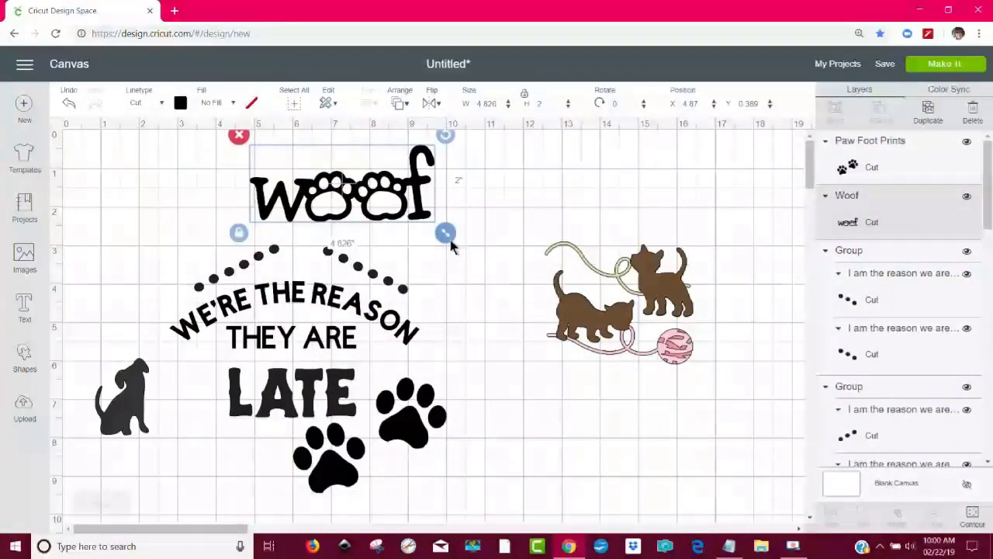
left_click_drag(446, 235, 313, 202)
left_click(256, 264)
left_click_drag(256, 264, 228, 278)
left_click_drag(342, 264, 361, 279)
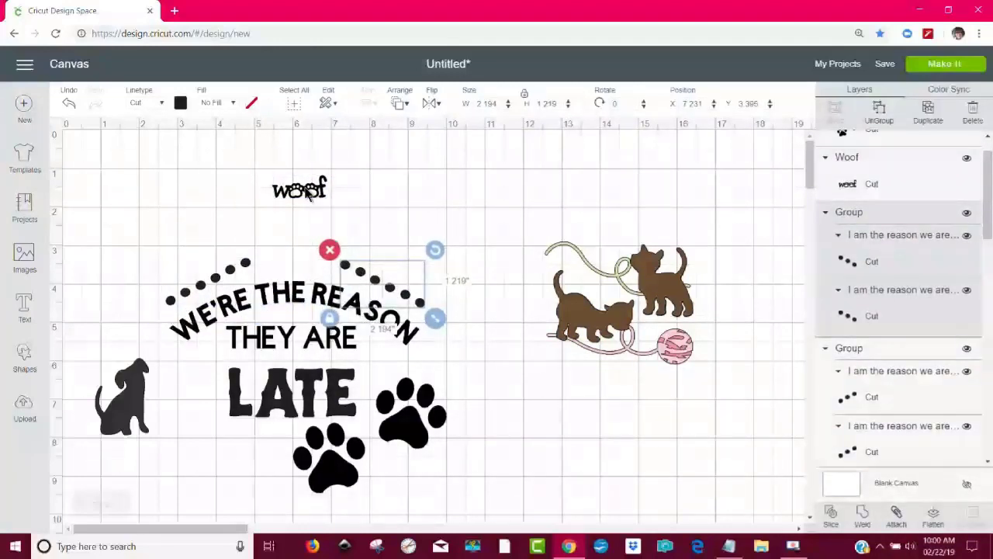
left_click_drag(309, 194, 311, 256)
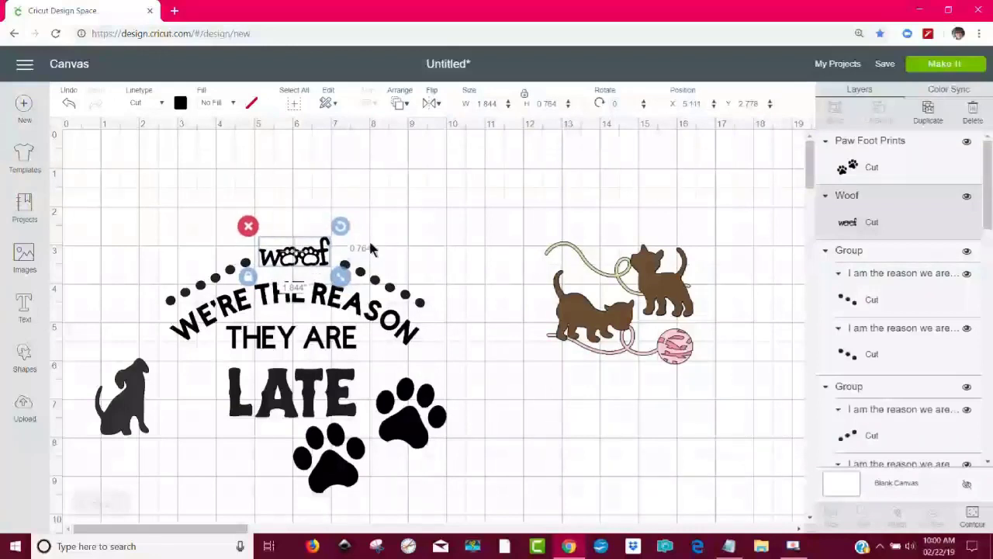
left_click(471, 225)
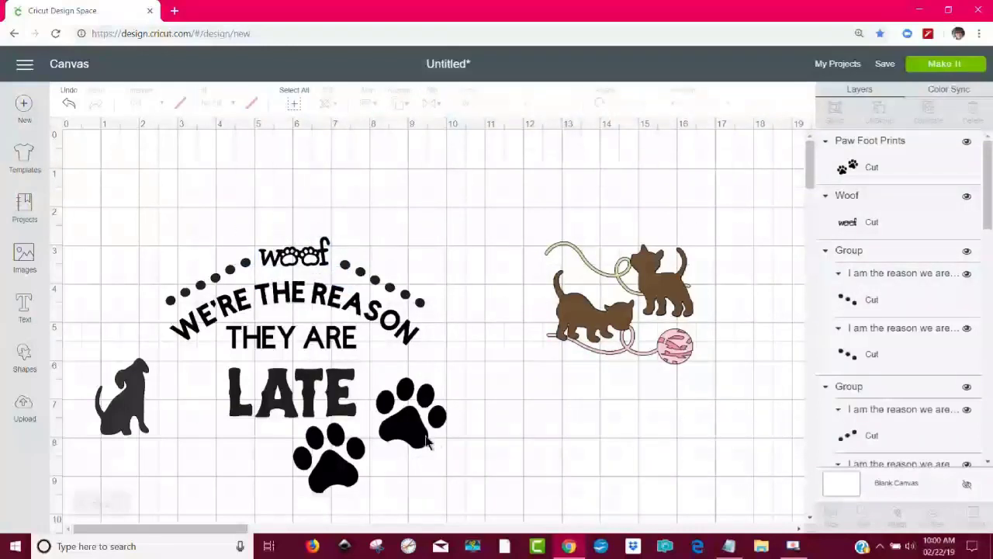
Clear the paw prints out of the way, shift "LATE" to about X 4.46, Y 6.16 and place the puppy directly left of it.
left_click_drag(429, 440, 738, 508)
left_click(315, 414)
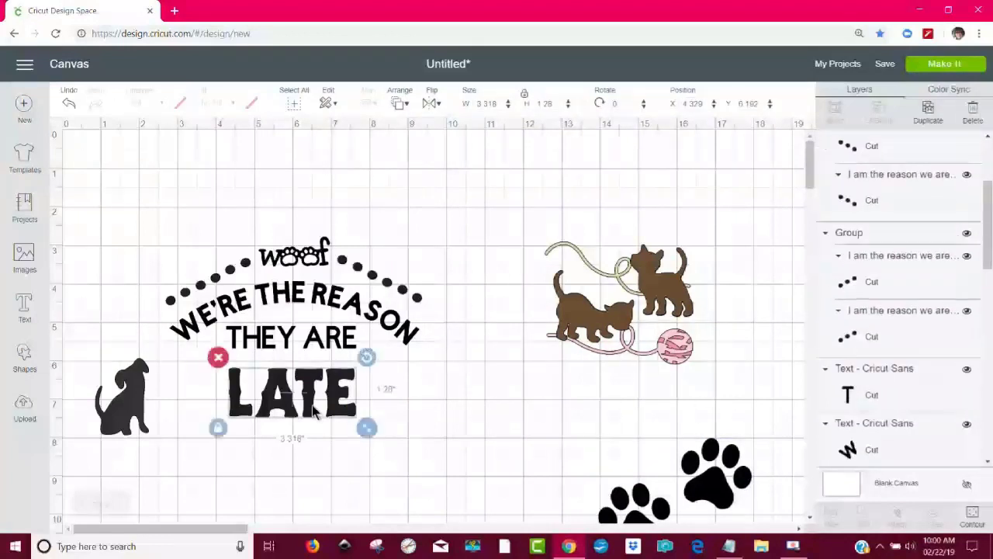
left_click_drag(314, 414, 320, 413)
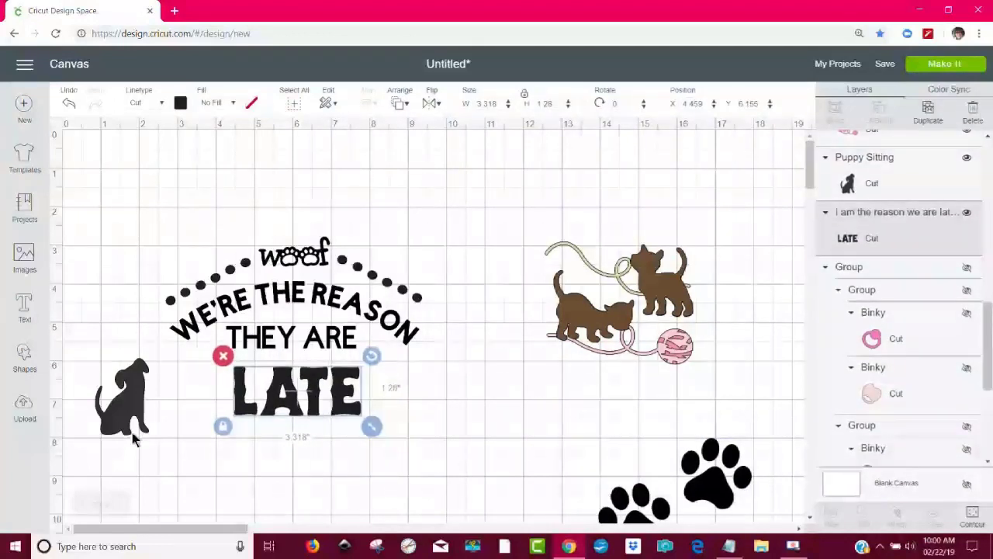
left_click_drag(135, 415, 211, 388)
left_click(271, 478)
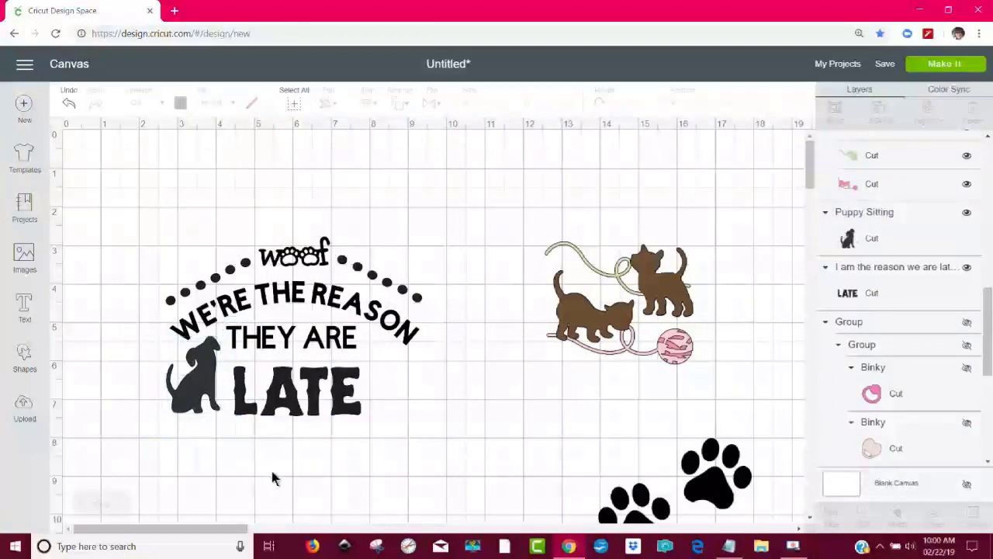
Delete the paw prints image and ungroup the kittens image.
left_click(733, 496)
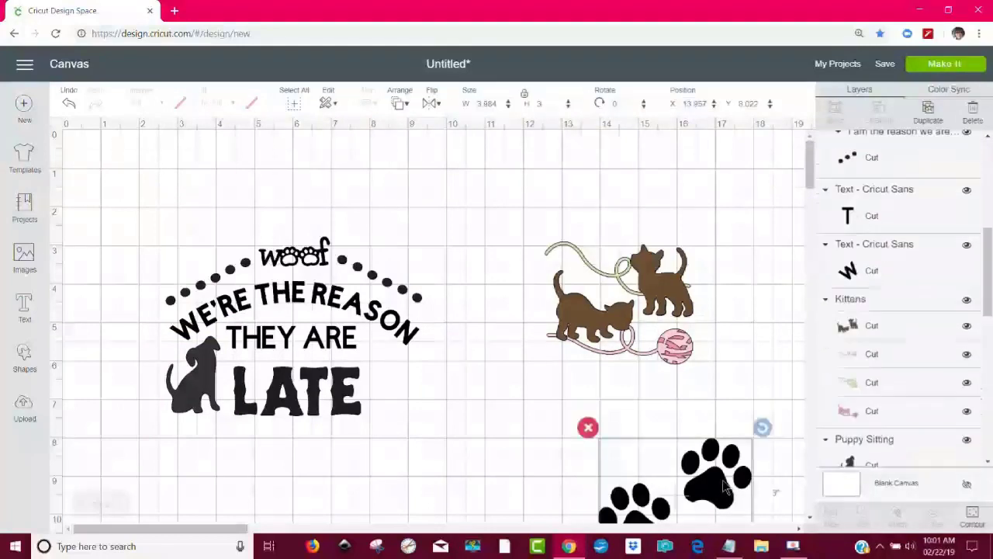
left_click(588, 431)
left_click(608, 326)
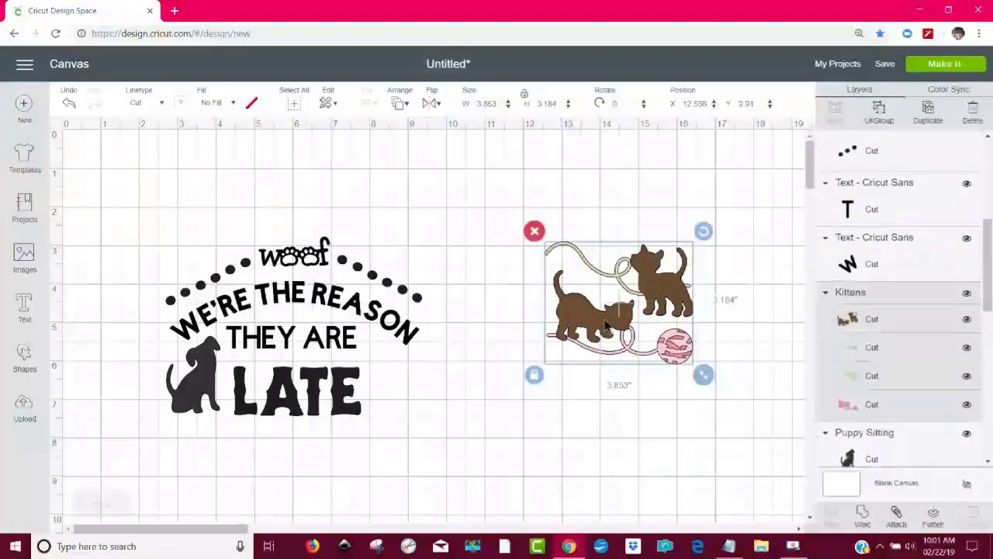
left_click(881, 113)
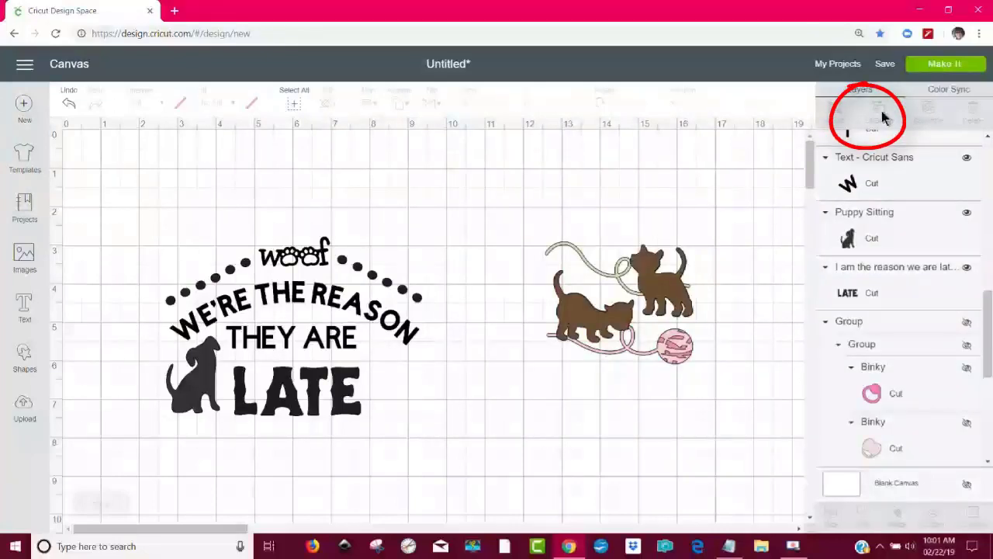
Pull the kitten layers apart and delete the two pink layers and the green one, keeping only the brown kittens.
left_click_drag(629, 283, 493, 196)
left_click_drag(668, 303, 694, 464)
left_click_drag(586, 310, 640, 245)
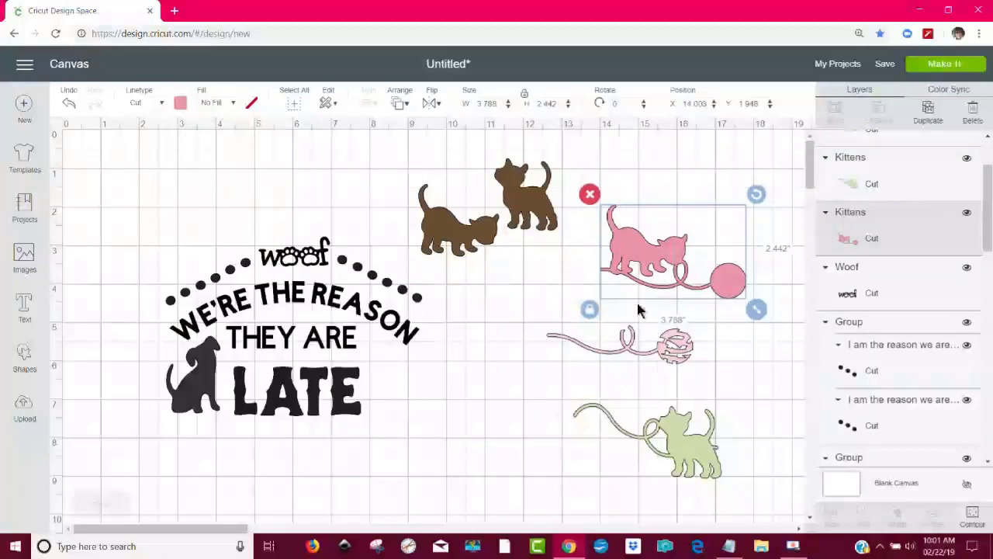
left_click(590, 194)
left_click(553, 336)
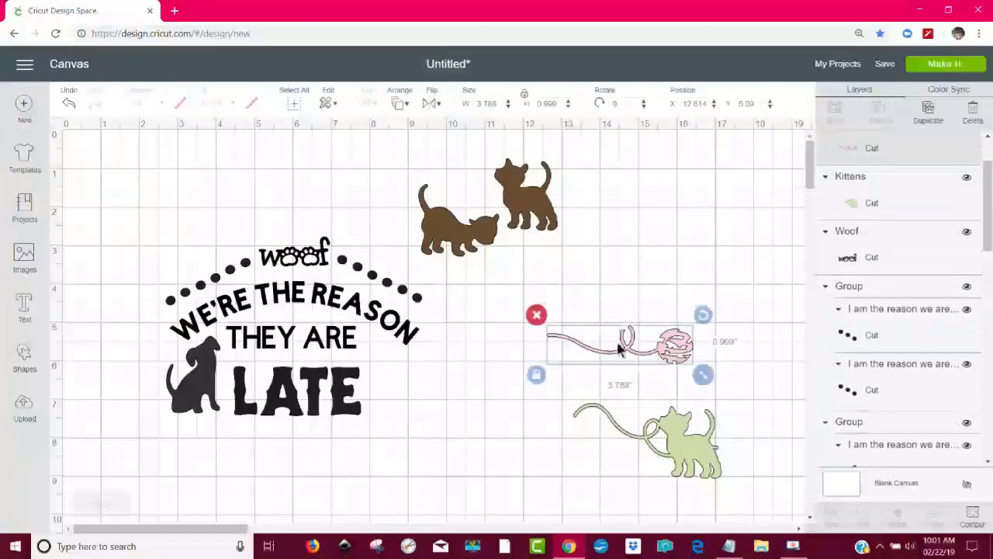
left_click(538, 317)
left_click(702, 464)
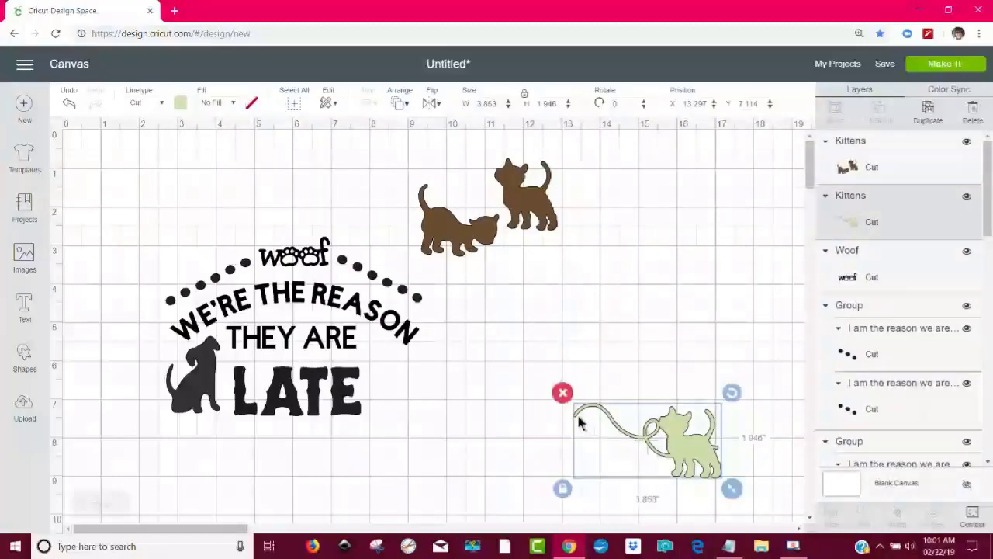
left_click(560, 393)
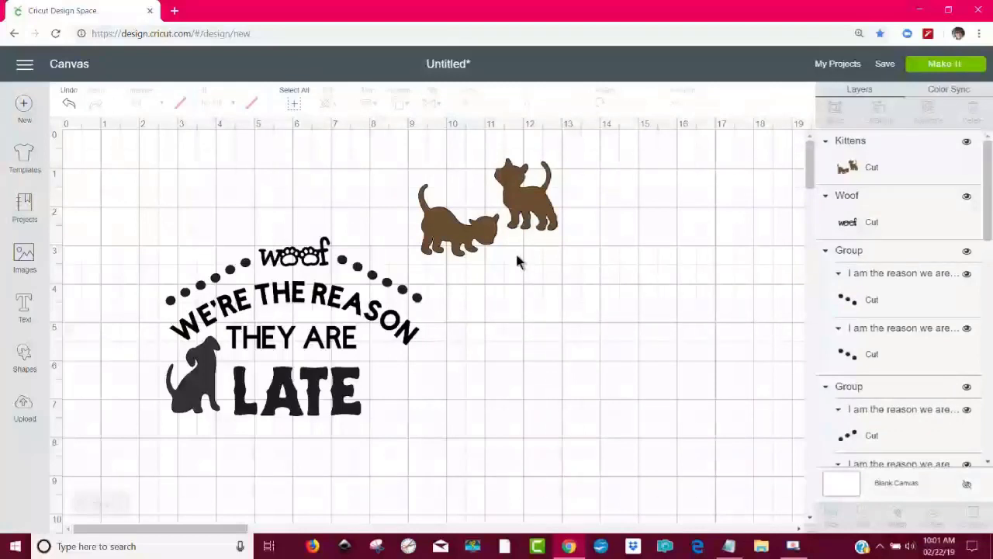
Move the brown kittens to about X 11.51, Y 3.50 and hide the crouching kitten with Contour.
left_click_drag(536, 201, 653, 340)
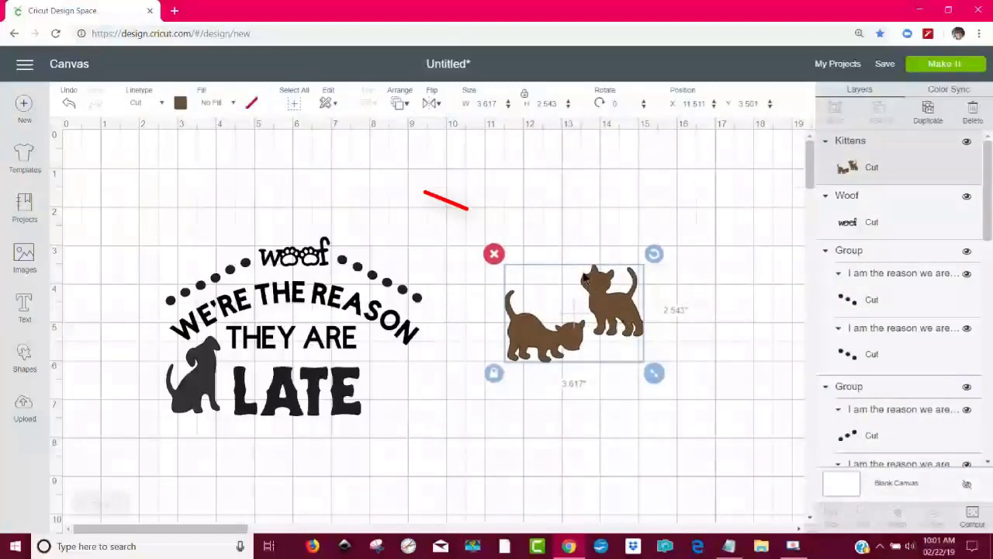
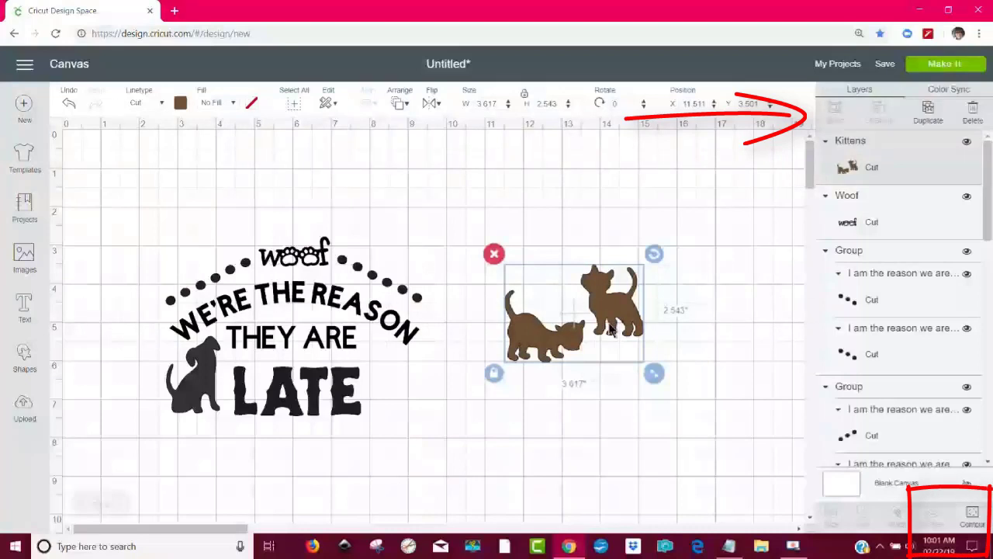
left_click(972, 516)
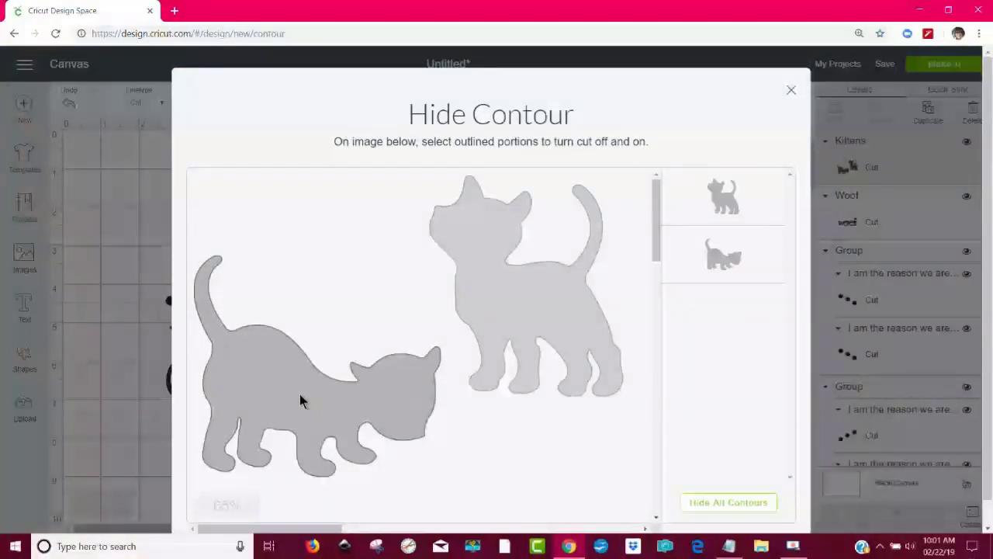
left_click(296, 401)
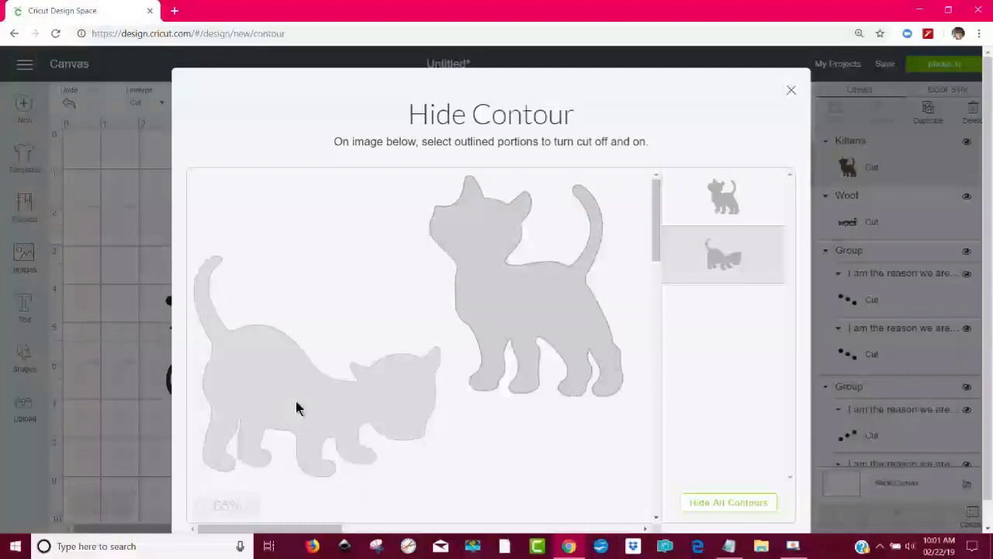
left_click(121, 461)
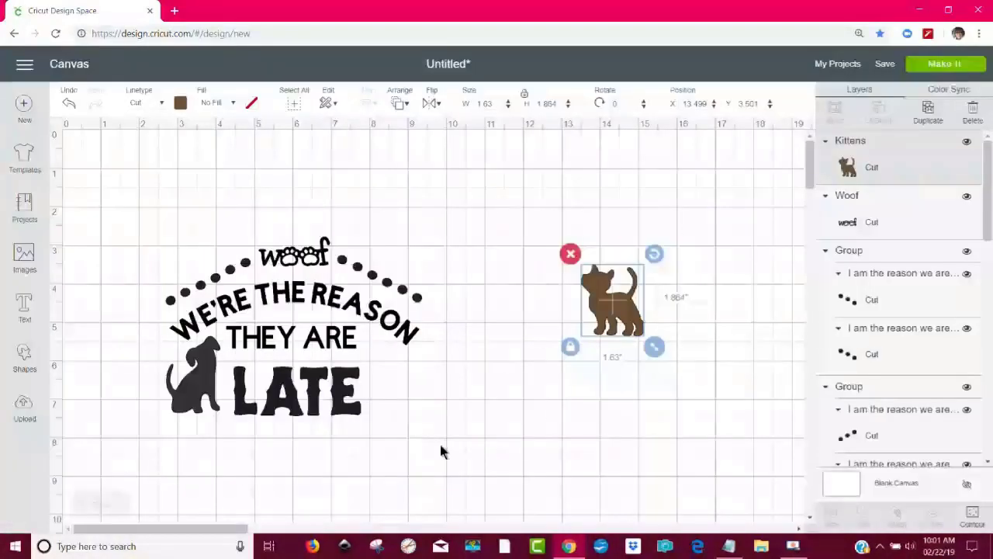
Place the standing kitten directly right of "LATE" and weld all the visible design pieces into one layer.
left_click_drag(537, 353, 393, 388)
left_click(515, 374)
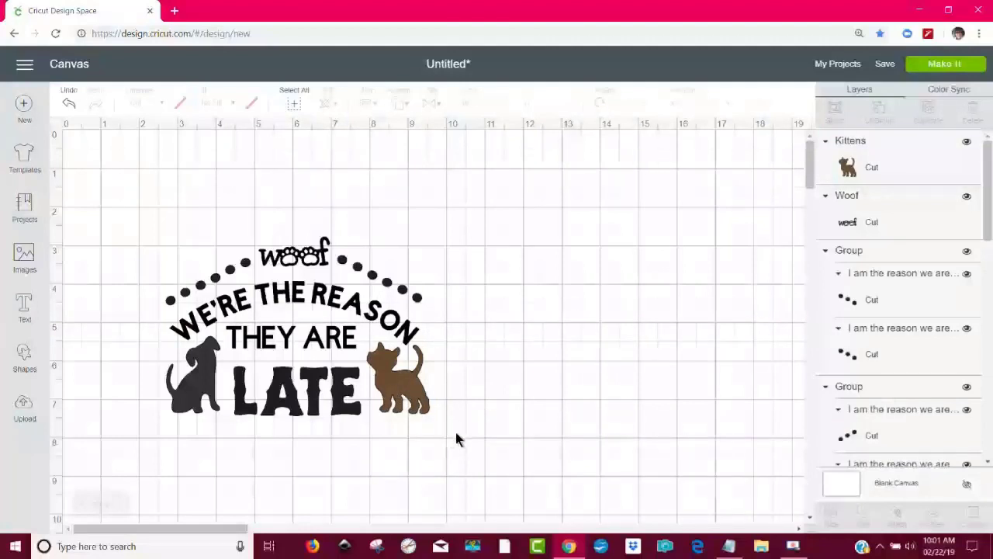
left_click_drag(456, 432, 111, 211)
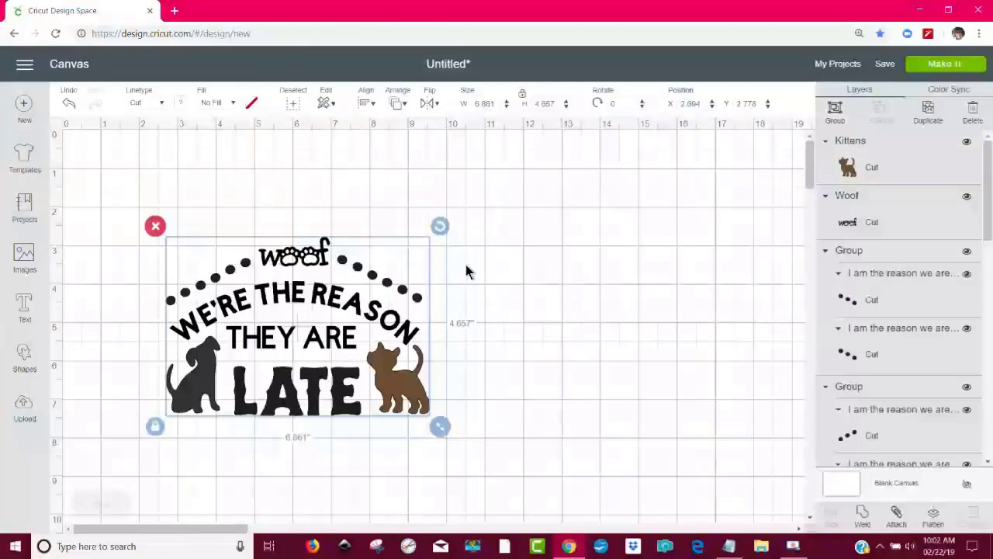
left_click(864, 521)
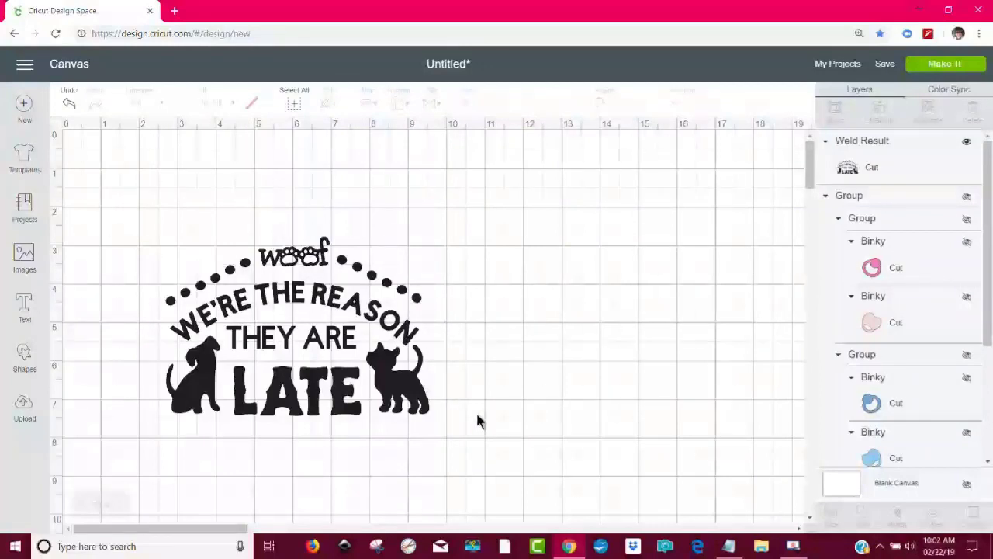
Add the Classic t-shirts template to the canvas as a backdrop for the design.
left_click(29, 163)
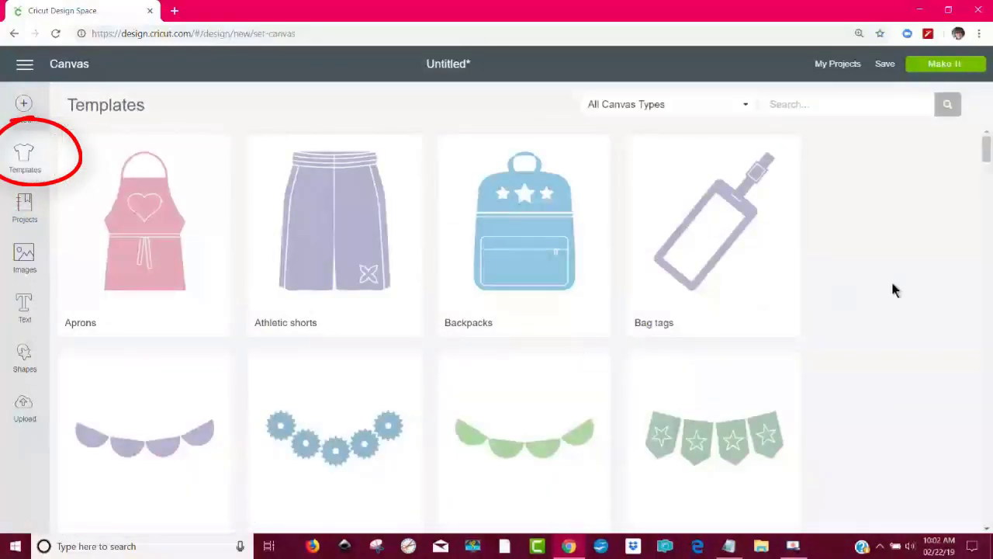
left_click_drag(986, 150, 988, 223)
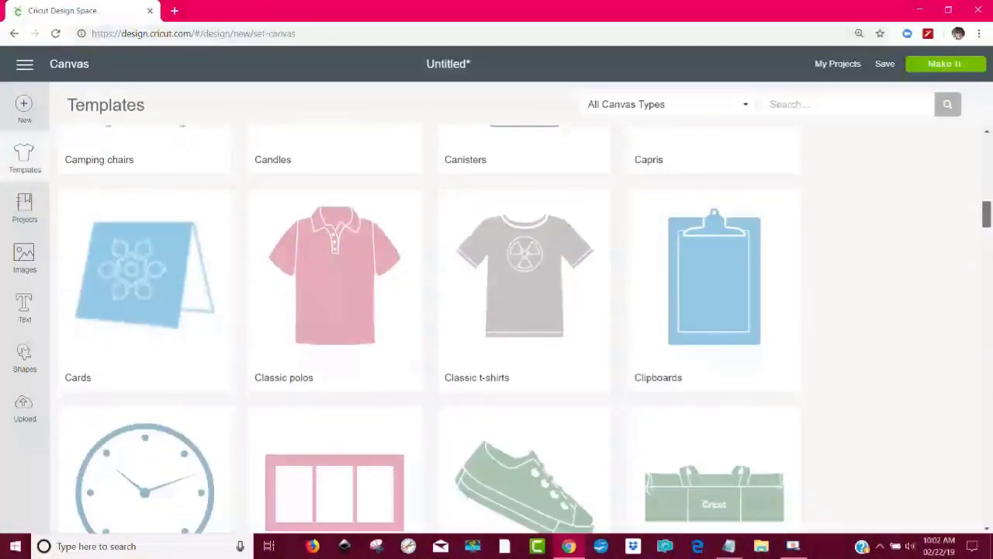
left_click(530, 276)
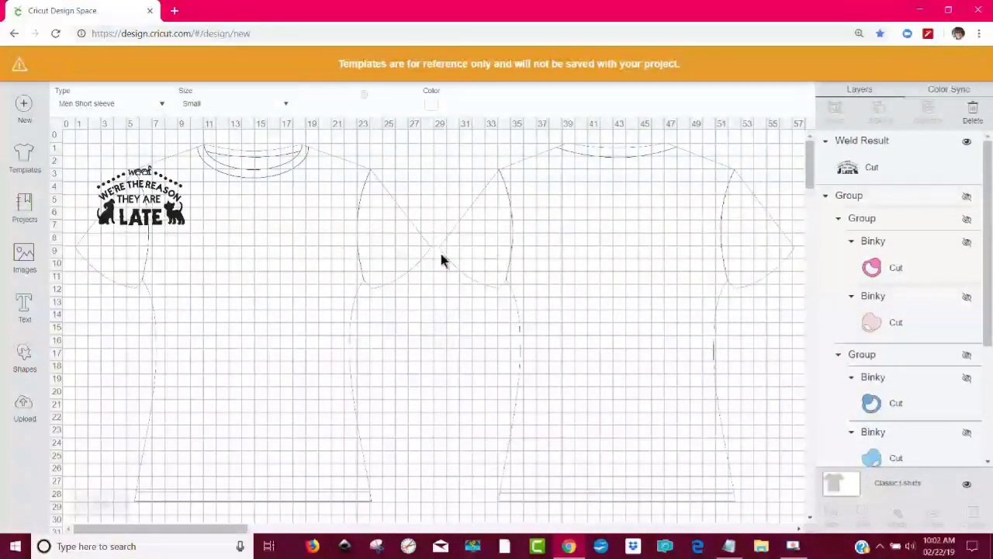
Enlarge the welded design to about 11.97 by 8.13 inches and place it on the front shirt's chest, about X 8.69, Y 5.22.
left_click(185, 223)
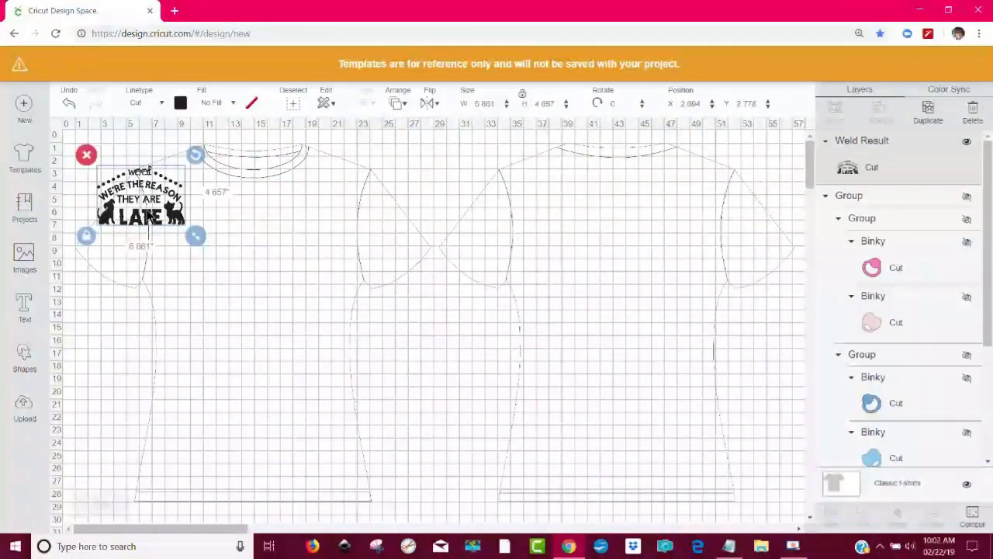
left_click_drag(201, 233, 335, 345)
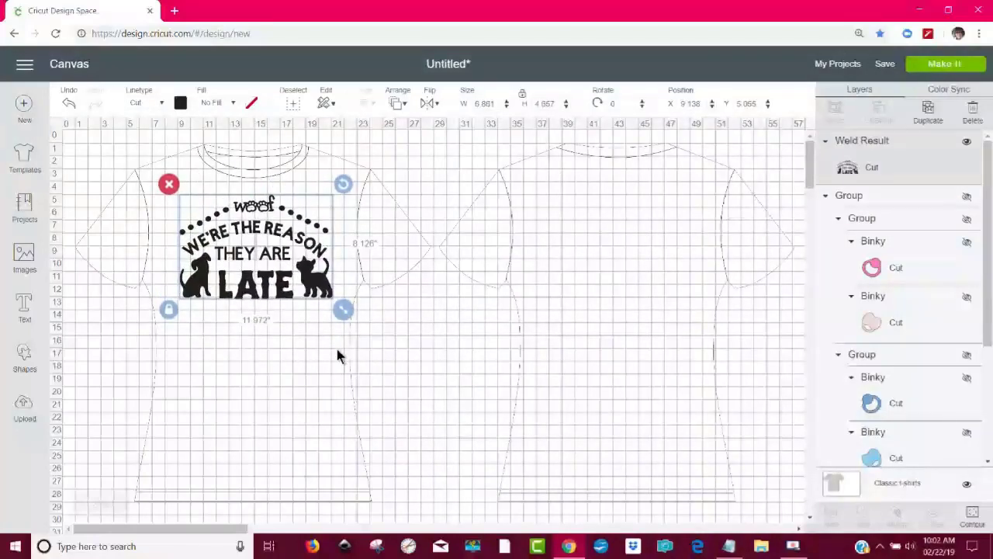
mouse_move(284, 292)
left_mouse_down()
mouse_move(264, 290)
mouse_move(273, 295)
left_mouse_up()
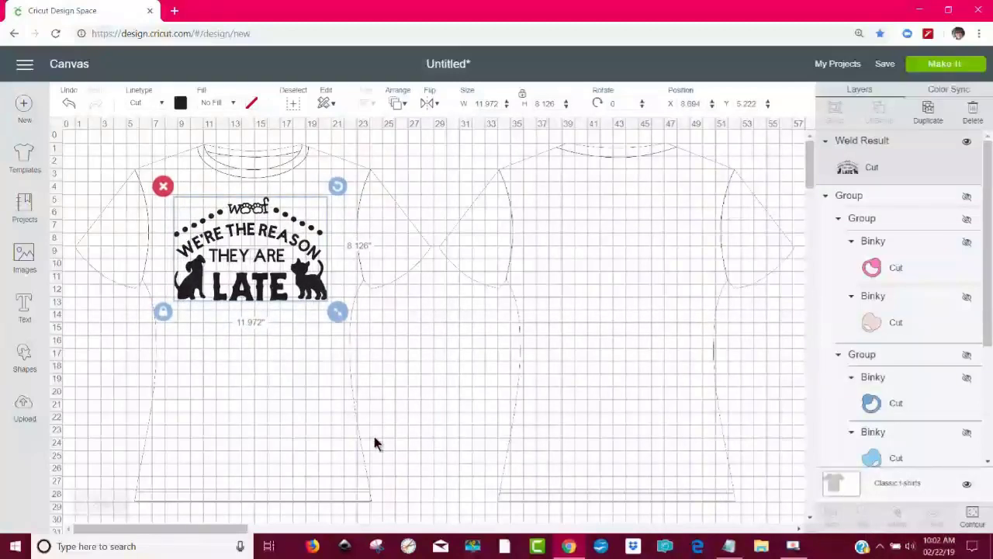
left_click(314, 437)
Try purple as the t-shirt template's color and change it to the light purple shade.
left_click(908, 489)
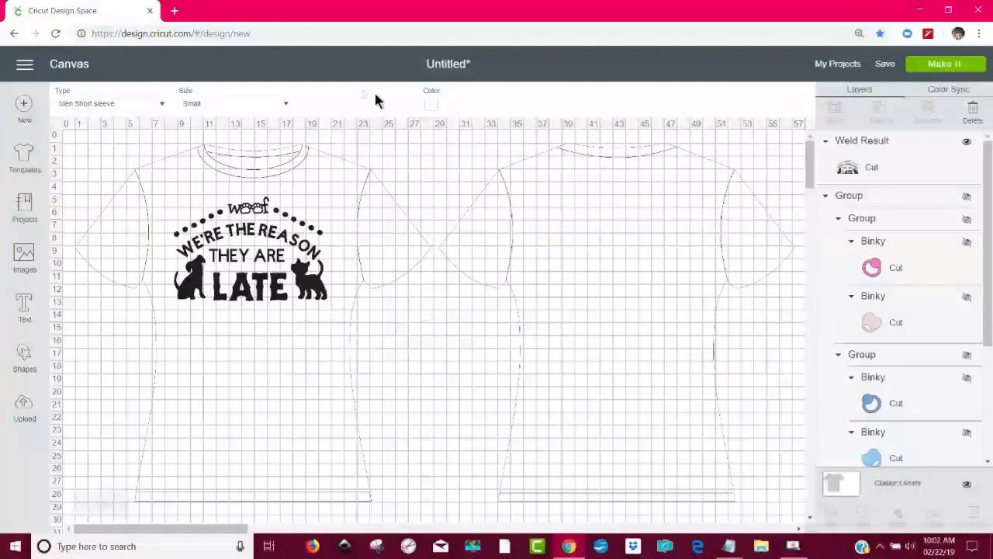
left_click(433, 104)
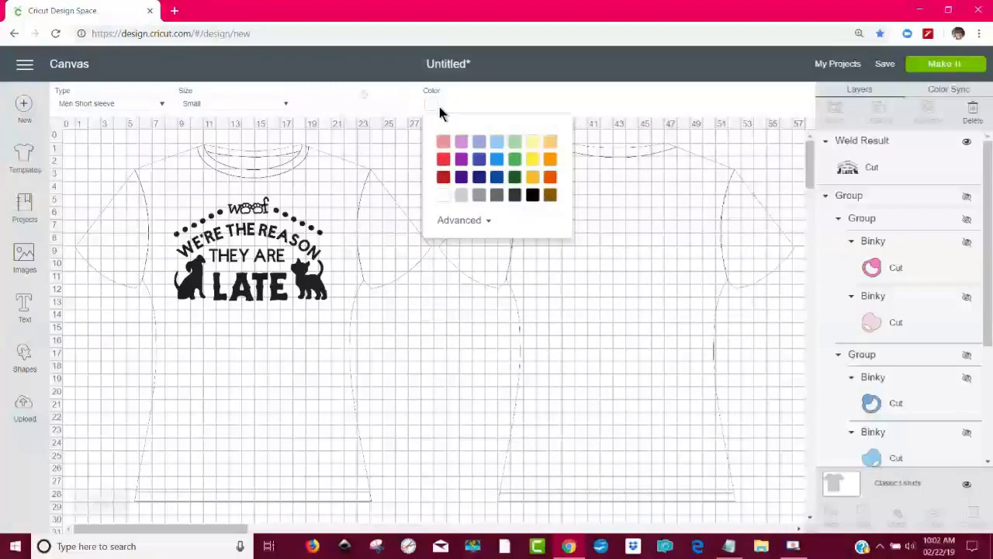
left_click(461, 159)
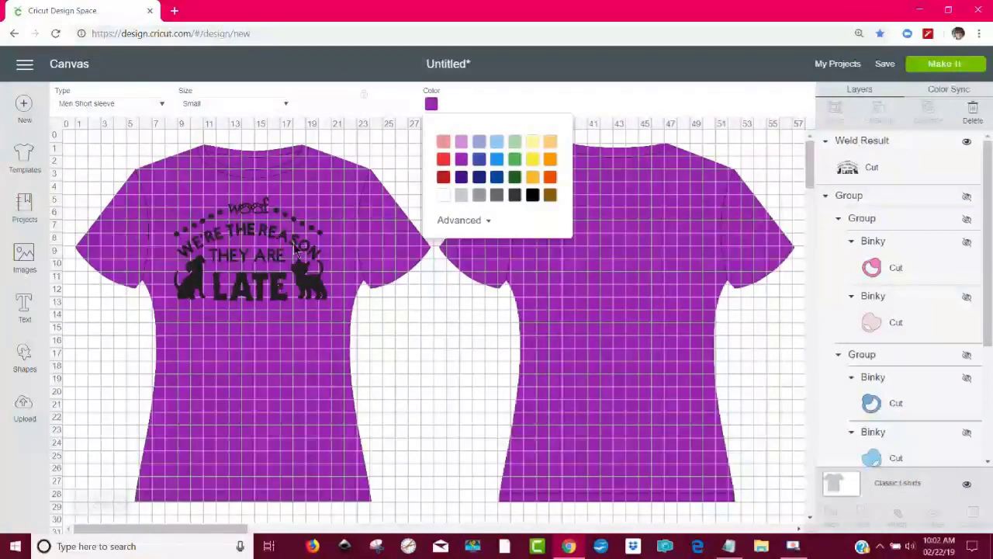
left_click(460, 143)
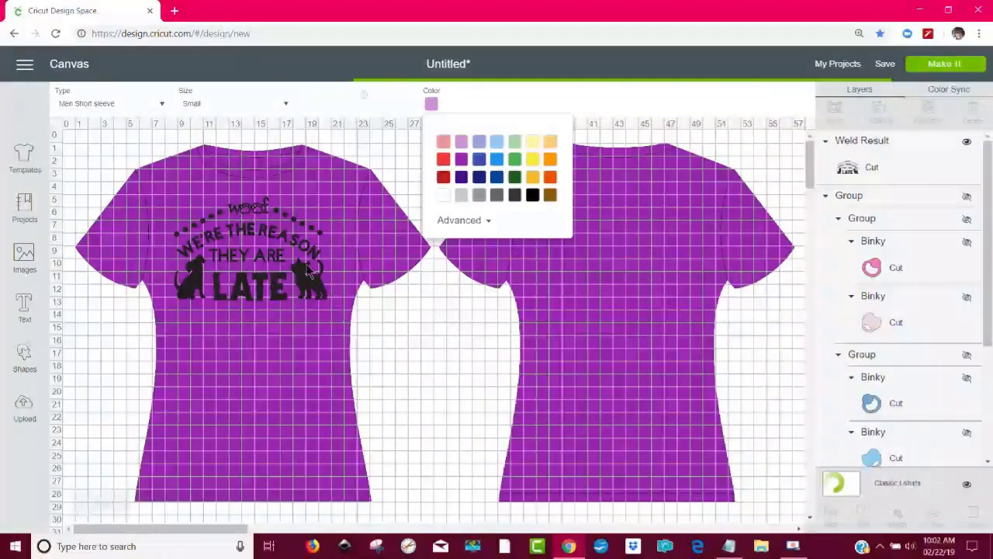